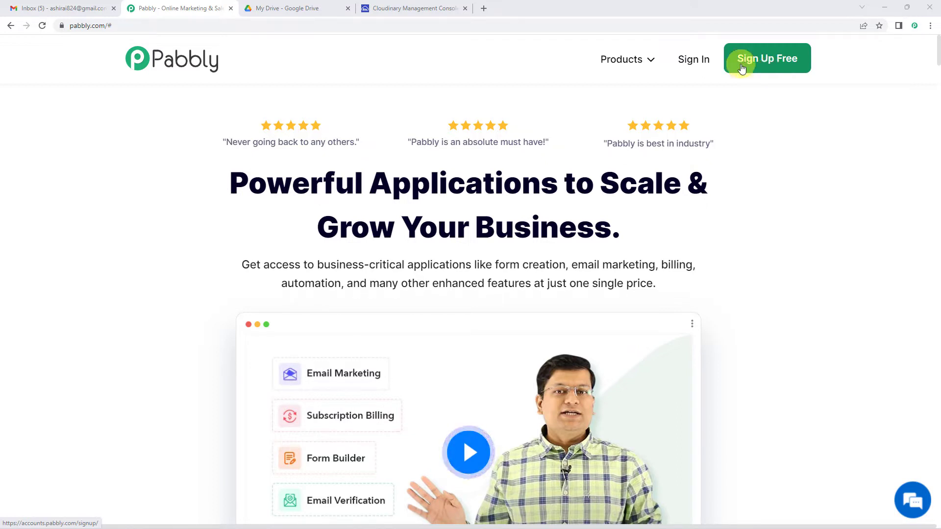
- Sign in to the Pabbly account and open the Pabbly Connect app
{"action": "left_click", "coordinate": [695, 65]}
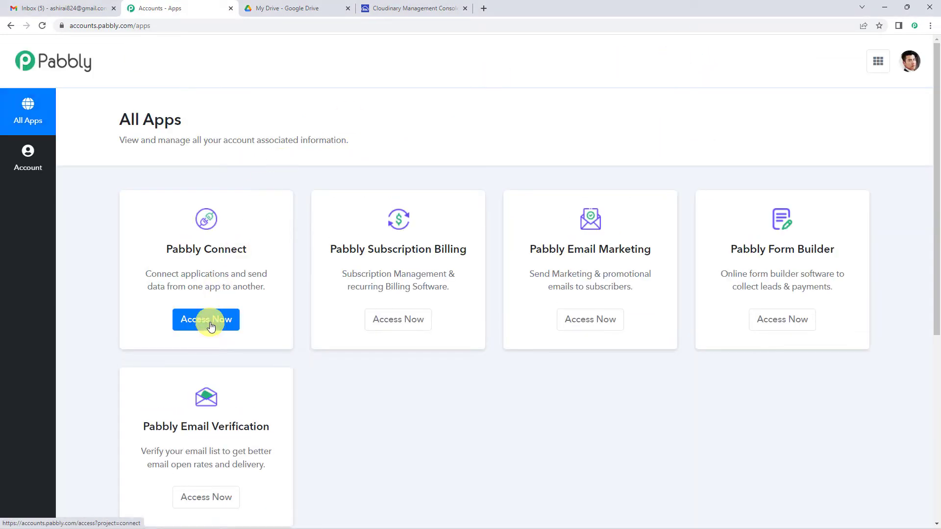
{"action": "left_click", "coordinate": [211, 327]}
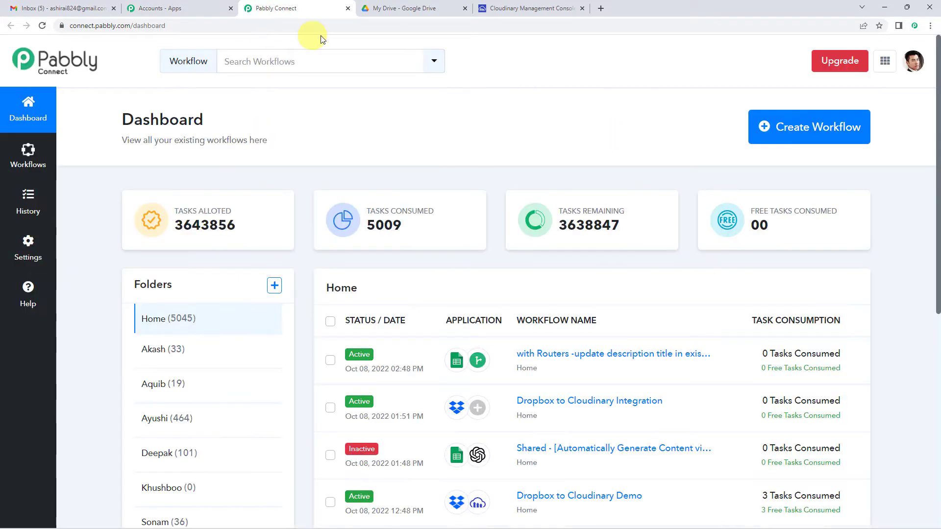
- Create a new workflow named 'Google Drive To Cloudinary'
{"action": "left_click", "coordinate": [825, 128]}
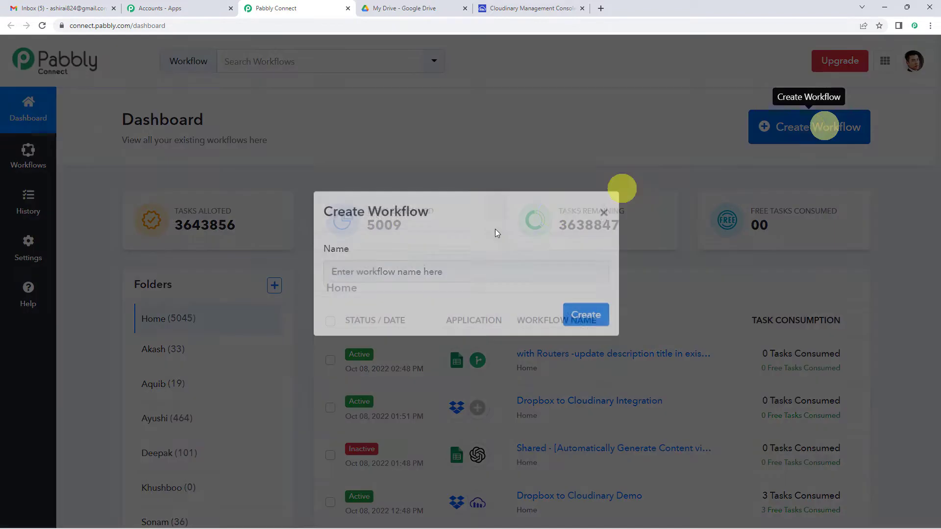
{"action": "type", "text": "Google Drive To Cloudinary"}
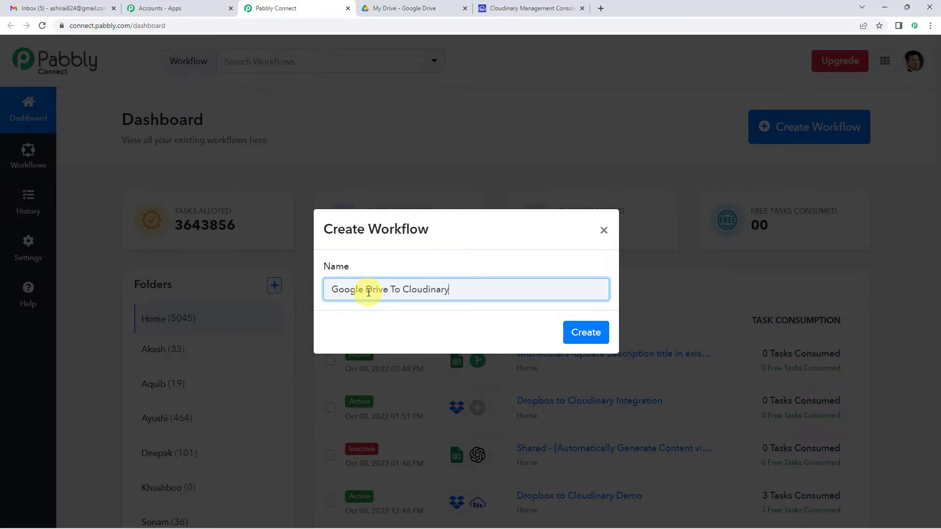
{"action": "left_click", "coordinate": [584, 334]}
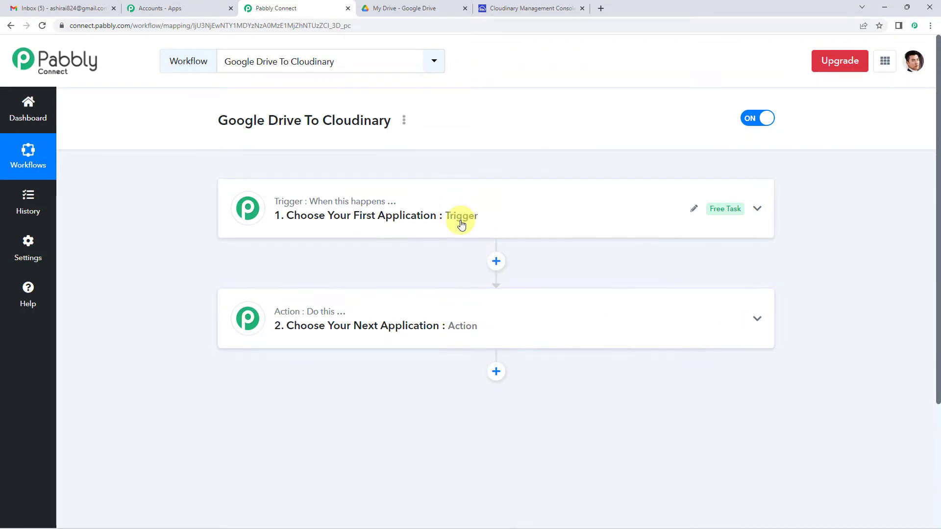
{"action": "mouse_move", "coordinate": [304, 312]}
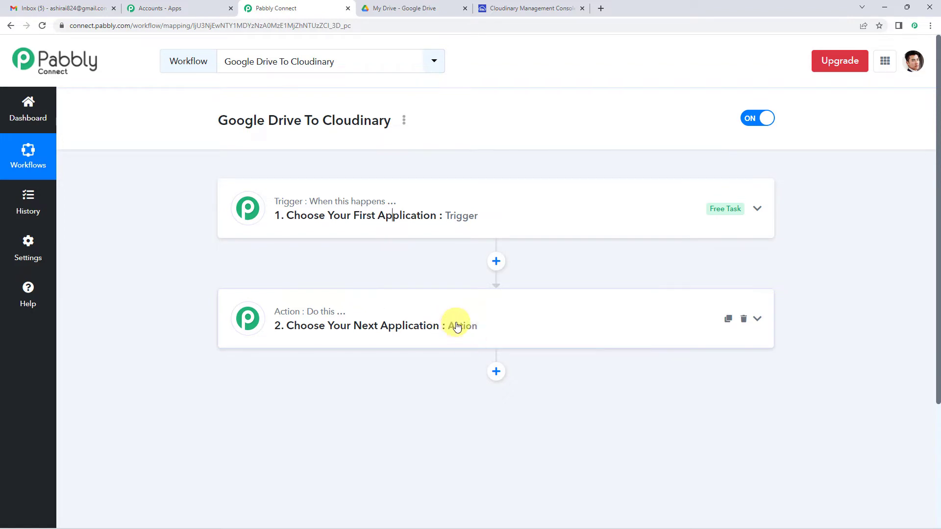
- Set the trigger app to Google Drive with the 'New File in Specific Folder' event
{"action": "left_click", "coordinate": [446, 239]}
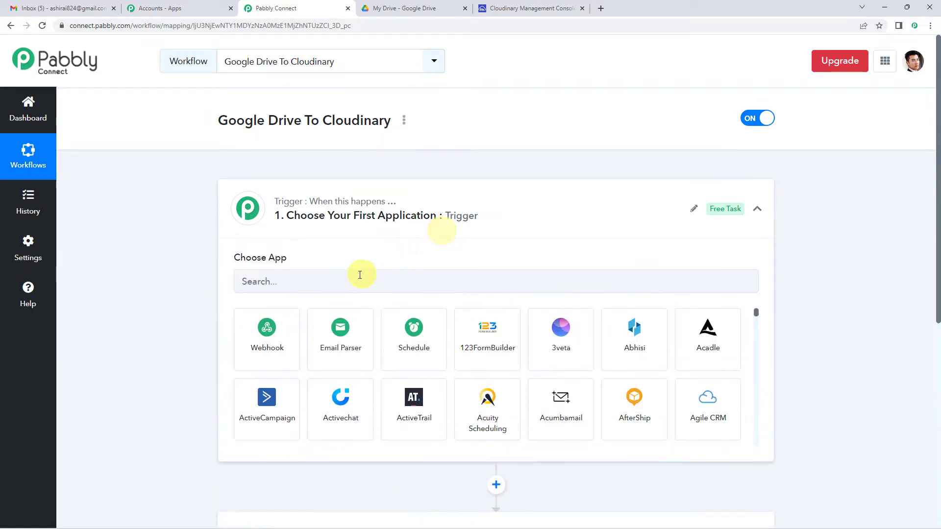
{"action": "type", "text": "goo"}
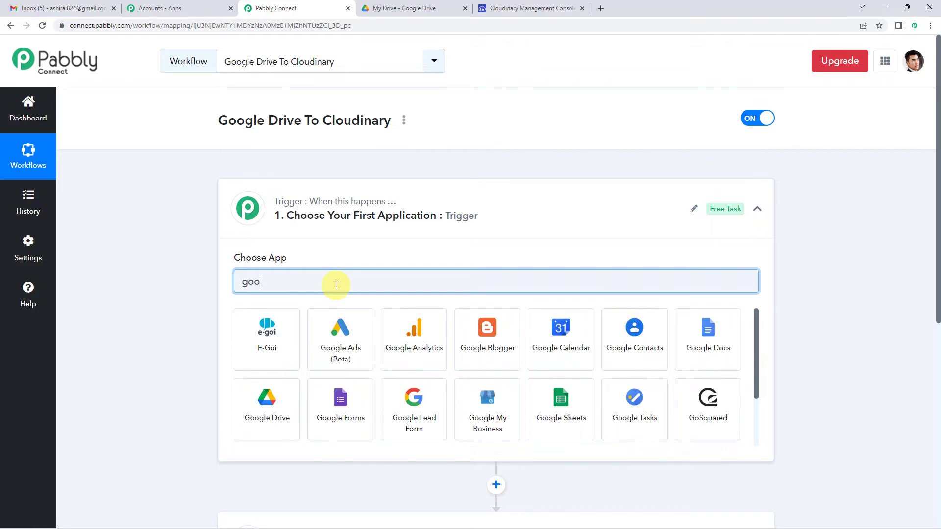
{"action": "type", "text": "gle dr"}
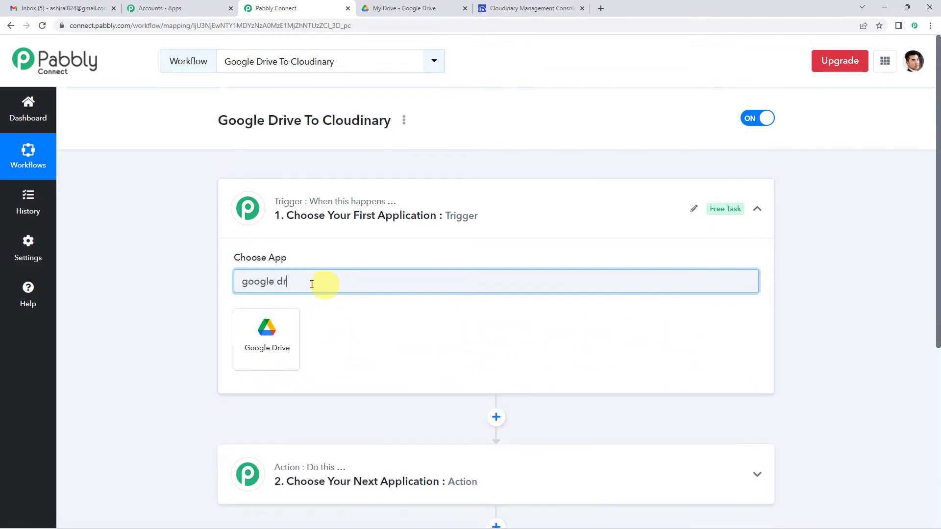
{"action": "left_click", "coordinate": [271, 325]}
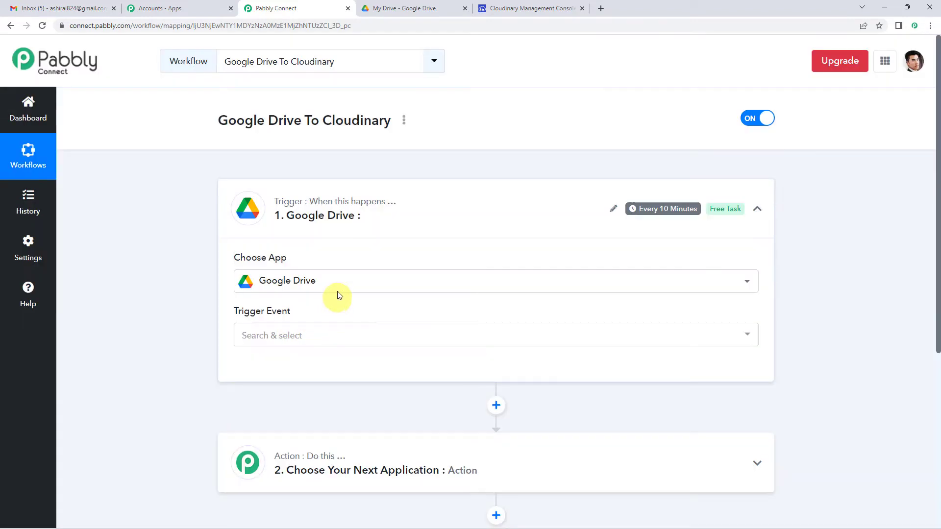
{"action": "scroll", "coordinate": [329, 292], "scroll_direction": "down", "scroll_amount": 1}
{"action": "left_click", "coordinate": [328, 292]}
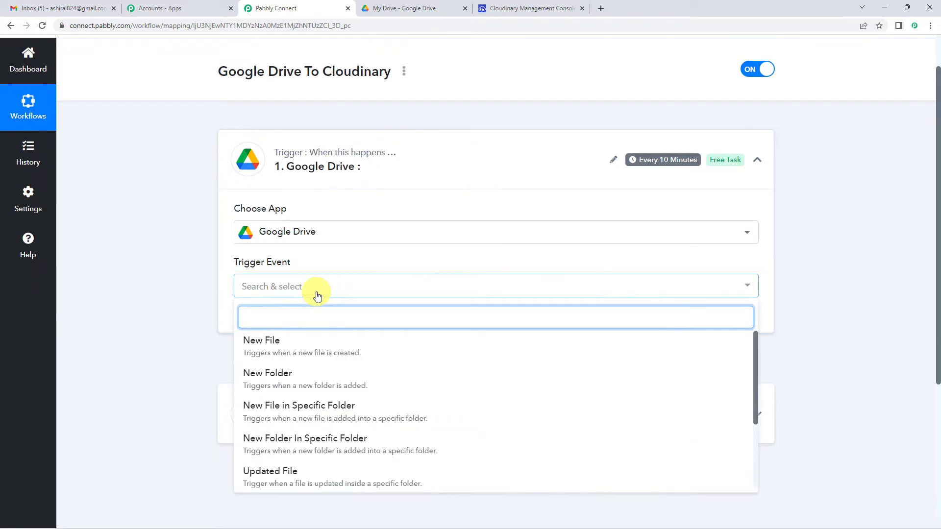
{"action": "scroll", "coordinate": [323, 294], "scroll_direction": "down", "scroll_amount": 1}
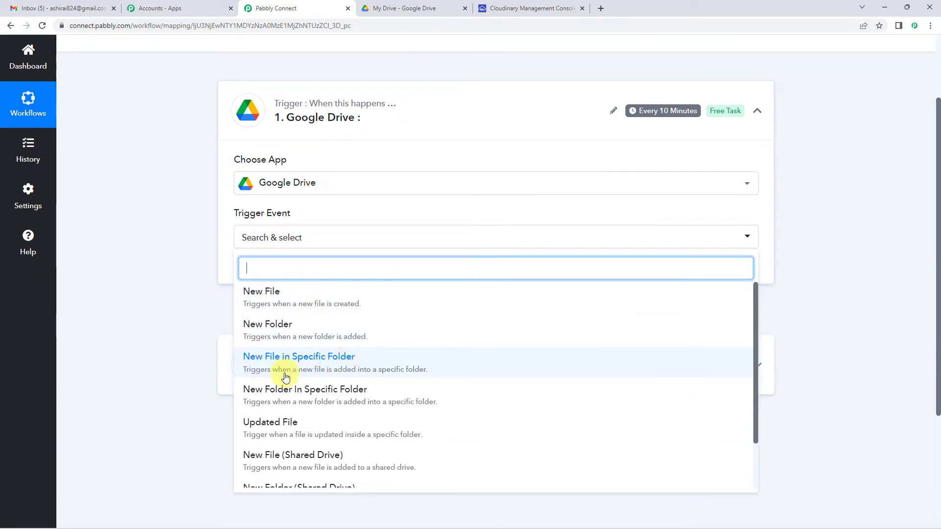
{"action": "left_click", "coordinate": [408, 369]}
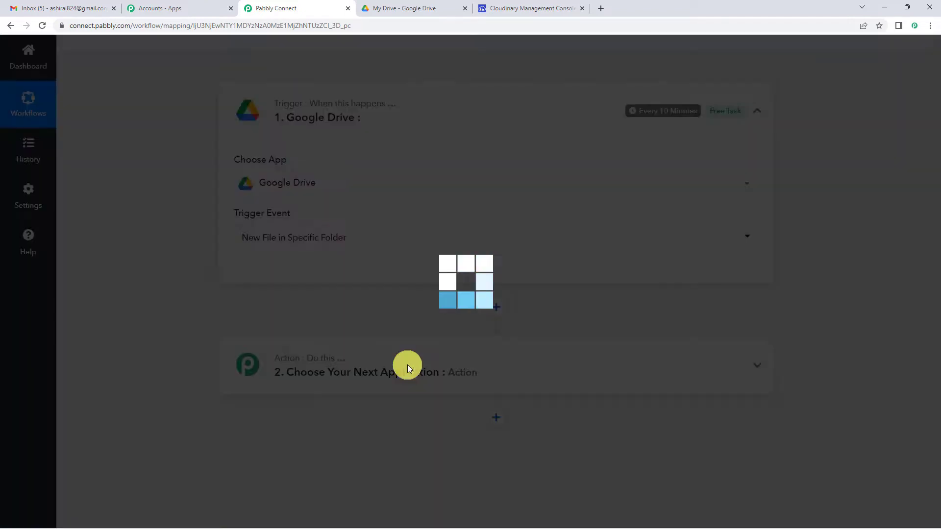
- Add a new Google Drive connection to the trigger and authorize Pabbly Connect's access
{"action": "left_click", "coordinate": [265, 273]}
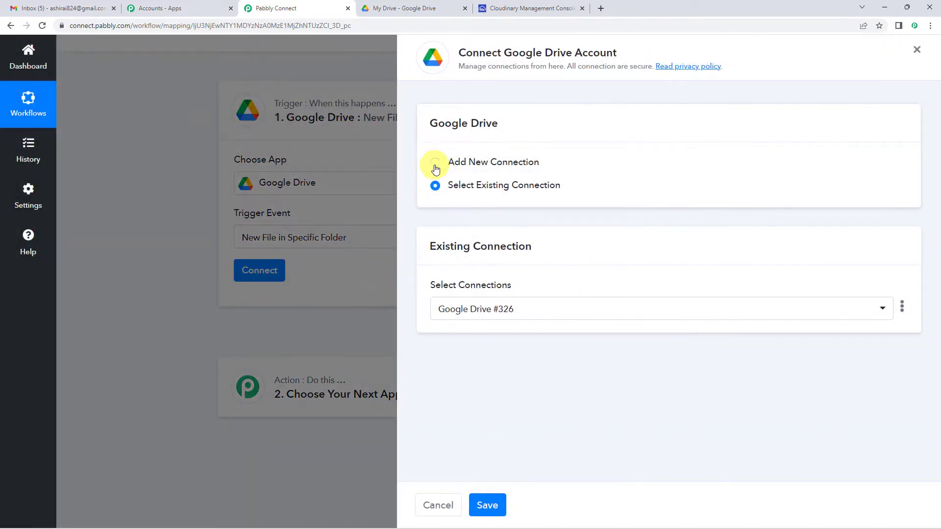
{"action": "left_click", "coordinate": [434, 164]}
{"action": "left_click", "coordinate": [488, 294]}
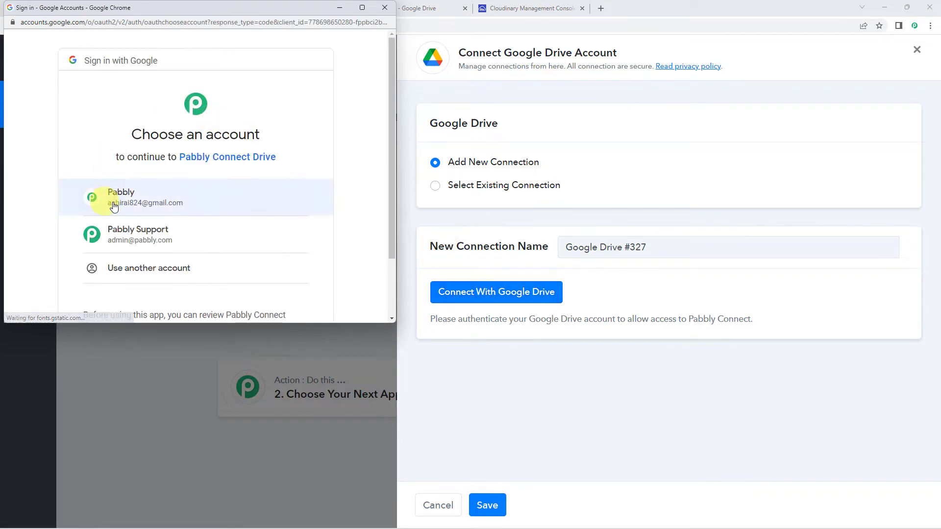
{"action": "left_click", "coordinate": [135, 196]}
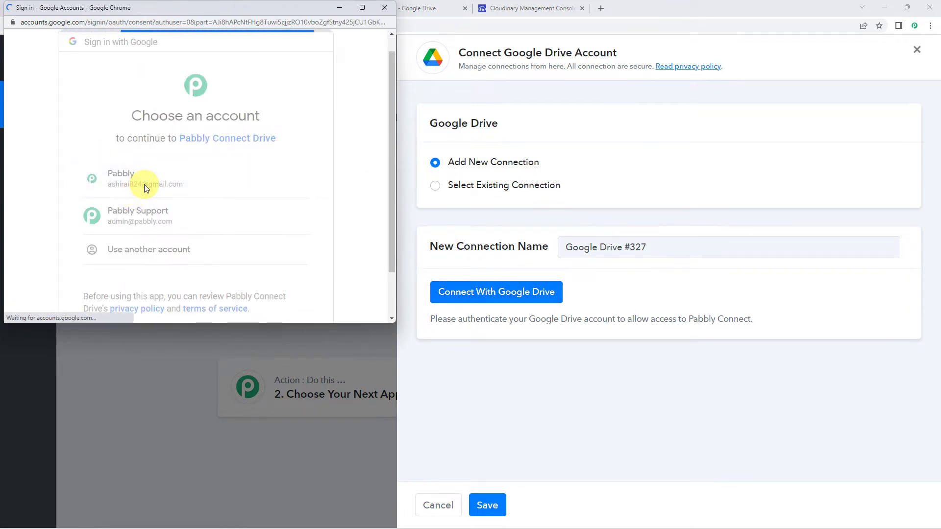
{"action": "scroll", "coordinate": [144, 186], "scroll_direction": "down", "scroll_amount": 4}
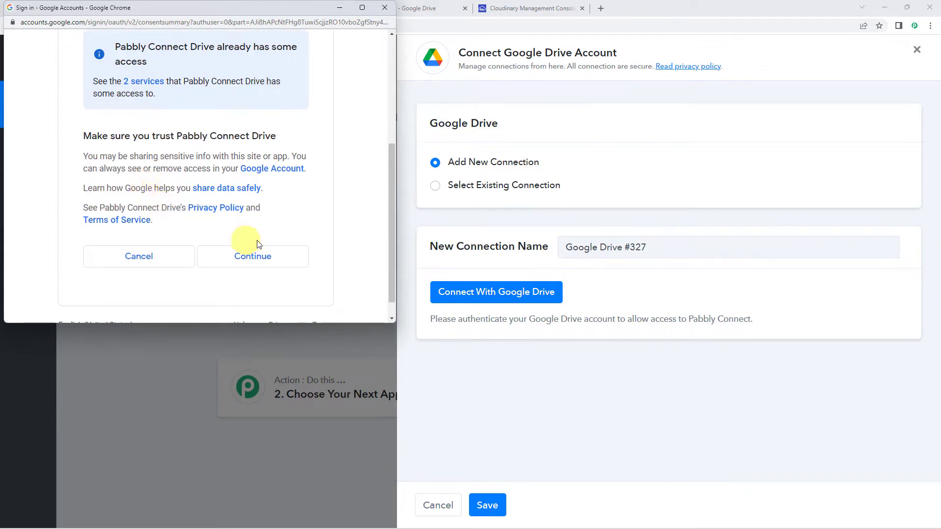
{"action": "left_click", "coordinate": [259, 259]}
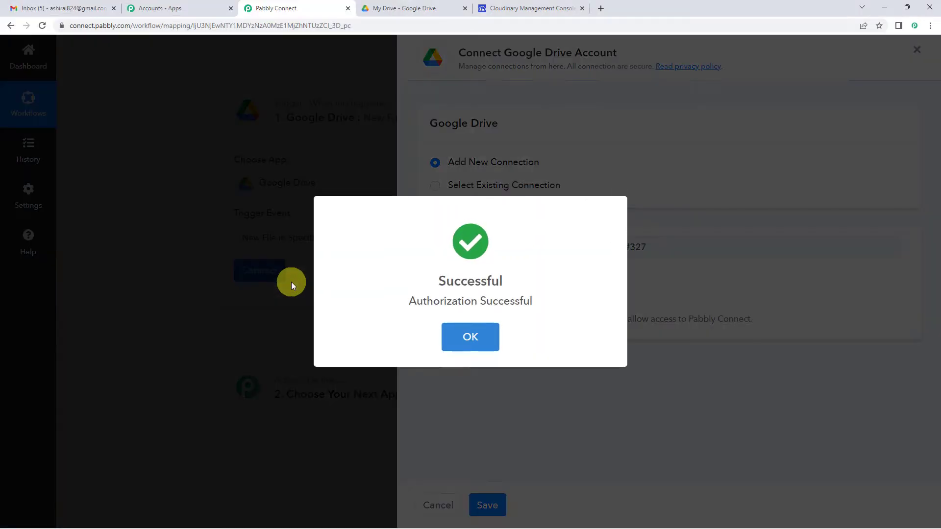
{"action": "left_click", "coordinate": [470, 335]}
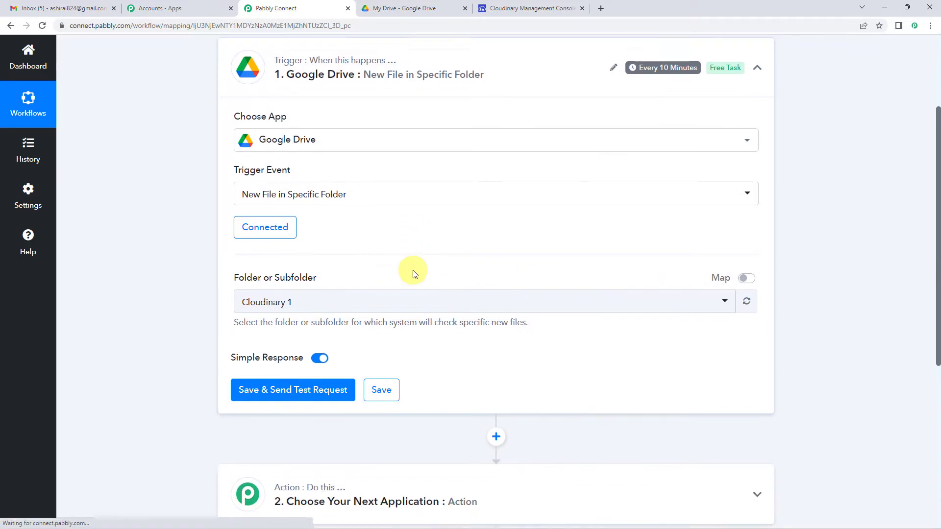
{"action": "scroll", "coordinate": [413, 273], "scroll_direction": "down", "scroll_amount": 2}
{"action": "left_click", "coordinate": [343, 256]}
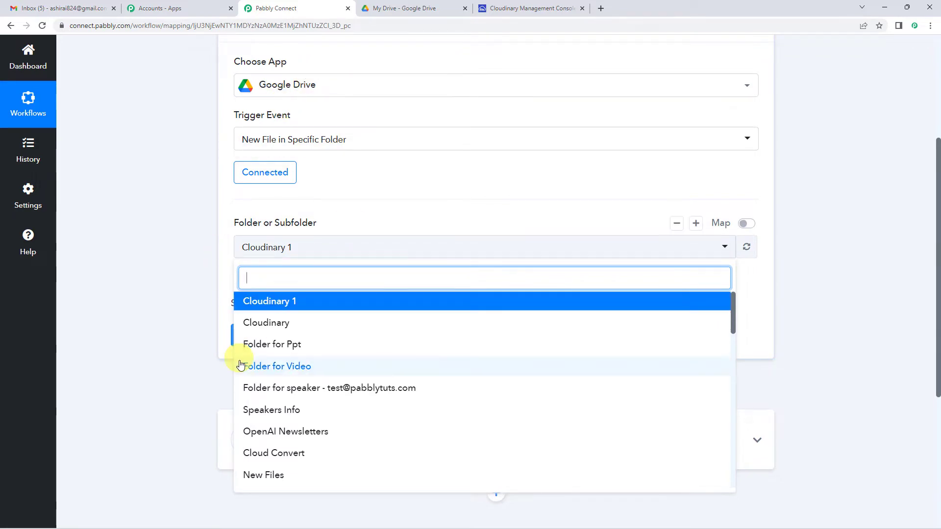
{"action": "scroll", "coordinate": [267, 392], "scroll_direction": "down", "scroll_amount": 3}
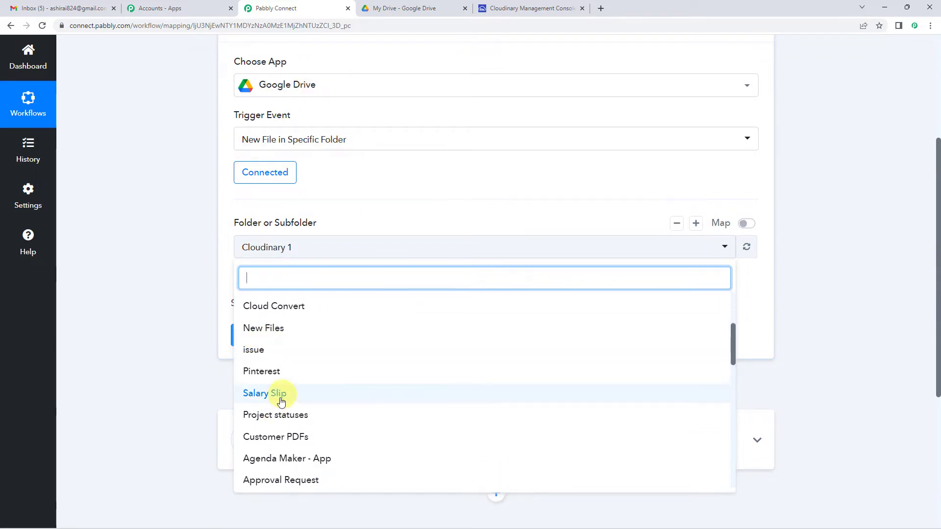
{"action": "scroll", "coordinate": [288, 431], "scroll_direction": "up", "scroll_amount": 4}
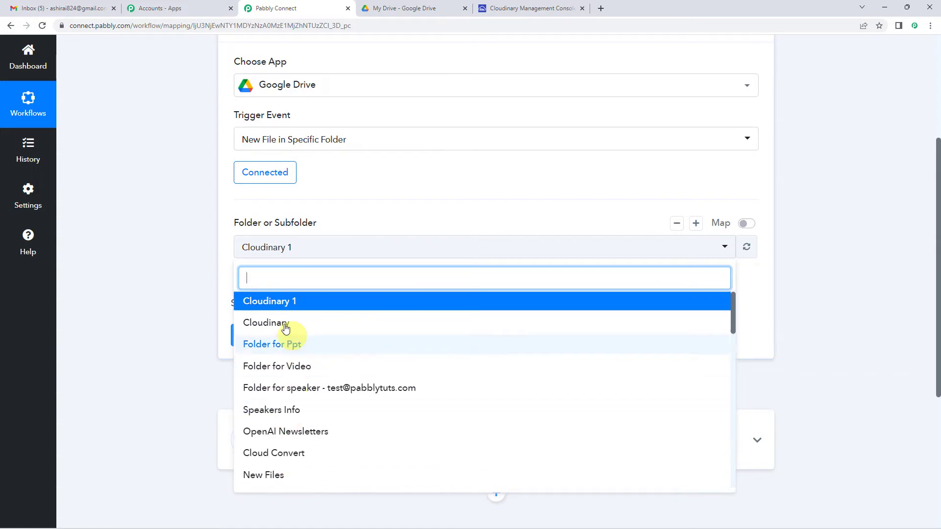
{"action": "left_click", "coordinate": [181, 259]}
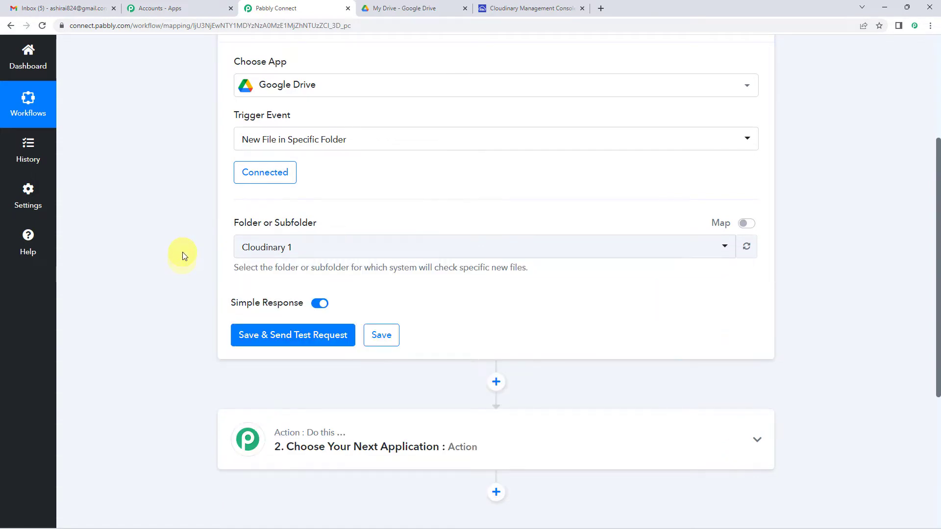
- Share the Cloudinary 1 folder with 'Anyone with the link' and open it to show resort.pdf
{"action": "left_click", "coordinate": [413, 5]}
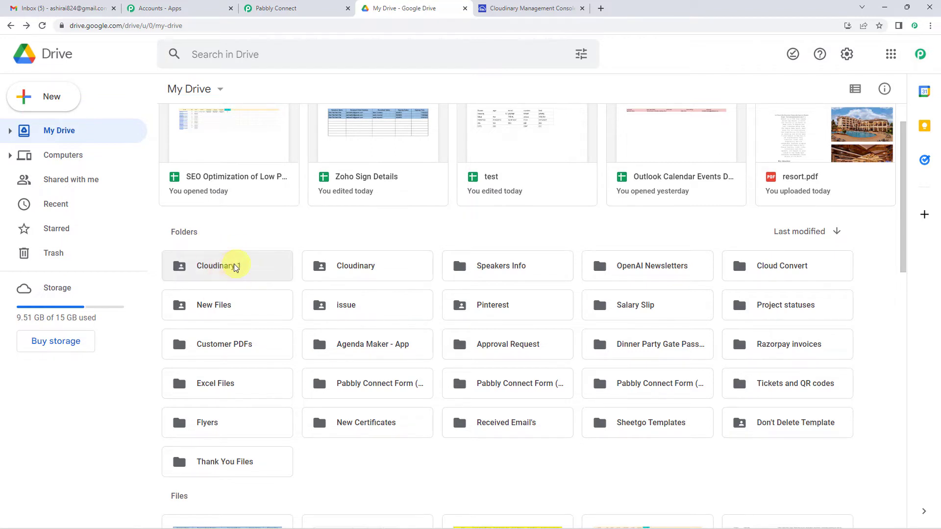
{"action": "right_click", "coordinate": [249, 263]}
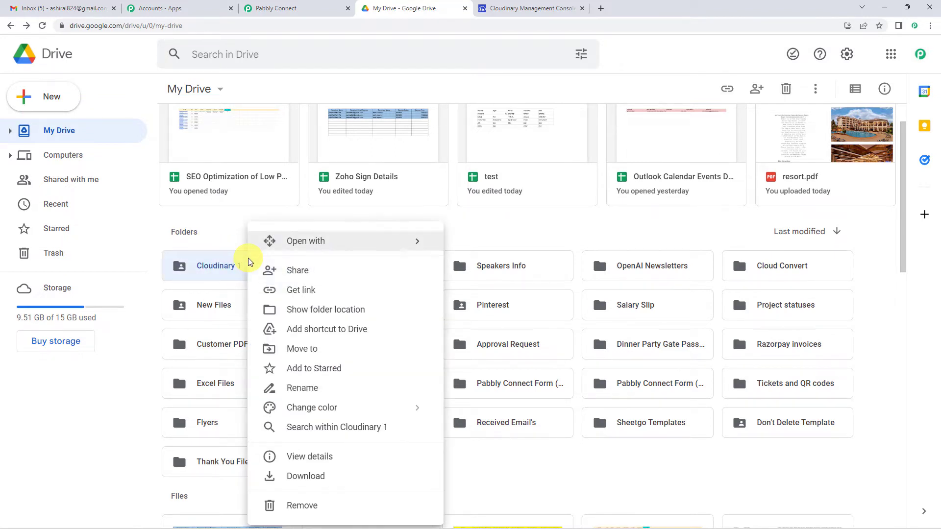
{"action": "left_click", "coordinate": [298, 271]}
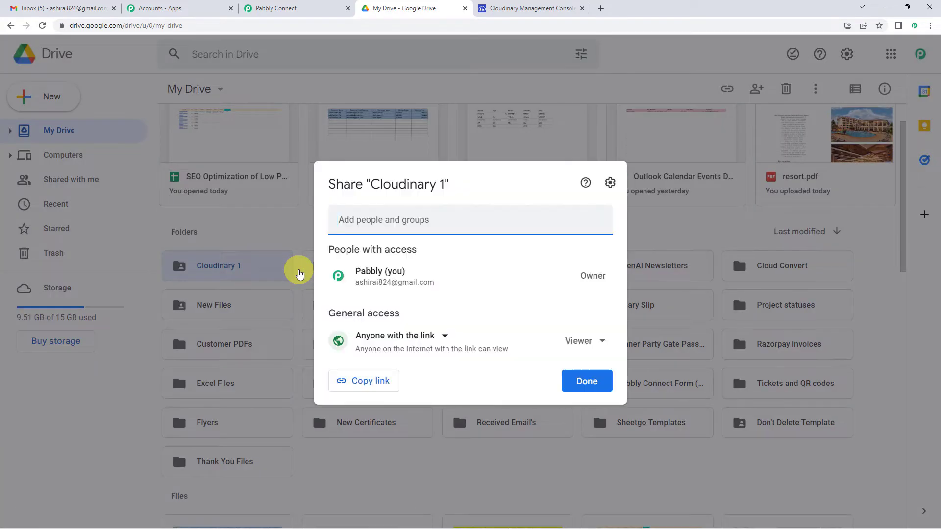
{"action": "left_click", "coordinate": [444, 334]}
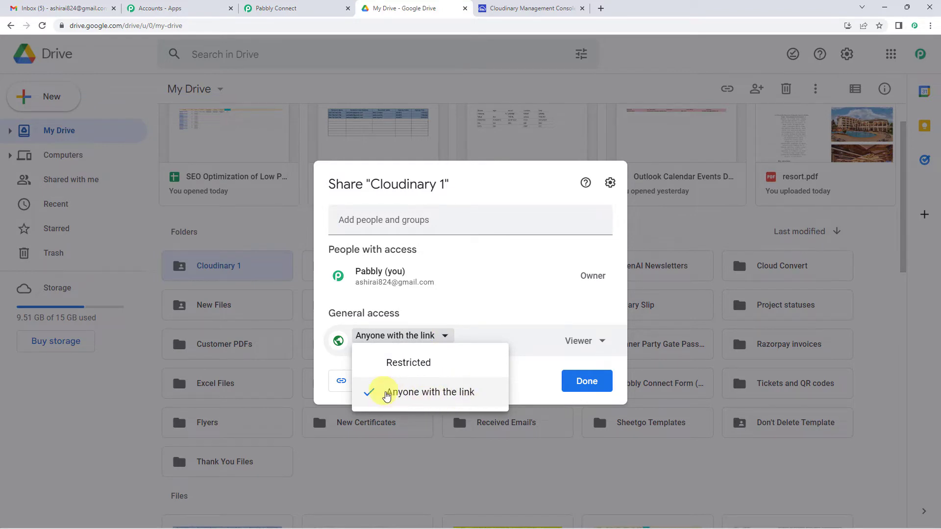
{"action": "left_click", "coordinate": [574, 385]}
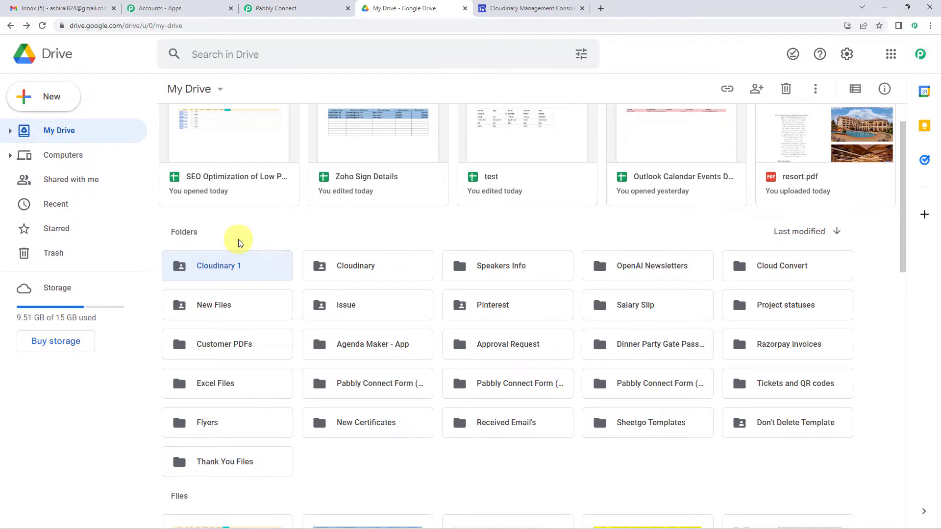
{"action": "double_click", "coordinate": [223, 269]}
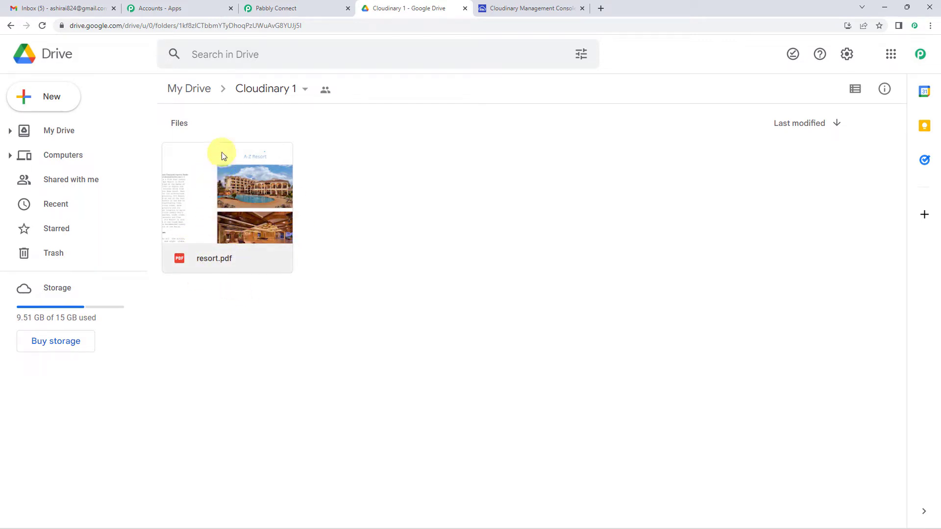
{"action": "left_click", "coordinate": [306, 4]}
- Set the trigger to watch the Cloudinary 1 folder and send a test request
{"action": "left_click", "coordinate": [294, 248]}
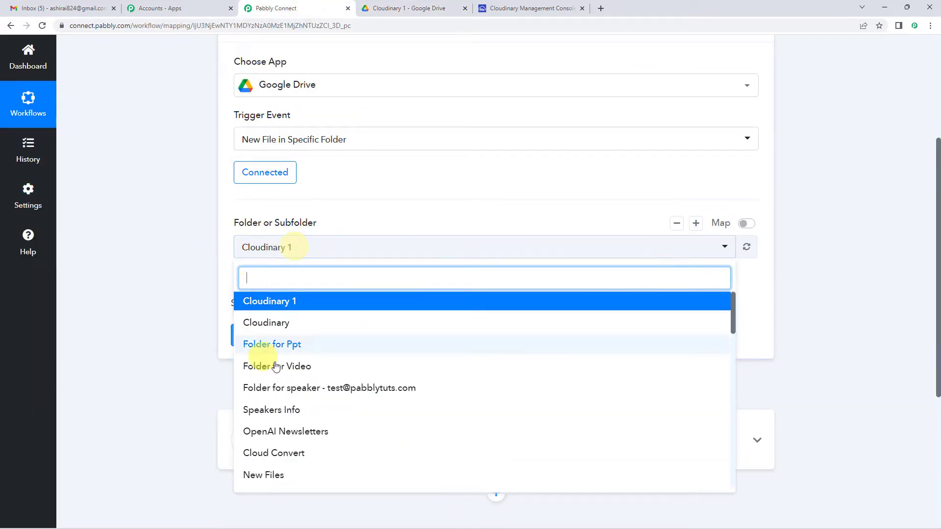
{"action": "left_click", "coordinate": [271, 302]}
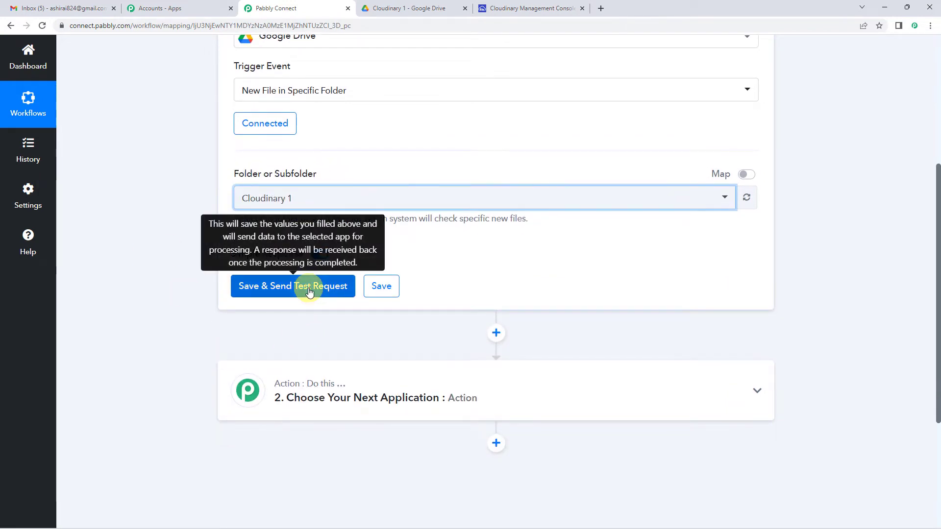
{"action": "left_click", "coordinate": [310, 293]}
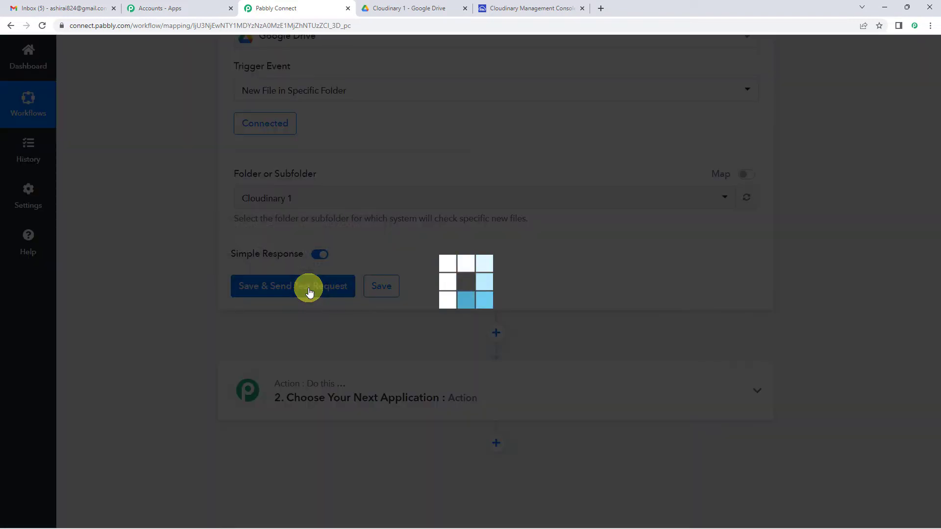
{"action": "scroll", "coordinate": [492, 319], "scroll_direction": "down", "scroll_amount": 3}
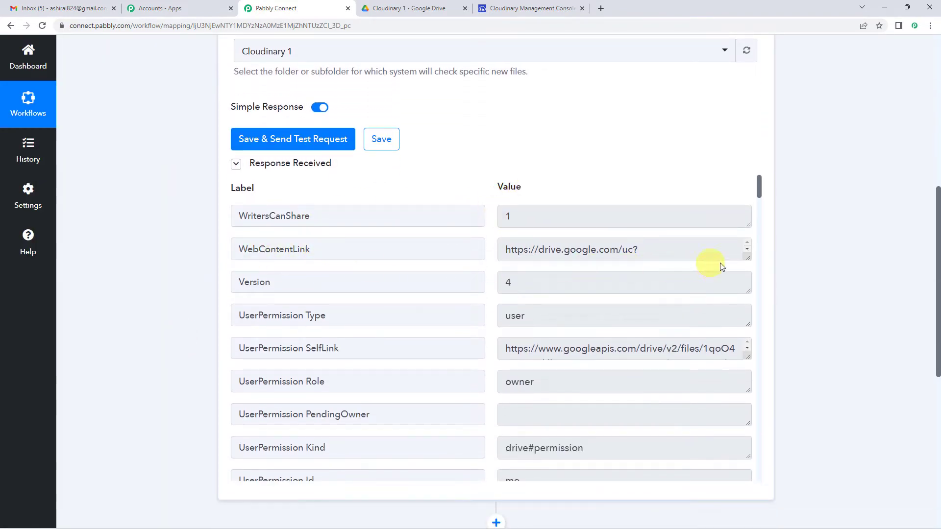
- Review the resort.pdf test response, including the WebContentLink URL, against the Drive folder
{"action": "left_click_drag", "start_coordinate": [748, 257], "coordinate": [749, 294]}
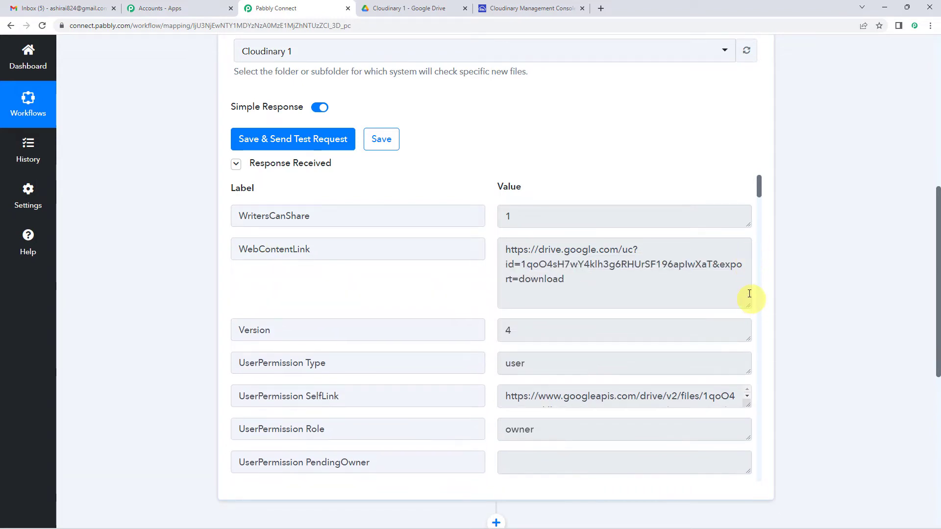
{"action": "left_click", "coordinate": [391, 7]}
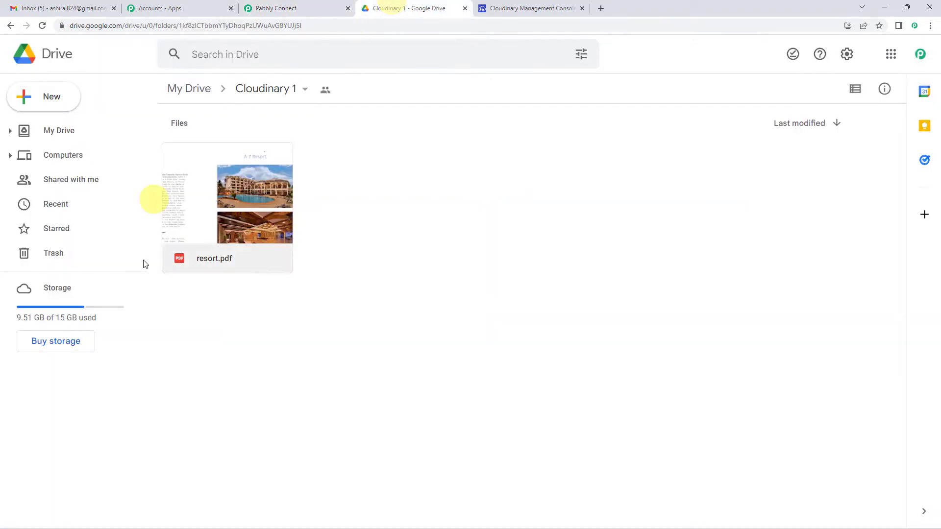
{"action": "left_click", "coordinate": [284, 9]}
{"action": "scroll", "coordinate": [569, 280], "scroll_direction": "down", "scroll_amount": 5}
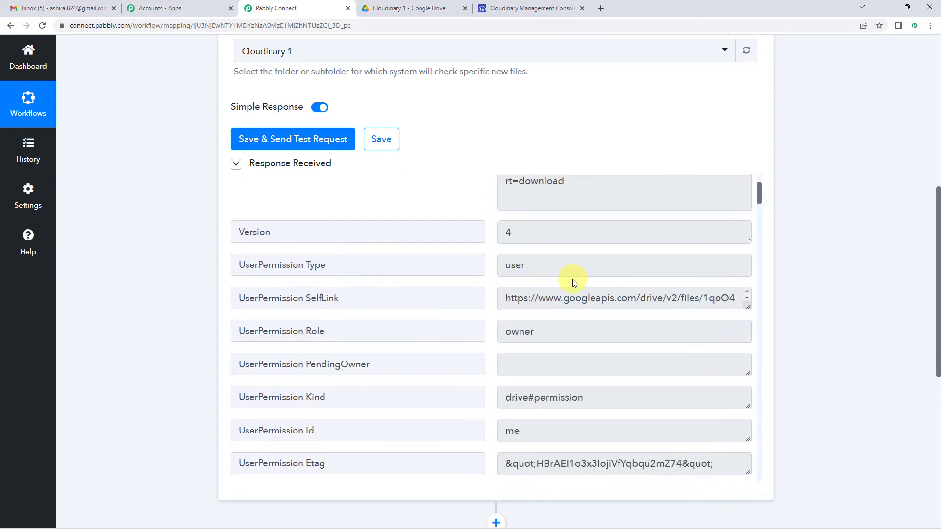
{"action": "scroll", "coordinate": [572, 280], "scroll_direction": "down", "scroll_amount": 2}
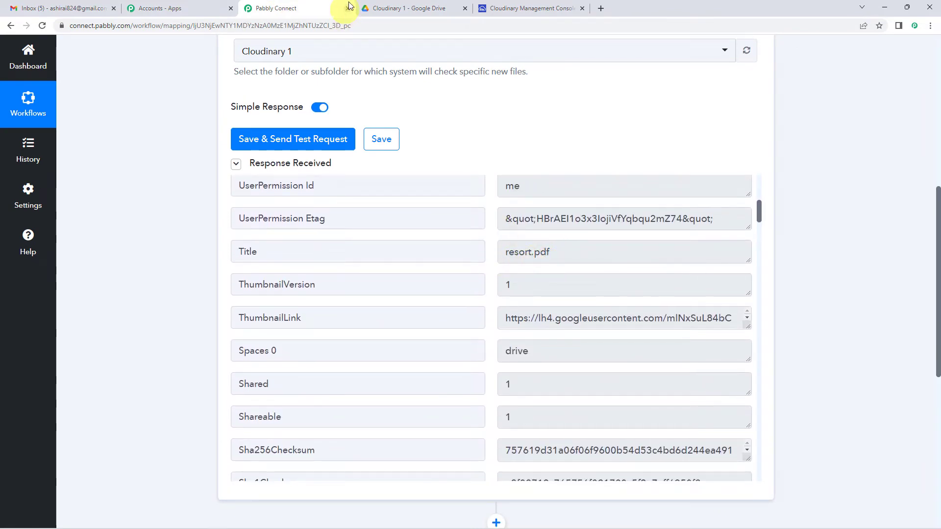
{"action": "left_click", "coordinate": [409, 8]}
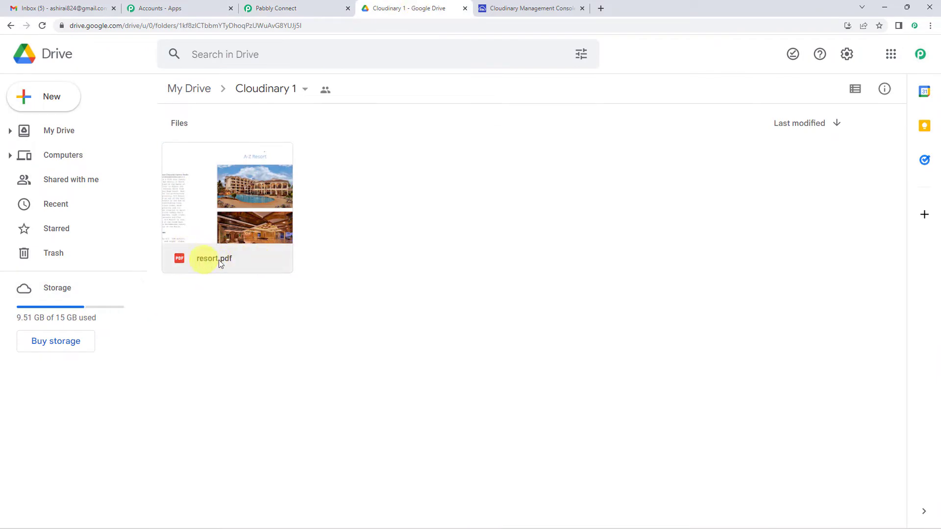
{"action": "left_click", "coordinate": [288, 8]}
{"action": "scroll", "coordinate": [542, 279], "scroll_direction": "down", "scroll_amount": 3}
{"action": "scroll", "coordinate": [544, 282], "scroll_direction": "down", "scroll_amount": 9}
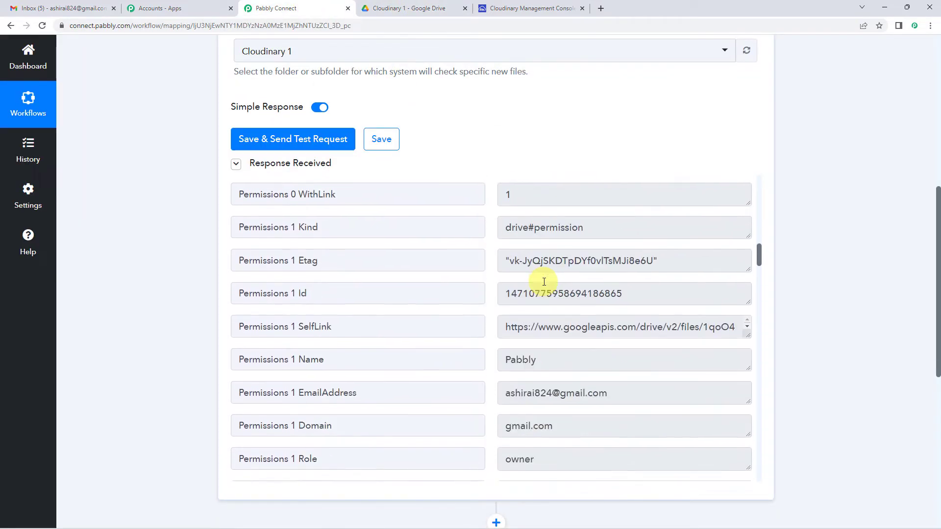
{"action": "scroll", "coordinate": [544, 281], "scroll_direction": "down", "scroll_amount": 1}
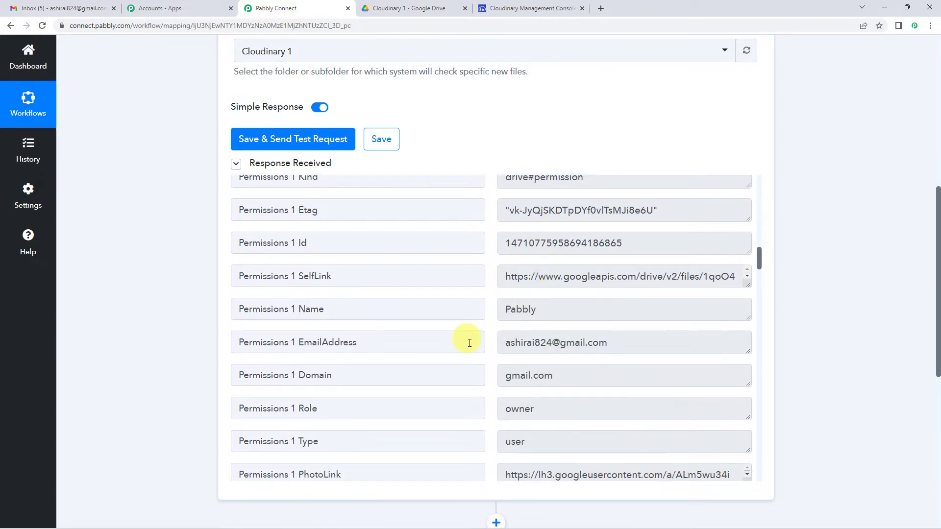
{"action": "scroll", "coordinate": [542, 324], "scroll_direction": "down", "scroll_amount": 7}
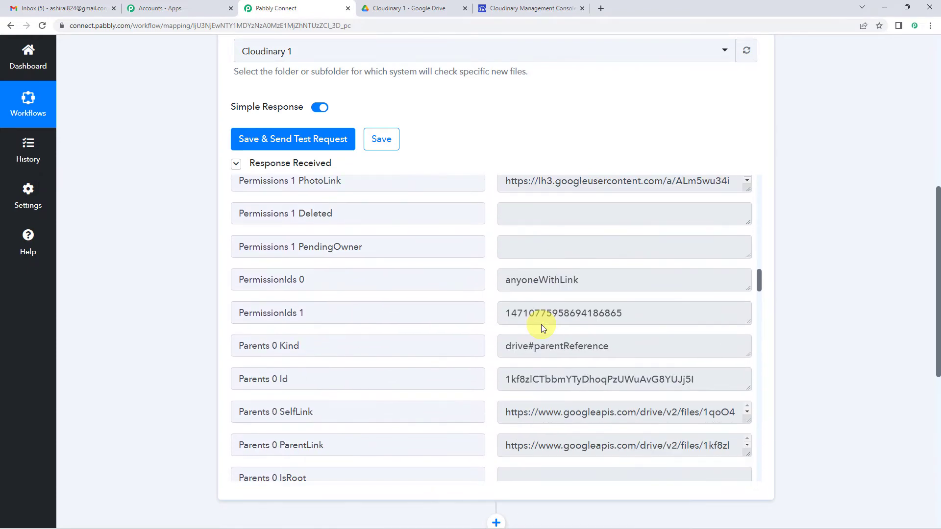
{"action": "scroll", "coordinate": [541, 324], "scroll_direction": "down", "scroll_amount": 8}
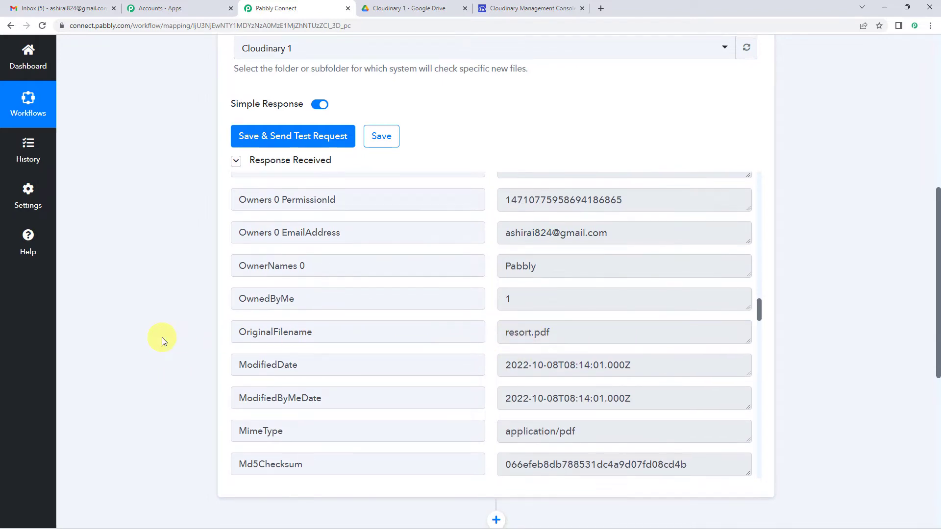
{"action": "scroll", "coordinate": [161, 337], "scroll_direction": "down", "scroll_amount": 2}
{"action": "scroll", "coordinate": [161, 337], "scroll_direction": "up", "scroll_amount": 8}
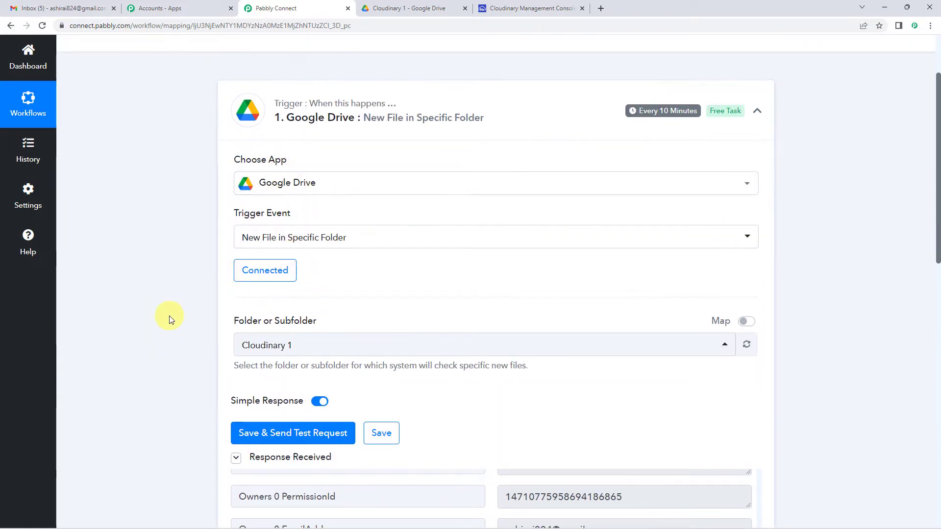
{"action": "scroll", "coordinate": [169, 316], "scroll_direction": "down", "scroll_amount": 11}
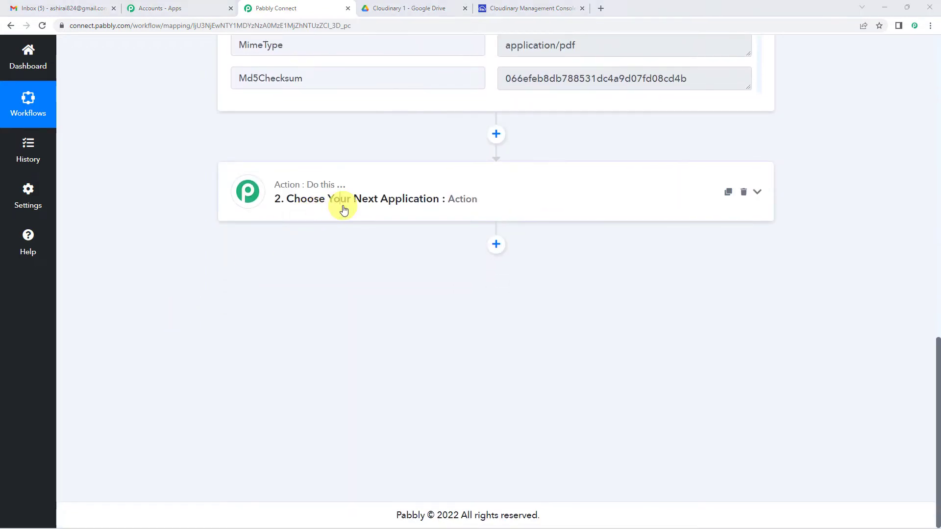
- Set step 2 to Cloudinary with the Upload Resource action event and start connecting an account
{"action": "left_click", "coordinate": [342, 203]}
{"action": "left_click", "coordinate": [303, 266]}
{"action": "type", "text": "c"}
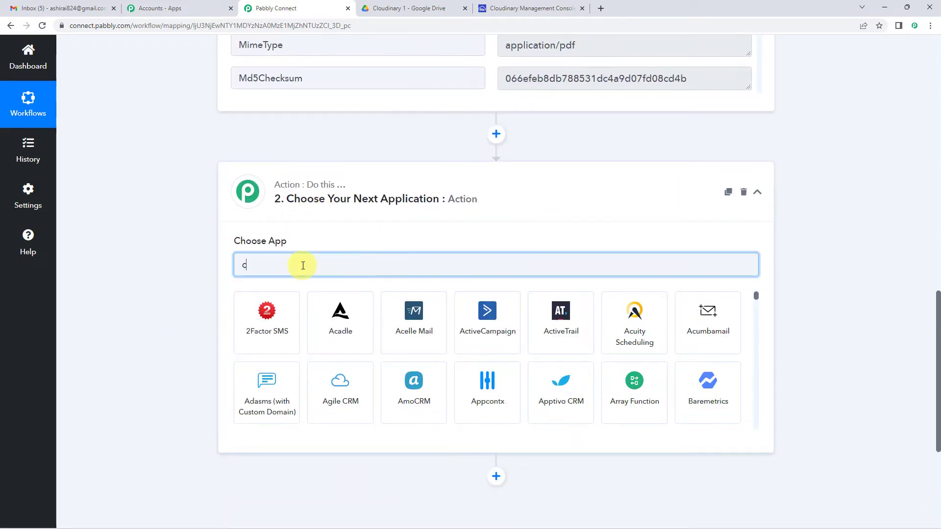
{"action": "type", "text": "loudin"}
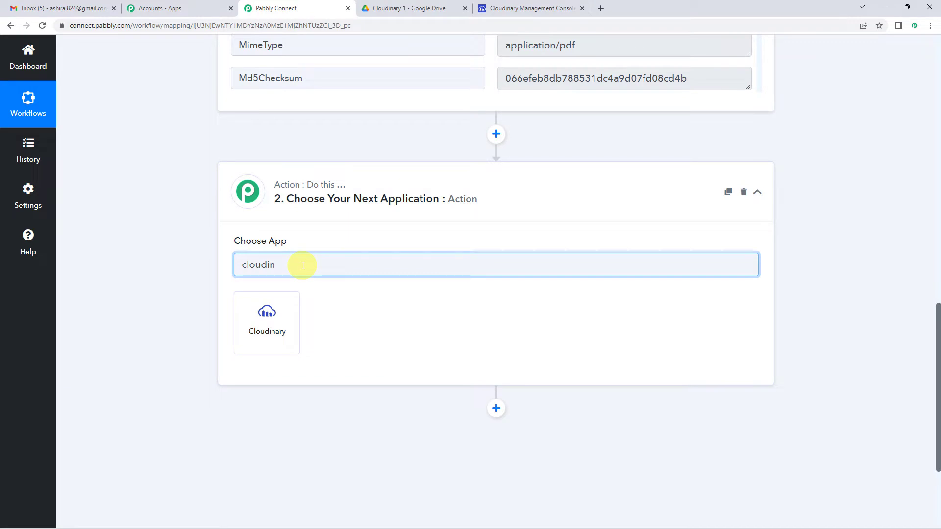
{"action": "left_click", "coordinate": [276, 325]}
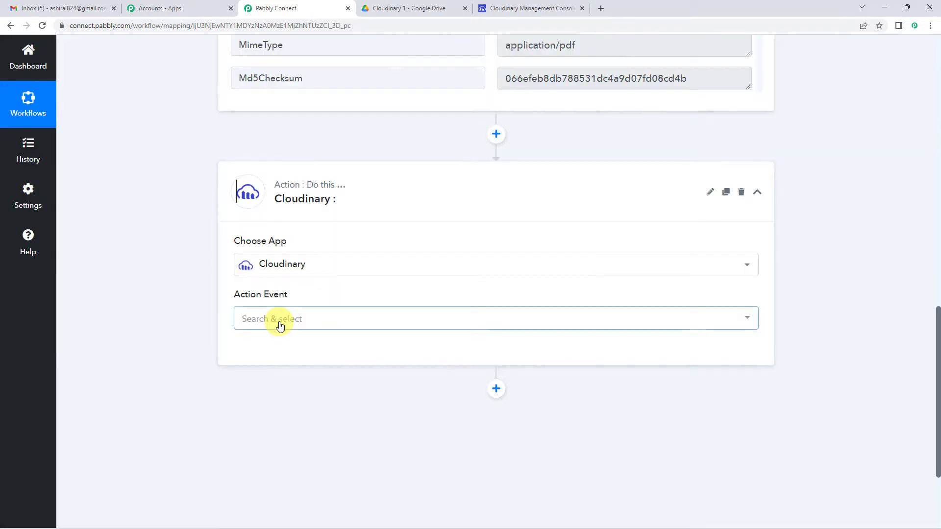
{"action": "left_click", "coordinate": [280, 323]}
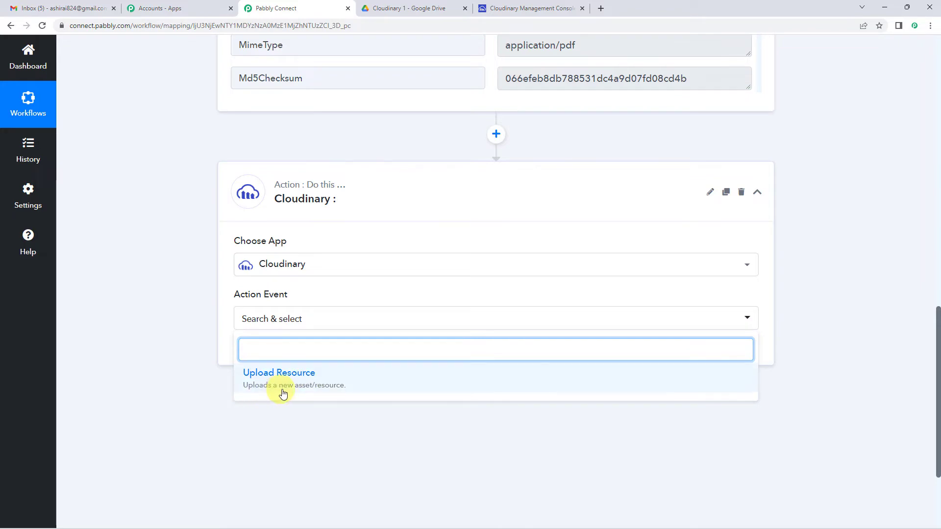
{"action": "left_click", "coordinate": [328, 381]}
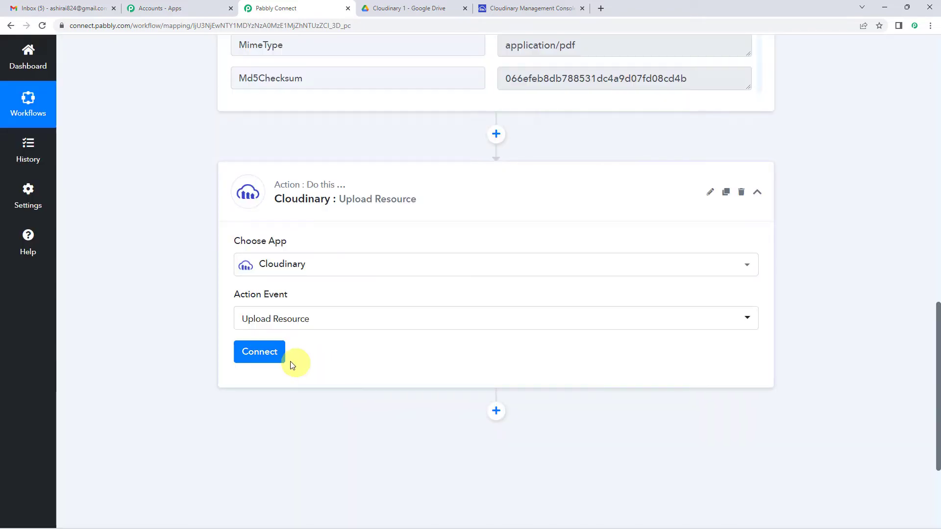
{"action": "left_click", "coordinate": [275, 363]}
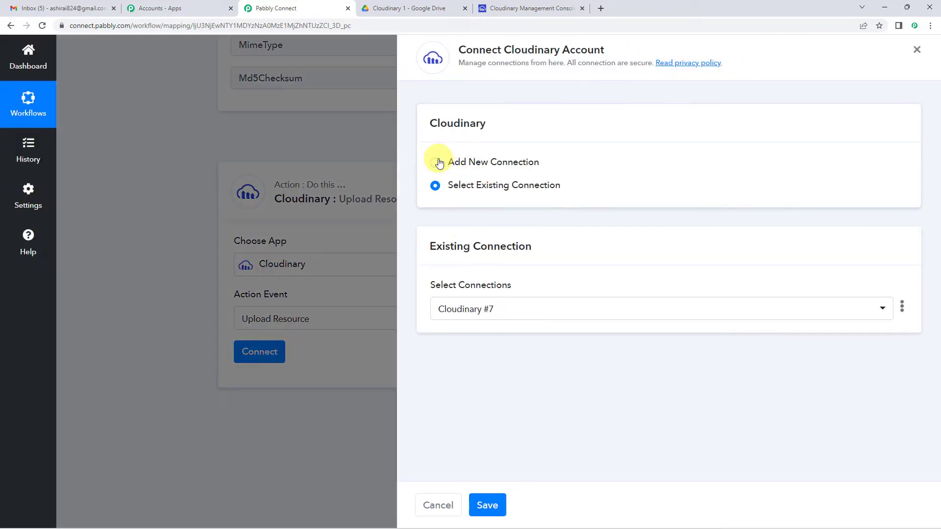
- Choose Add New Connection for Cloudinary and switch to the Cloudinary dashboard for credentials
{"action": "left_click", "coordinate": [436, 162]}
{"action": "scroll", "coordinate": [474, 290], "scroll_direction": "down", "scroll_amount": 3}
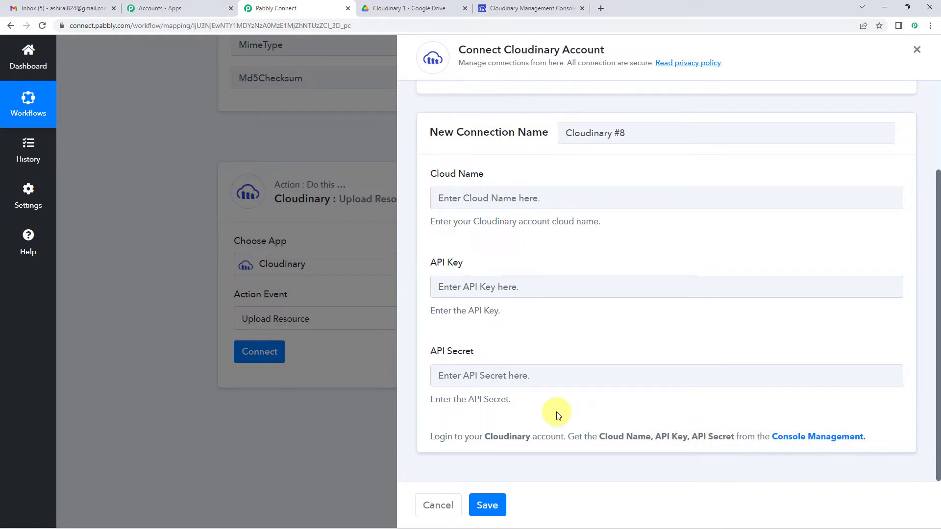
{"action": "left_click", "coordinate": [510, 4]}
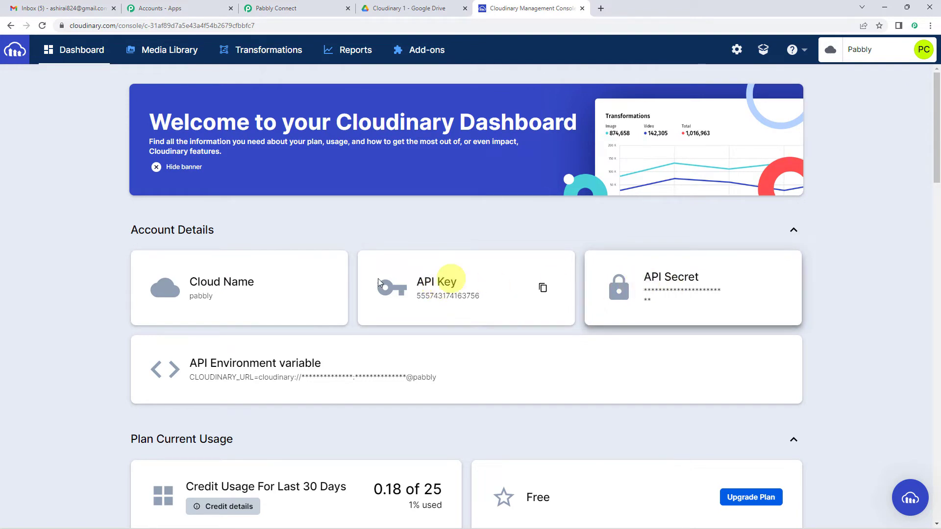
- Copy the cloud name and API key from the Cloudinary dashboard into the connection form
{"action": "left_click", "coordinate": [317, 289]}
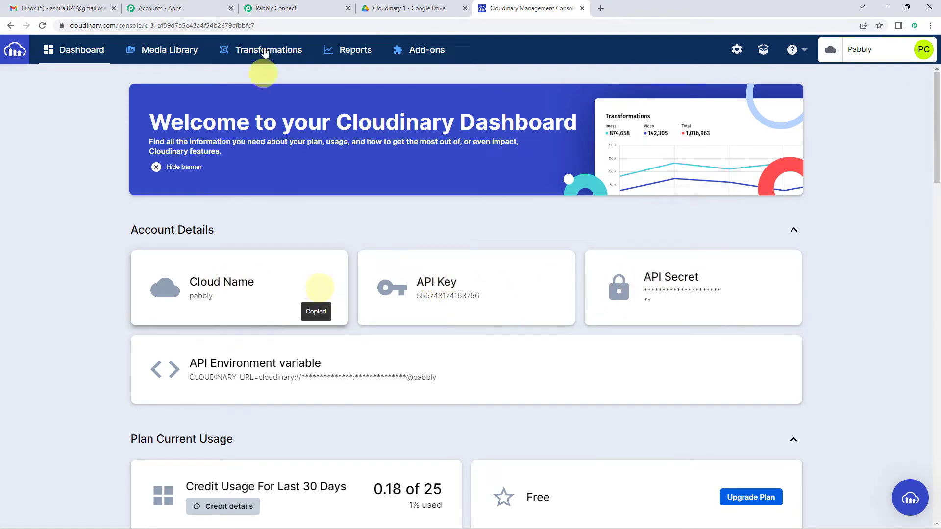
{"action": "left_click", "coordinate": [283, 8]}
{"action": "left_click", "coordinate": [506, 199]}
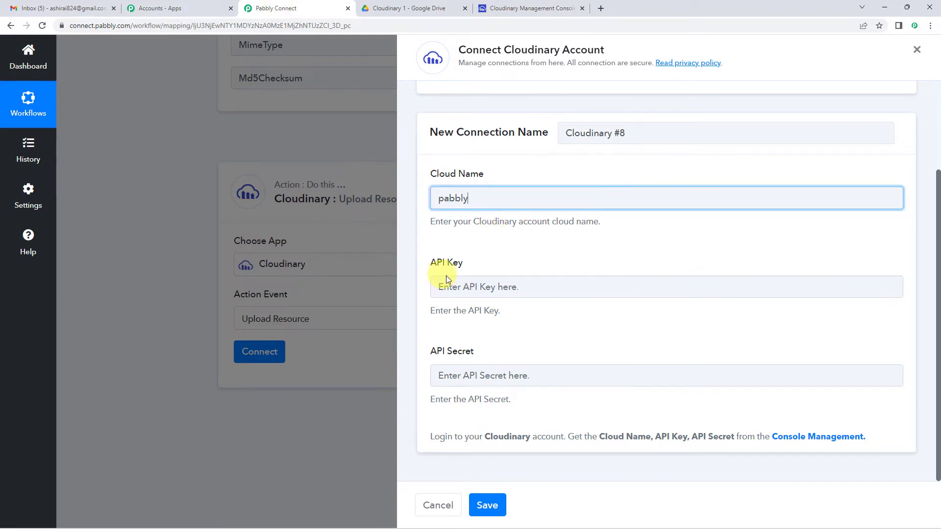
{"action": "left_click", "coordinate": [508, 6]}
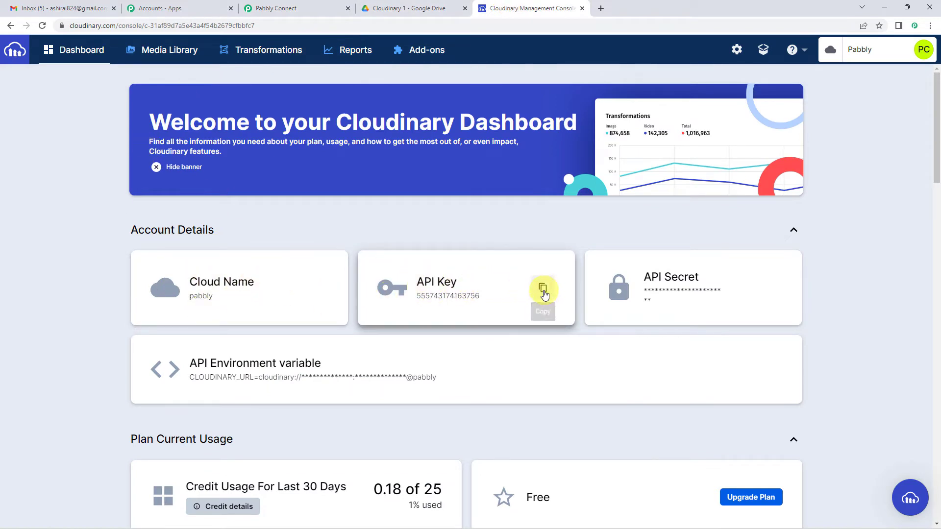
{"action": "left_click", "coordinate": [328, 6]}
{"action": "left_click", "coordinate": [457, 287]}
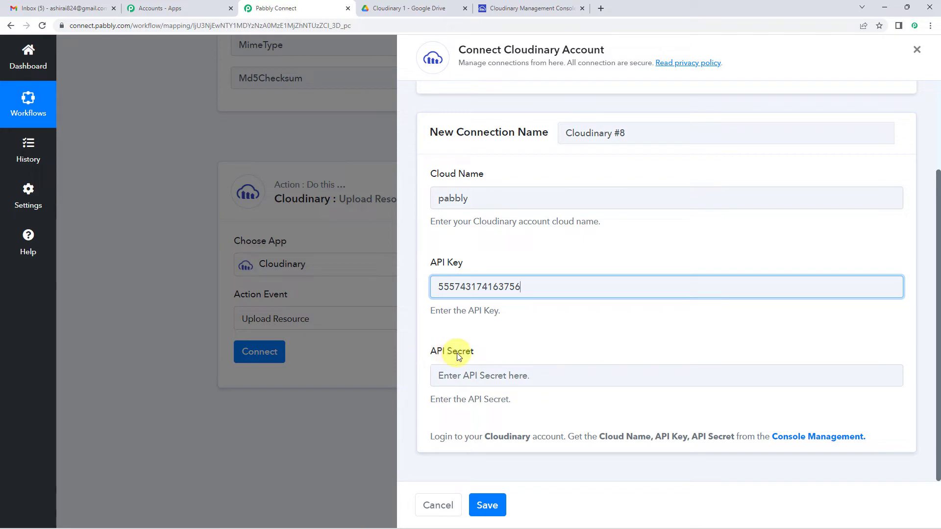
- Reveal and paste the API Secret, then save the Cloudinary connection
{"action": "left_click", "coordinate": [496, 6]}
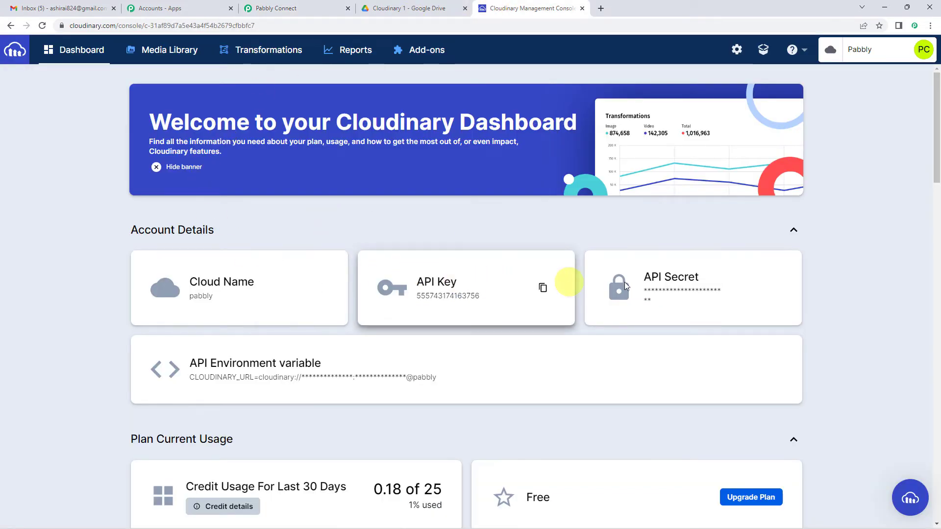
{"action": "mouse_move", "coordinate": [659, 304]}
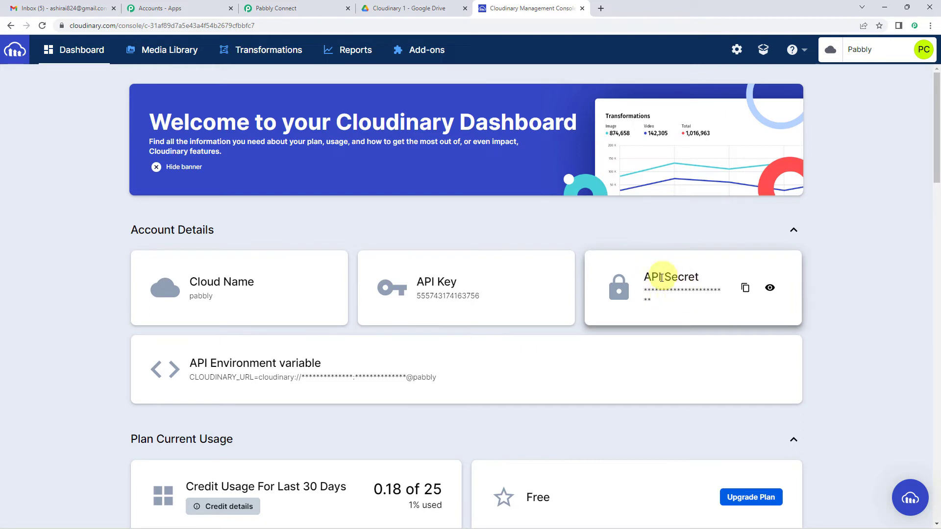
{"action": "left_click", "coordinate": [767, 290]}
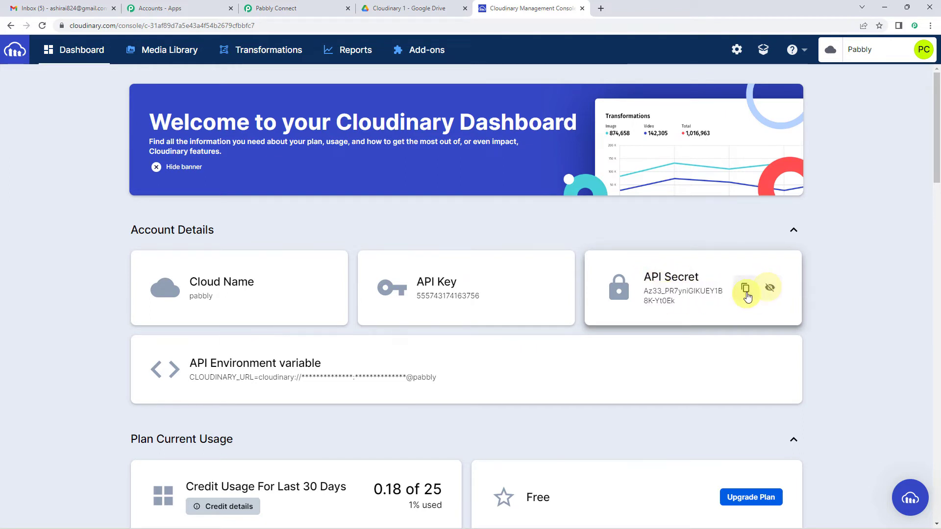
{"action": "left_click", "coordinate": [319, 4]}
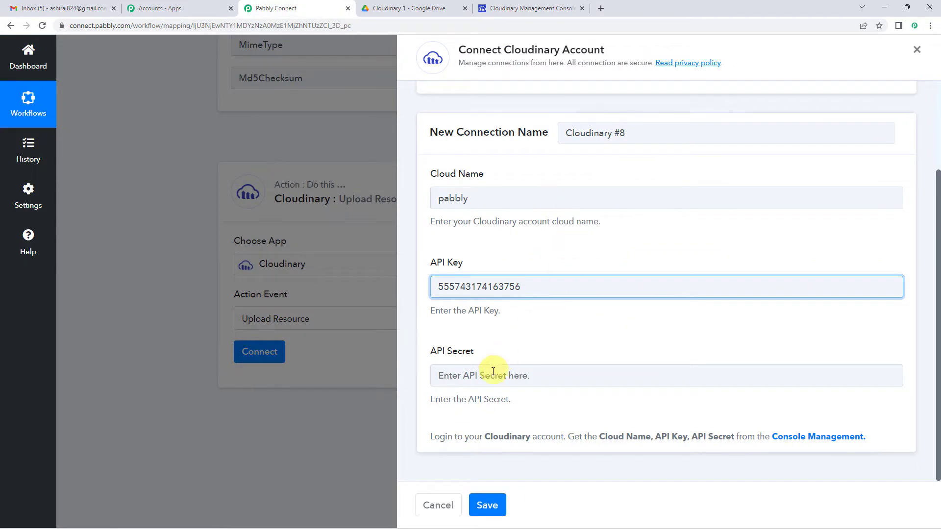
{"action": "left_click", "coordinate": [487, 375]}
{"action": "key", "text": "ctrl+v"}
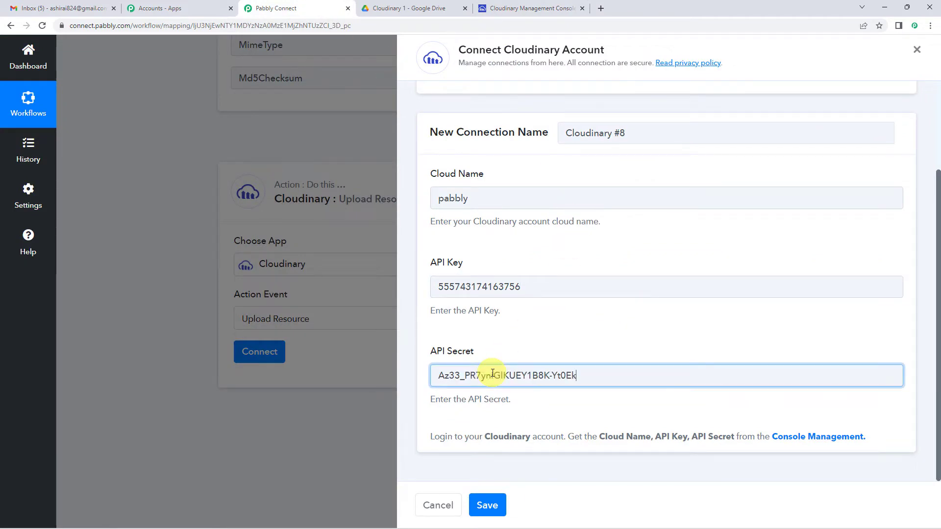
{"action": "left_click", "coordinate": [491, 505]}
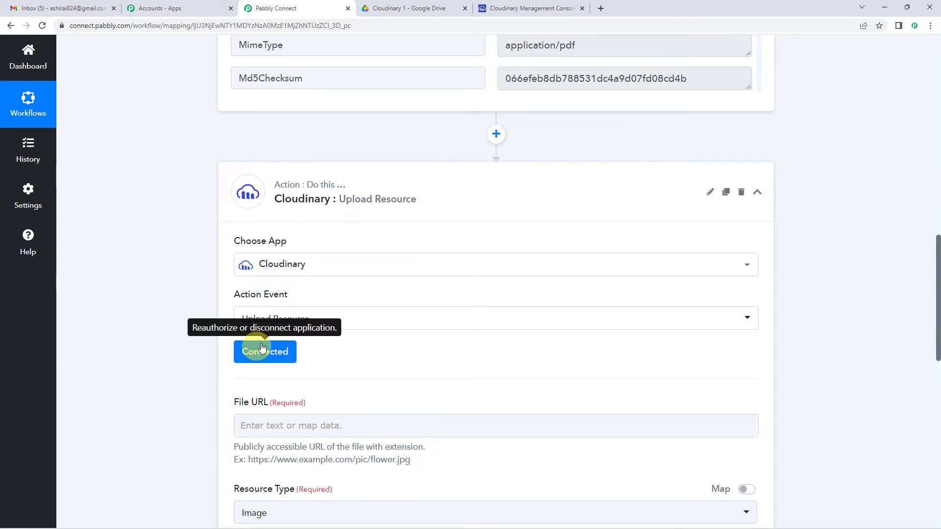
{"action": "scroll", "coordinate": [343, 299], "scroll_direction": "down", "scroll_amount": 3}
{"action": "left_click", "coordinate": [297, 280]}
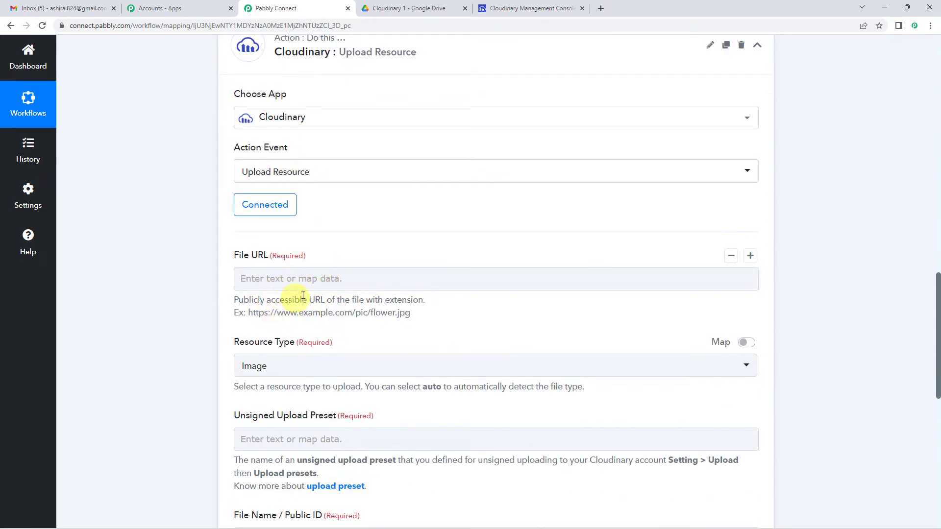
{"action": "left_click_drag", "start_coordinate": [250, 313], "coordinate": [445, 314]}
{"action": "left_click", "coordinate": [396, 317]}
{"action": "left_click", "coordinate": [245, 277]}
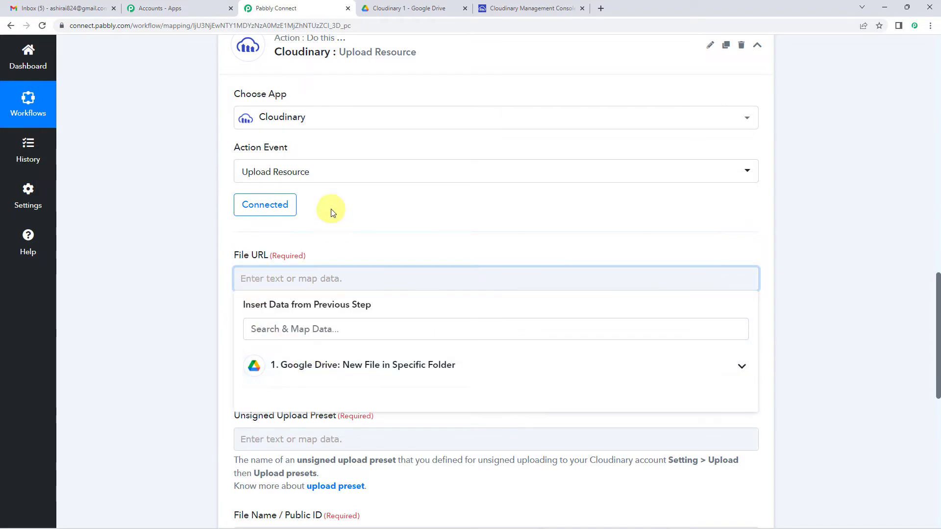
{"action": "scroll", "coordinate": [326, 274], "scroll_direction": "down", "scroll_amount": 2}
{"action": "left_click", "coordinate": [324, 276]}
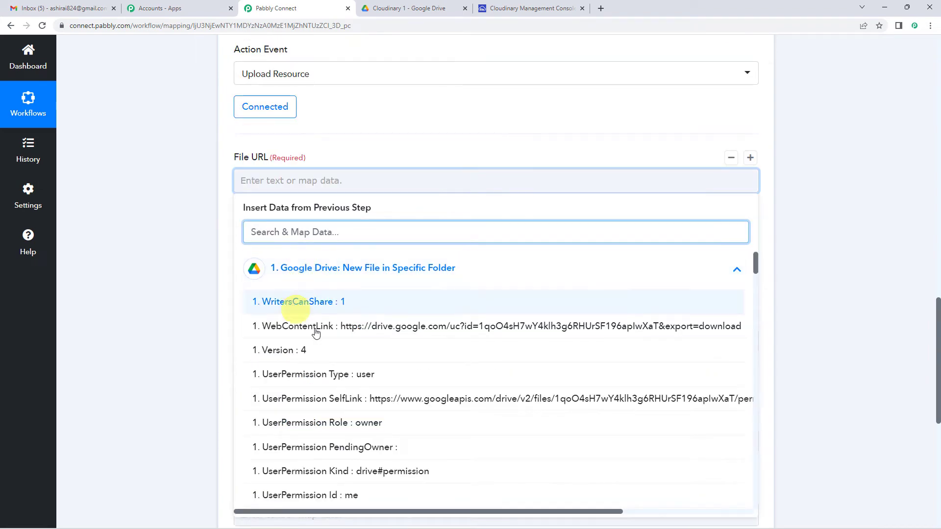
{"action": "scroll", "coordinate": [348, 314], "scroll_direction": "down", "scroll_amount": 1}
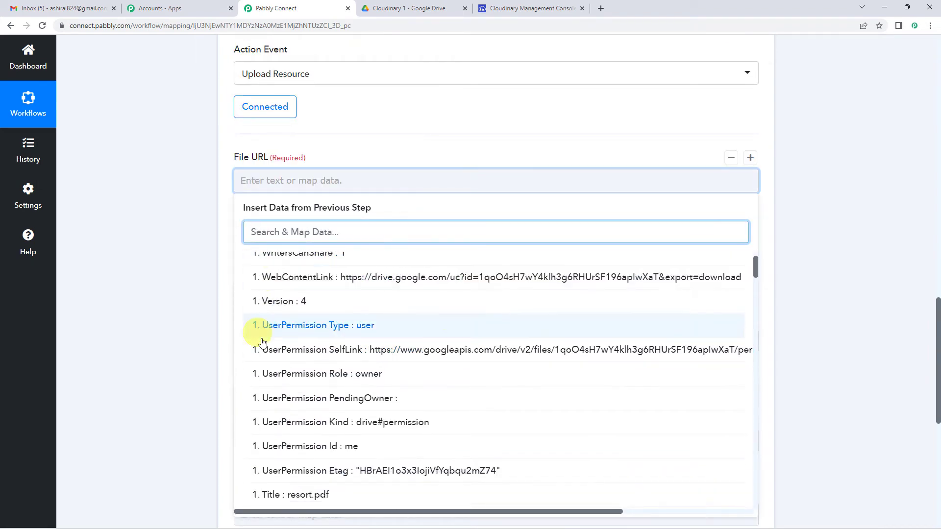
{"action": "scroll", "coordinate": [307, 289], "scroll_direction": "up", "scroll_amount": 1}
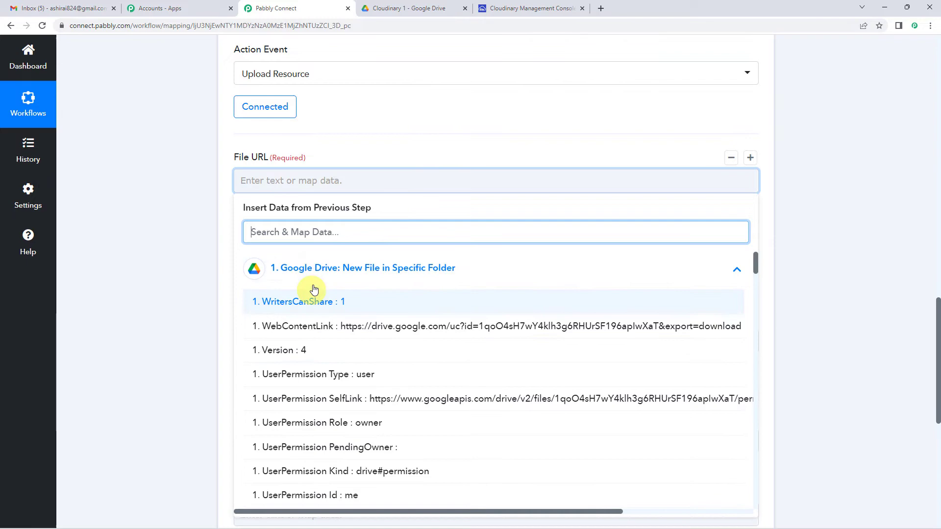
{"action": "scroll", "coordinate": [336, 374], "scroll_direction": "down", "scroll_amount": 3}
{"action": "scroll", "coordinate": [273, 290], "scroll_direction": "up", "scroll_amount": 3}
{"action": "left_click", "coordinate": [273, 284]}
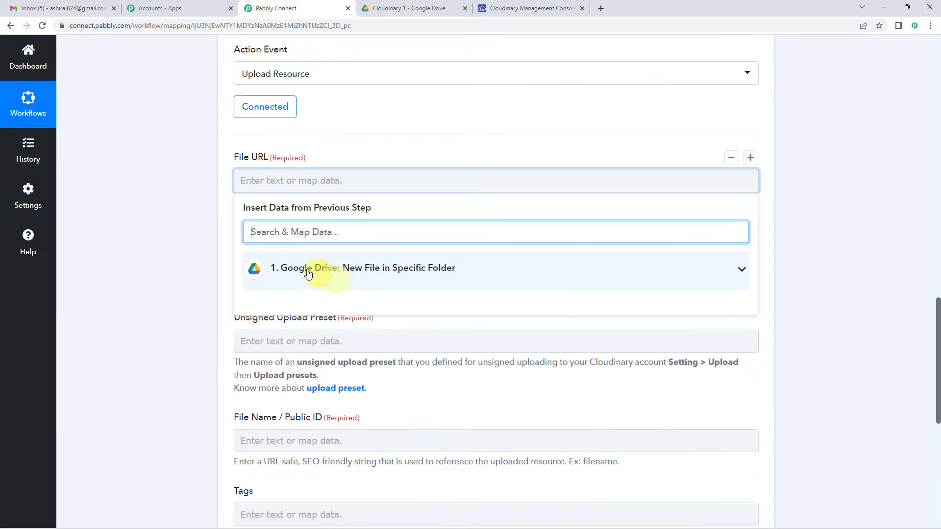
{"action": "left_click", "coordinate": [194, 246]}
{"action": "scroll", "coordinate": [192, 244], "scroll_direction": "up", "scroll_amount": 15}
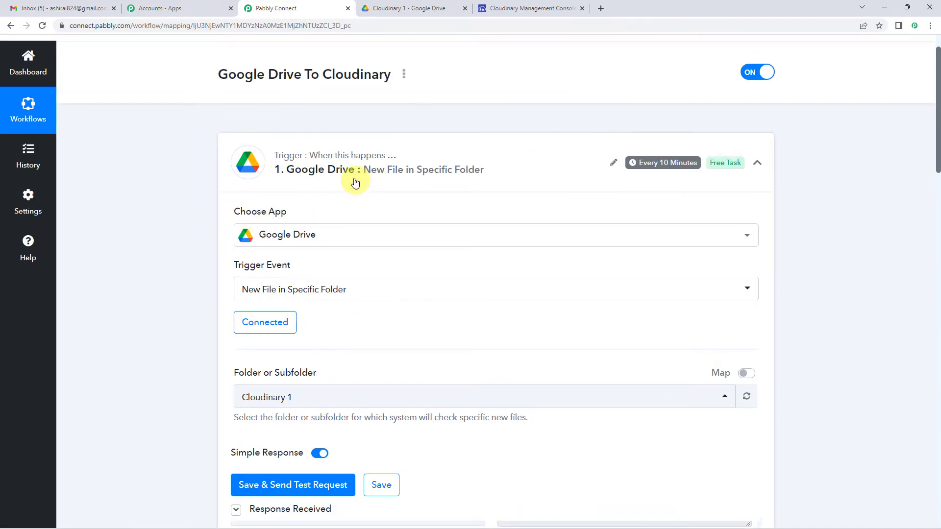
{"action": "scroll", "coordinate": [104, 252], "scroll_direction": "down", "scroll_amount": 3}
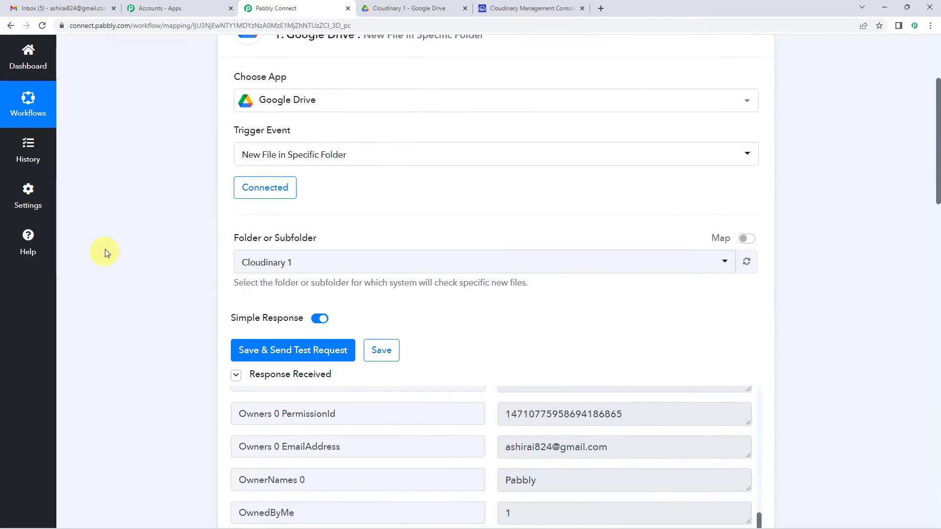
{"action": "scroll", "coordinate": [182, 216], "scroll_direction": "down", "scroll_amount": 3}
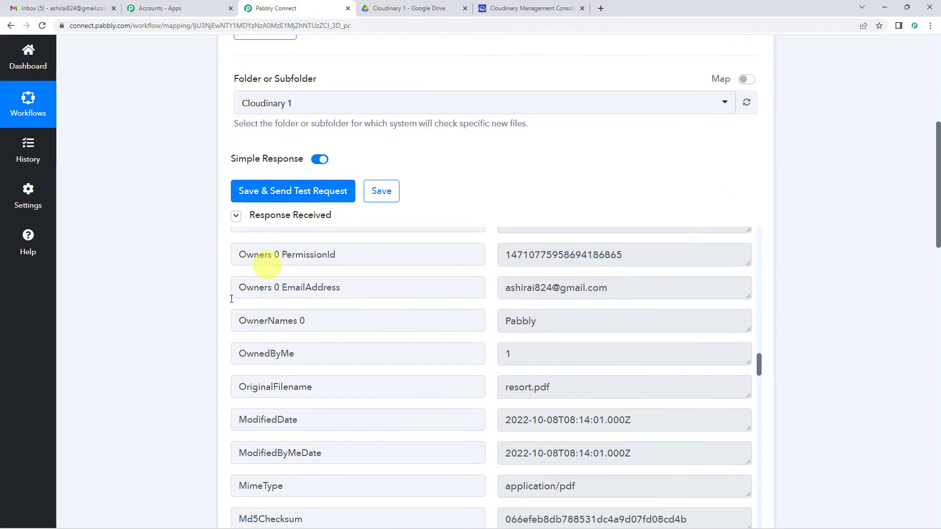
{"action": "left_click", "coordinate": [382, 8]}
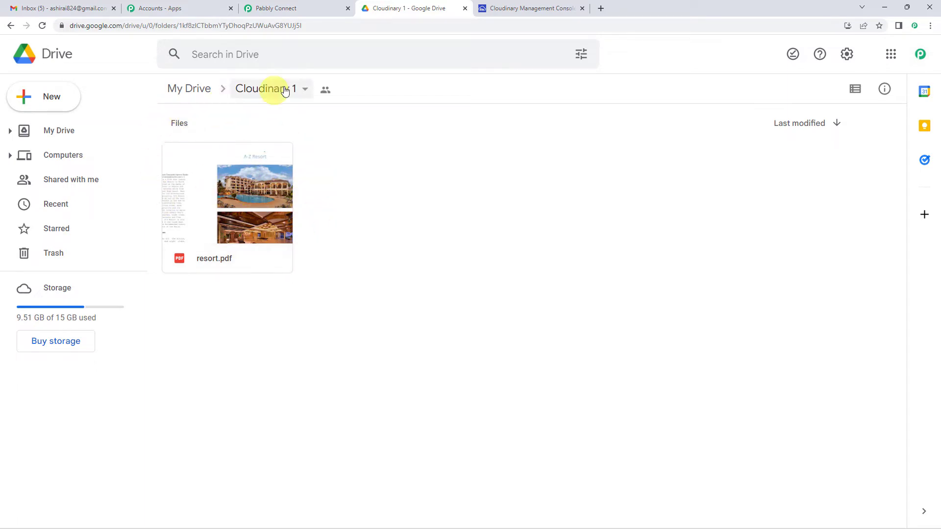
{"action": "left_click", "coordinate": [323, 7]}
{"action": "left_click", "coordinate": [516, 214]}
{"action": "scroll", "coordinate": [524, 351], "scroll_direction": "down", "scroll_amount": 3}
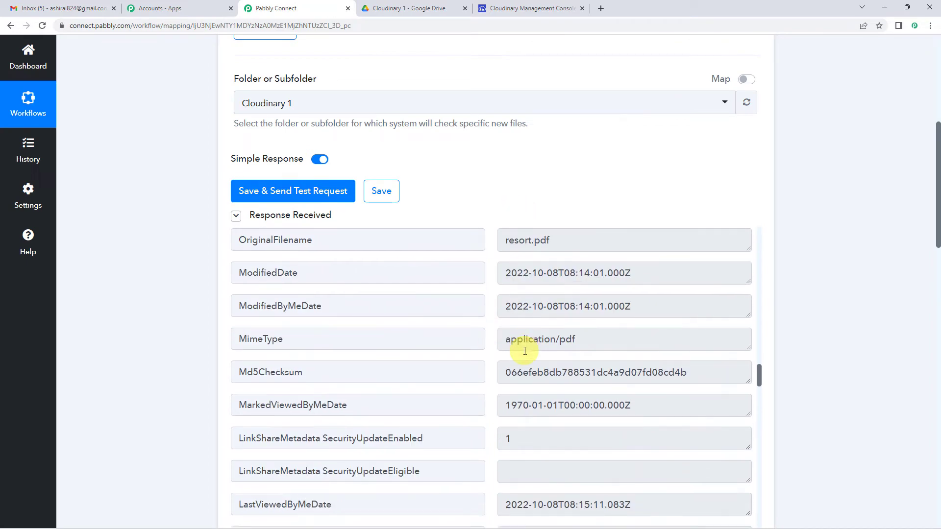
{"action": "scroll", "coordinate": [200, 193], "scroll_direction": "down", "scroll_amount": 2}
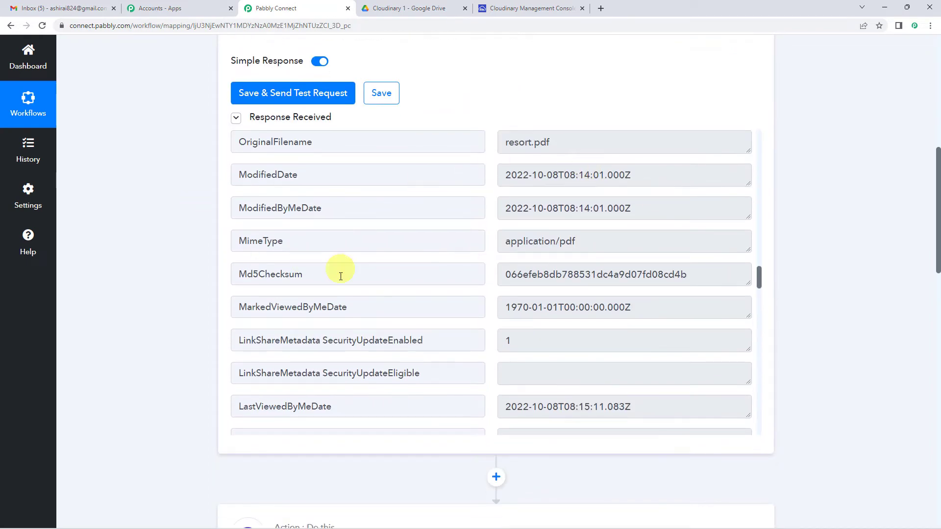
{"action": "scroll", "coordinate": [168, 294], "scroll_direction": "down", "scroll_amount": 9}
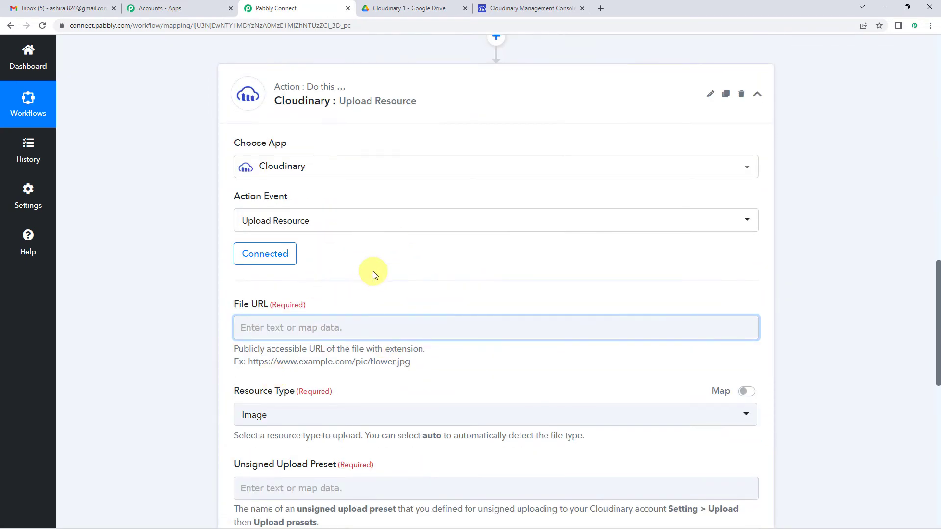
- Map WebContentLink from 'Google Drive: New File in Specific Folder' into File URL, keeping Resource Type Image
{"action": "scroll", "coordinate": [315, 283], "scroll_direction": "down", "scroll_amount": 2}
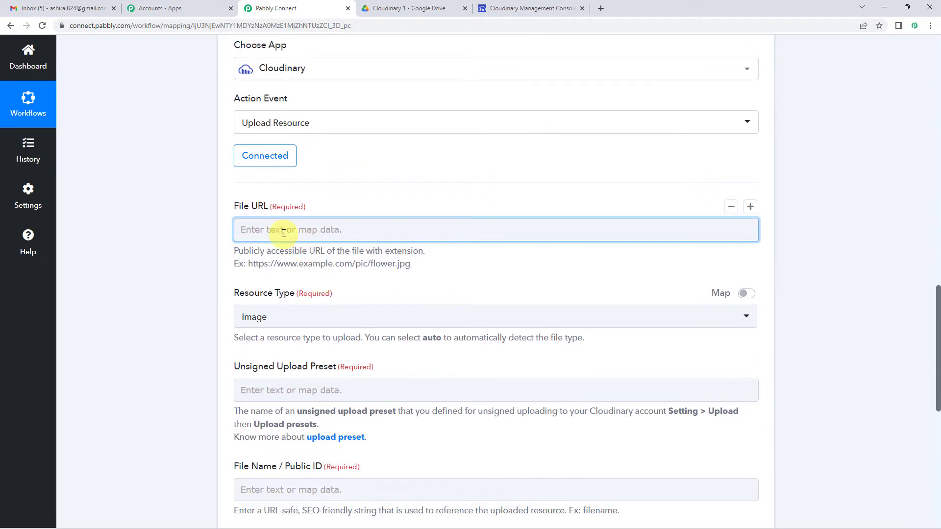
{"action": "left_click", "coordinate": [283, 231]}
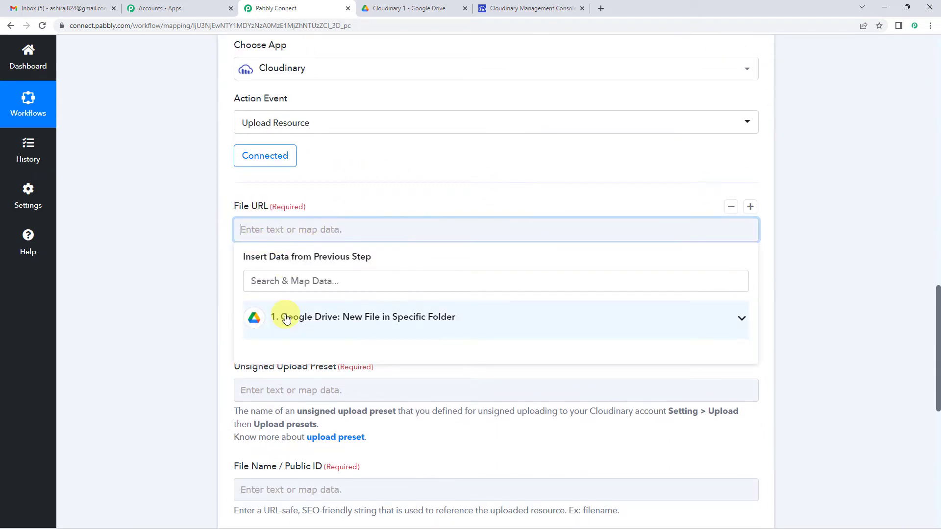
{"action": "left_click", "coordinate": [287, 317]}
{"action": "scroll", "coordinate": [284, 283], "scroll_direction": "down", "scroll_amount": 2}
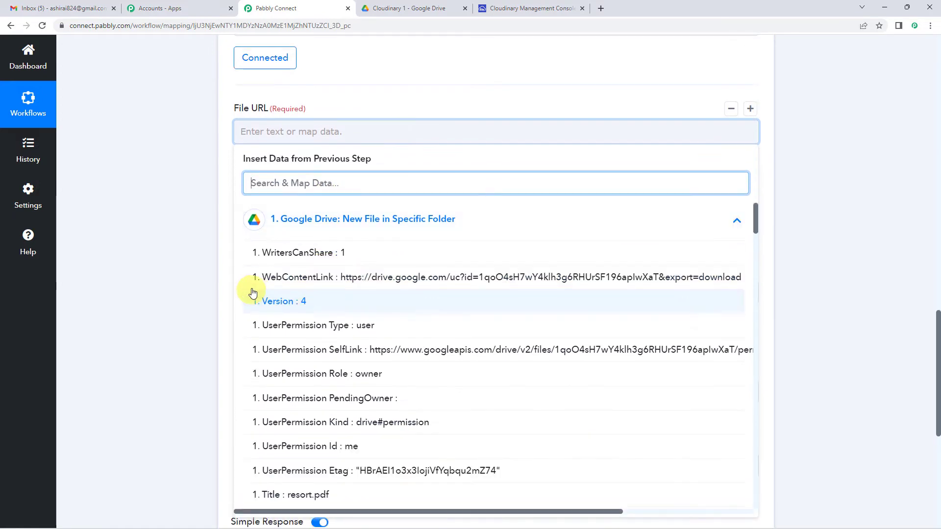
{"action": "left_click", "coordinate": [349, 278]}
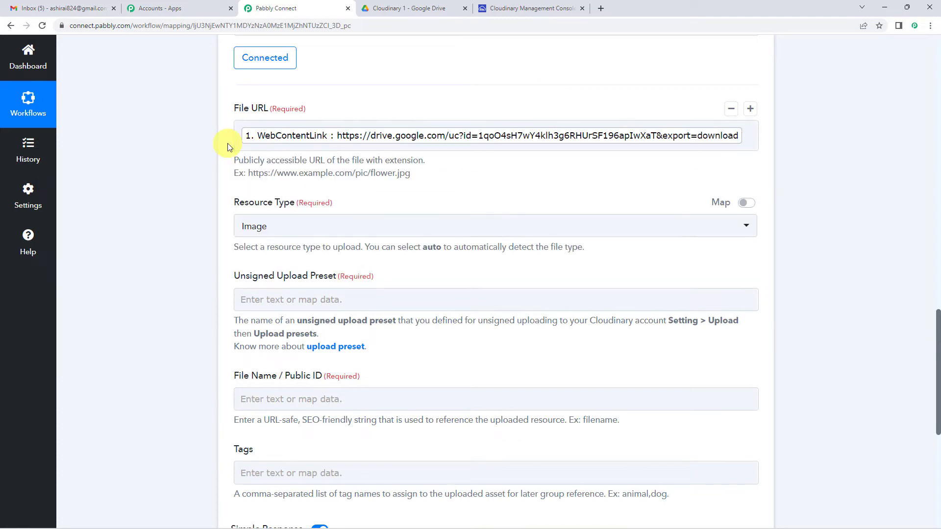
{"action": "scroll", "coordinate": [227, 143], "scroll_direction": "down", "scroll_amount": 2}
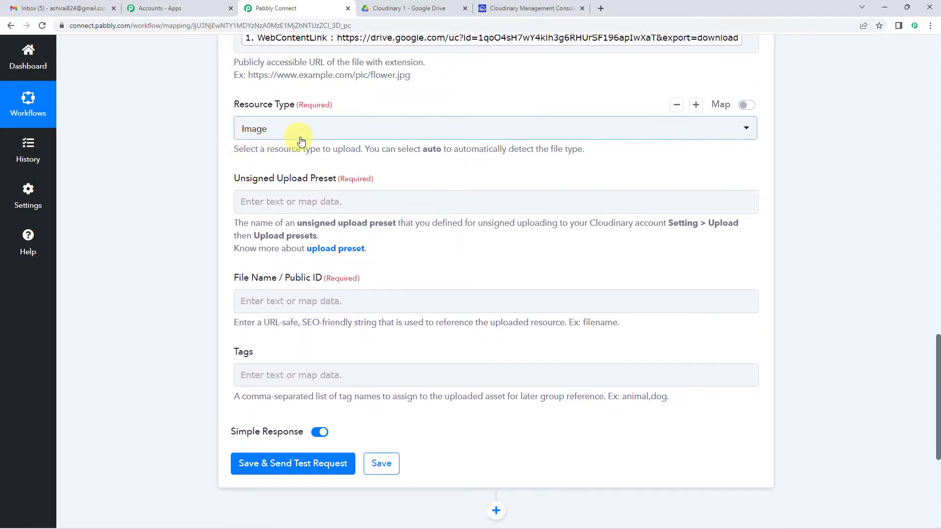
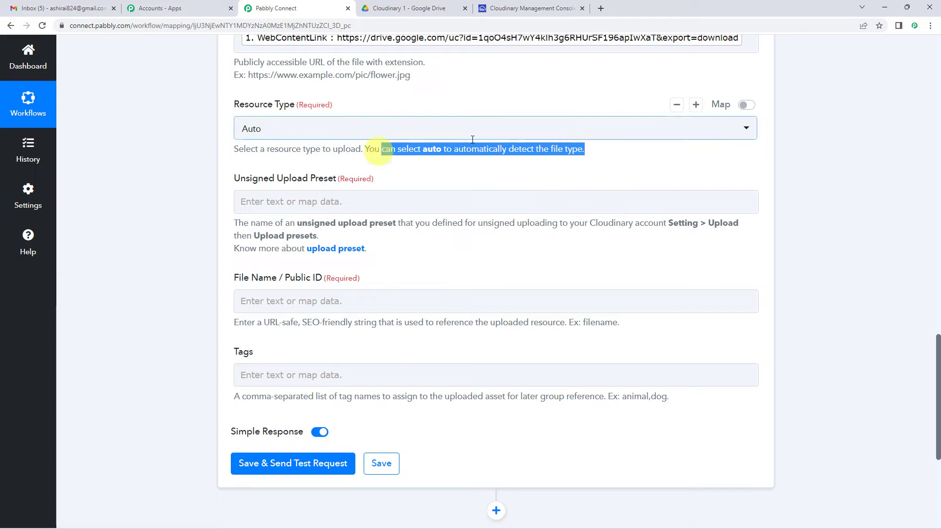
- Read the Unsigned Upload Preset help text, then switch to the Cloudinary management console
{"action": "left_click", "coordinate": [463, 155]}
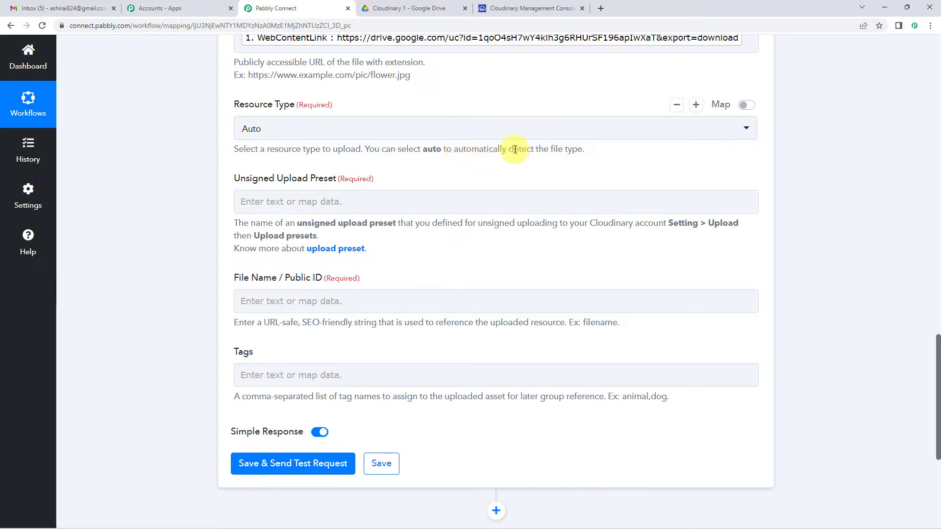
{"action": "left_click_drag", "start_coordinate": [508, 150], "coordinate": [595, 151]}
{"action": "left_click", "coordinate": [475, 170]}
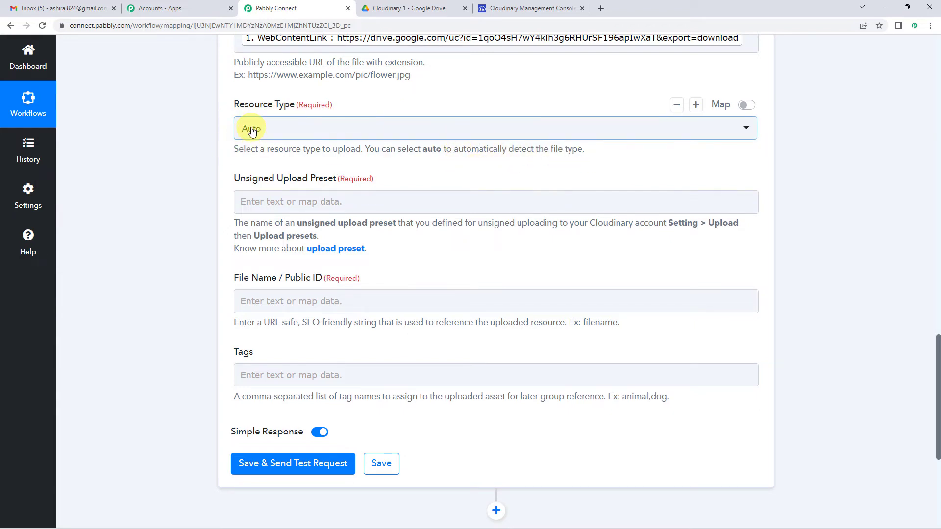
{"action": "scroll", "coordinate": [267, 137], "scroll_direction": "down", "scroll_amount": 1}
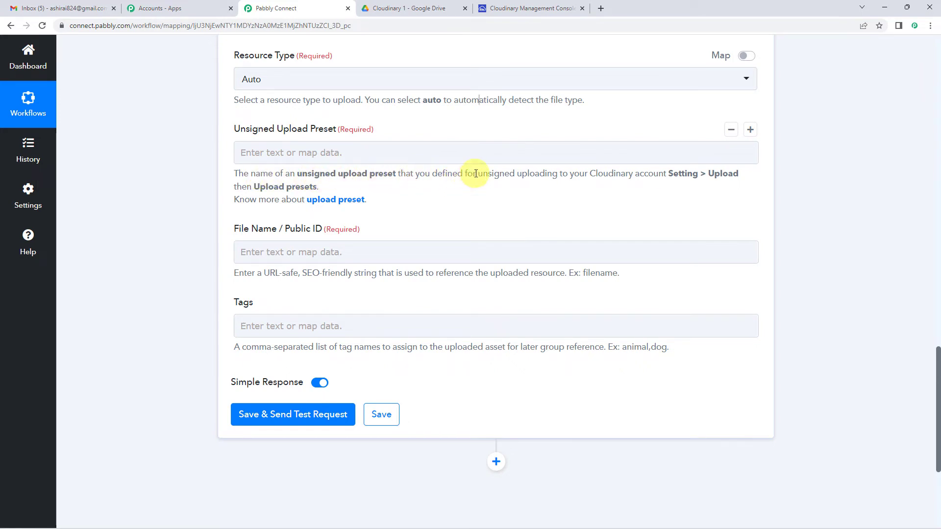
{"action": "left_click_drag", "start_coordinate": [476, 174], "coordinate": [675, 173]}
{"action": "left_click", "coordinate": [678, 190]}
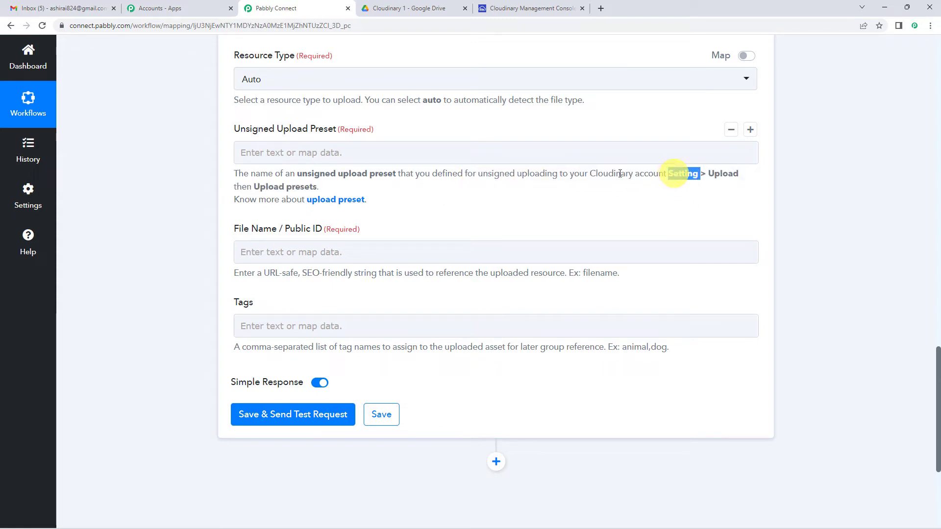
{"action": "left_click_drag", "start_coordinate": [265, 187], "coordinate": [354, 187]}
{"action": "left_click", "coordinate": [357, 186]}
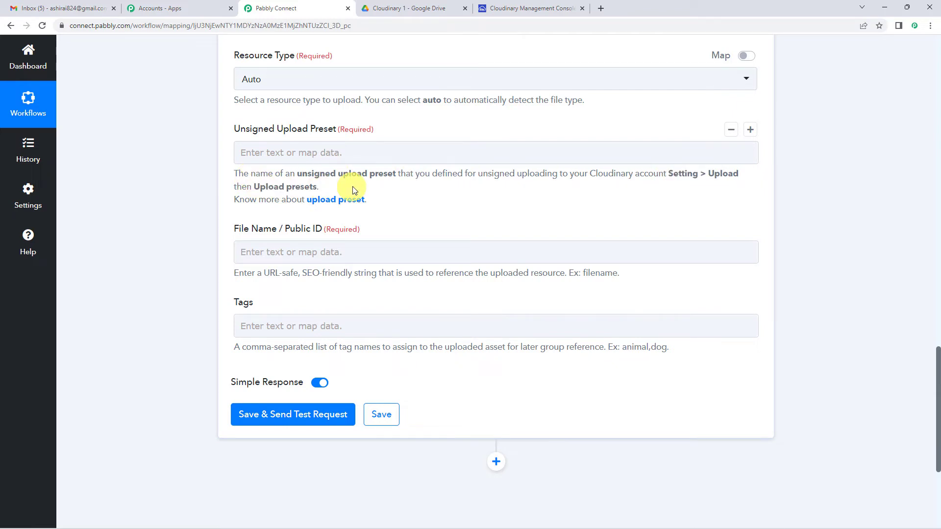
{"action": "left_click", "coordinate": [491, 6]}
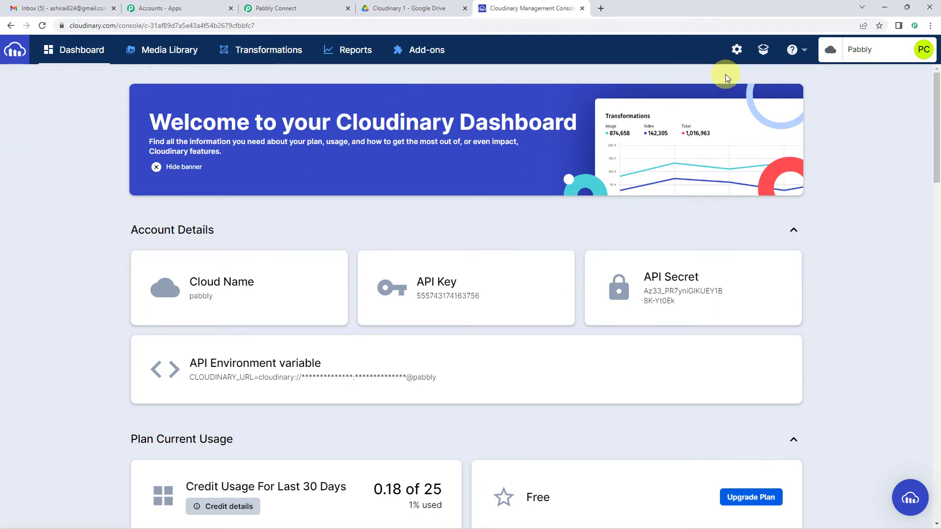
- Open Cloudinary's Upload settings and scroll to the Upload presets list
{"action": "left_click", "coordinate": [736, 51]}
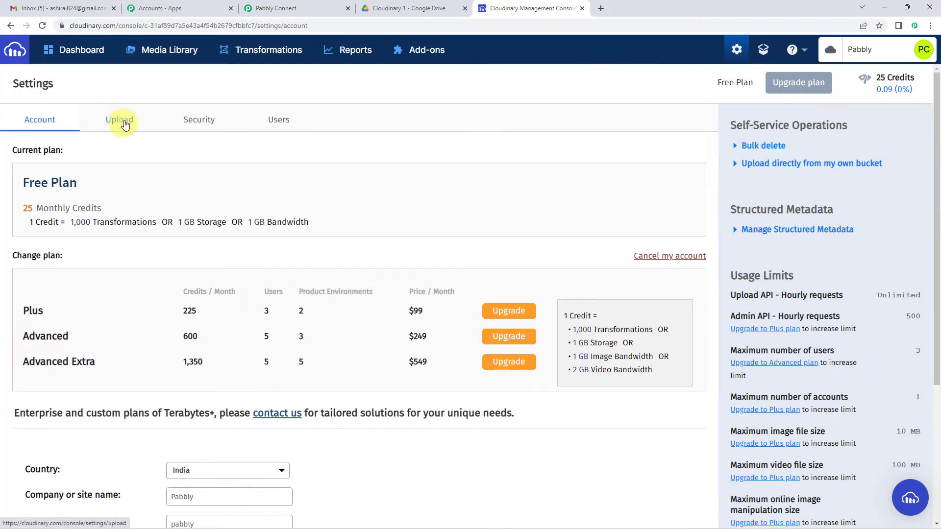
{"action": "left_click", "coordinate": [126, 122]}
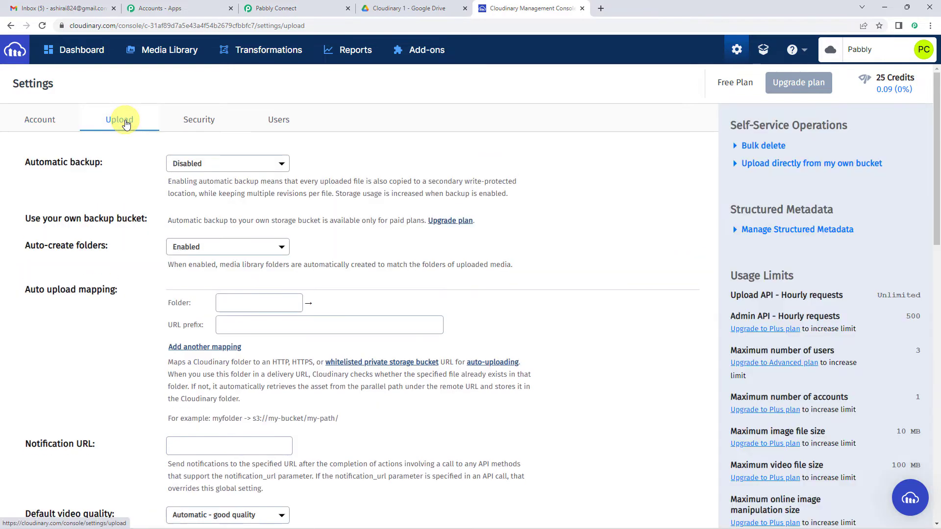
{"action": "scroll", "coordinate": [165, 242], "scroll_direction": "down", "scroll_amount": 10}
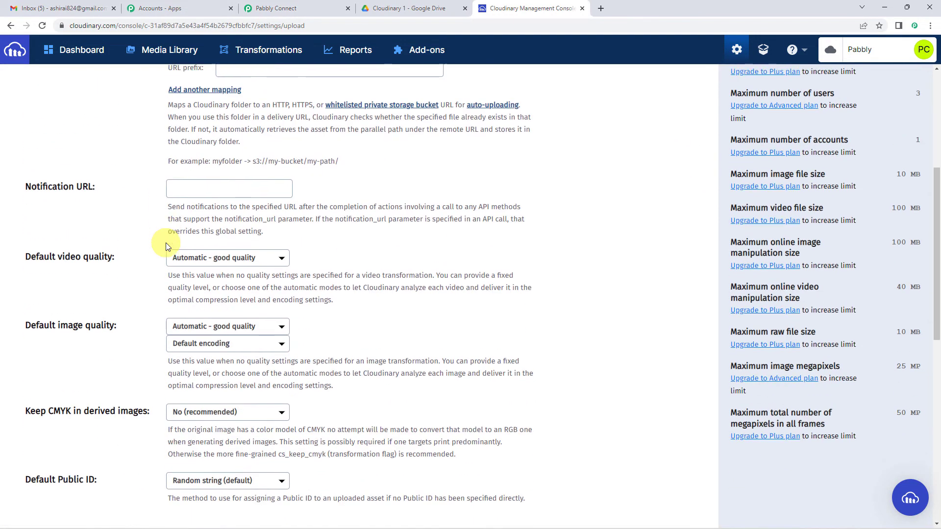
{"action": "scroll", "coordinate": [166, 246], "scroll_direction": "down", "scroll_amount": 3}
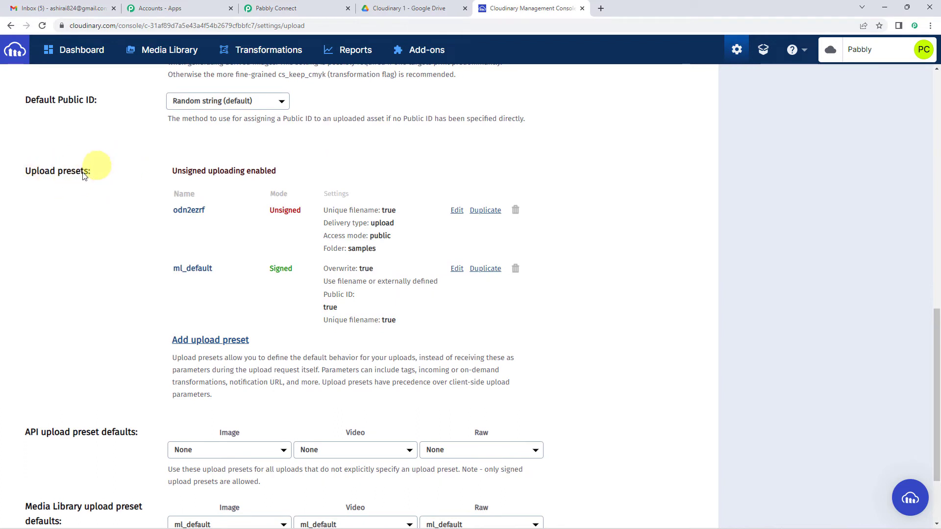
- Recheck the Pabbly form's note that an unsigned upload preset is required
{"action": "left_click", "coordinate": [272, 7]}
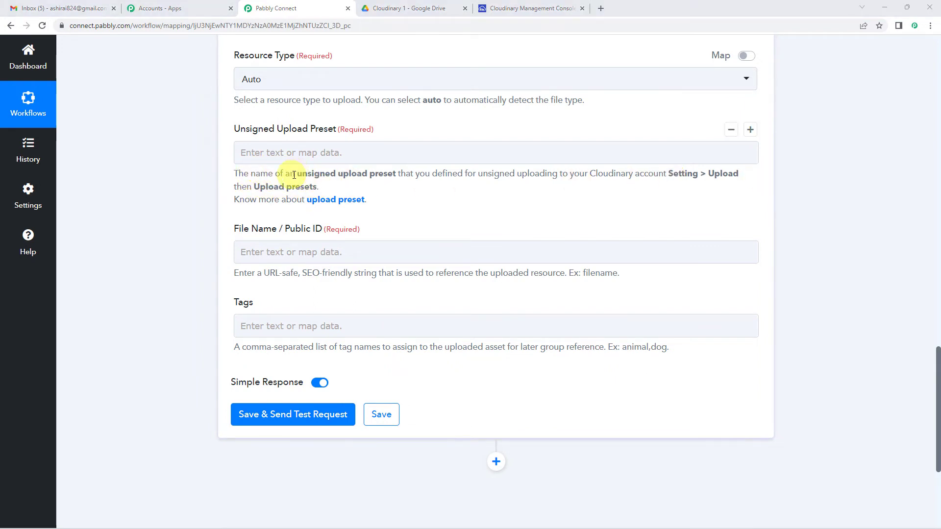
{"action": "left_click_drag", "start_coordinate": [294, 175], "coordinate": [399, 177]}
{"action": "left_click", "coordinate": [403, 196]}
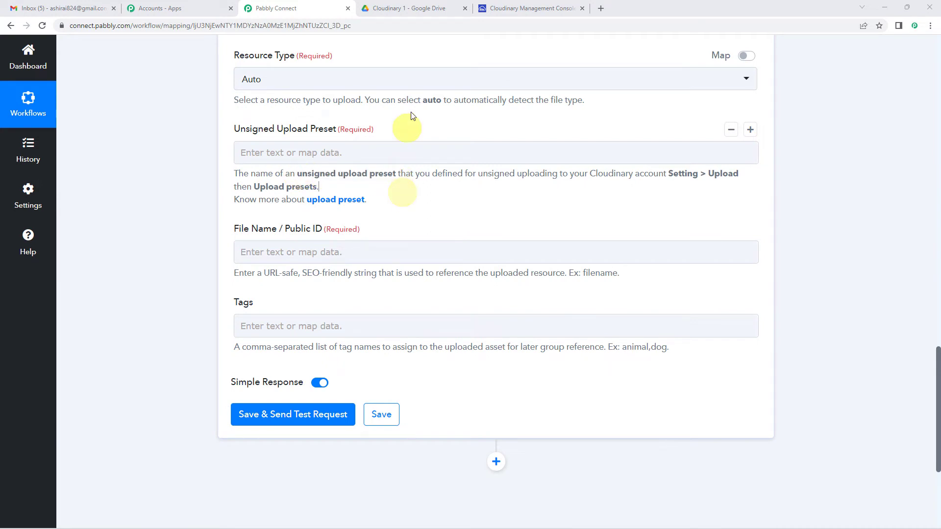
- Open the unsigned preset odn2ezrf, copy its name, and return to Pabbly Connect
{"action": "left_click", "coordinate": [520, 9]}
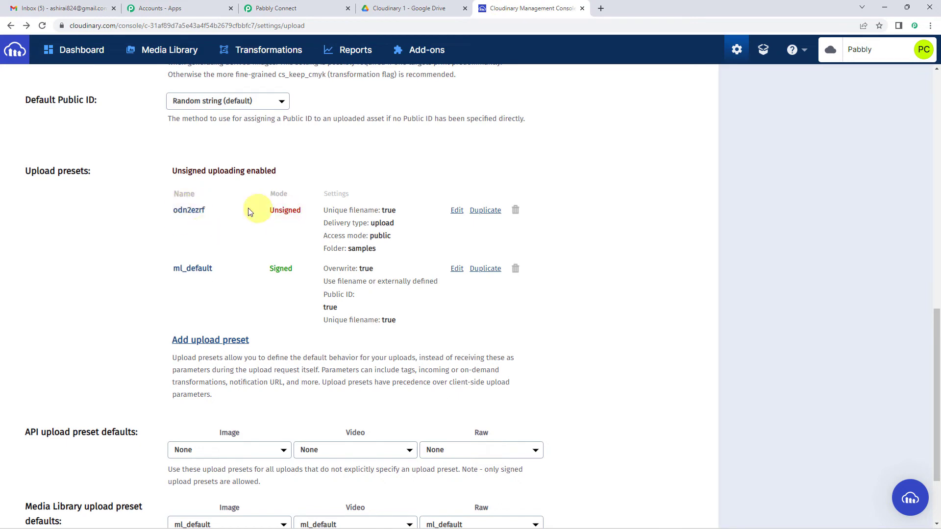
{"action": "left_click", "coordinate": [190, 211]}
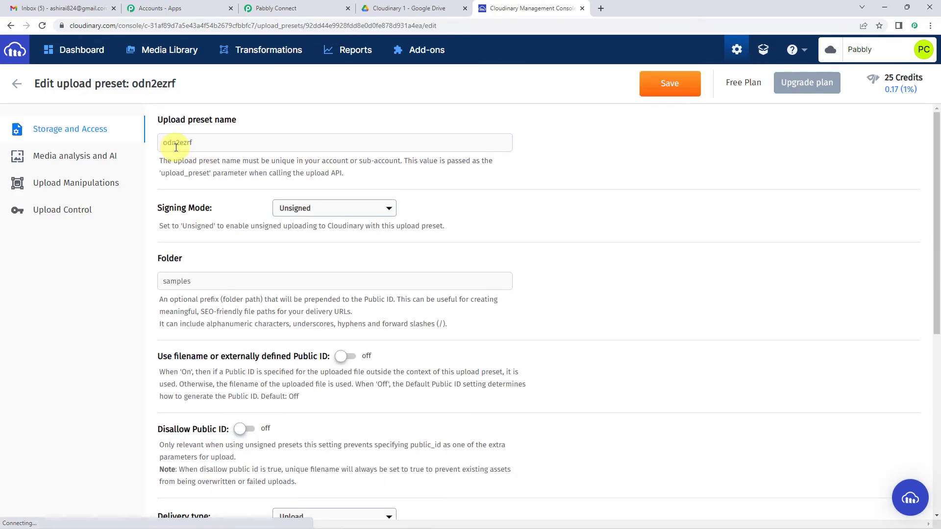
{"action": "double_click", "coordinate": [185, 142]}
{"action": "key", "text": "ctrl+c"}
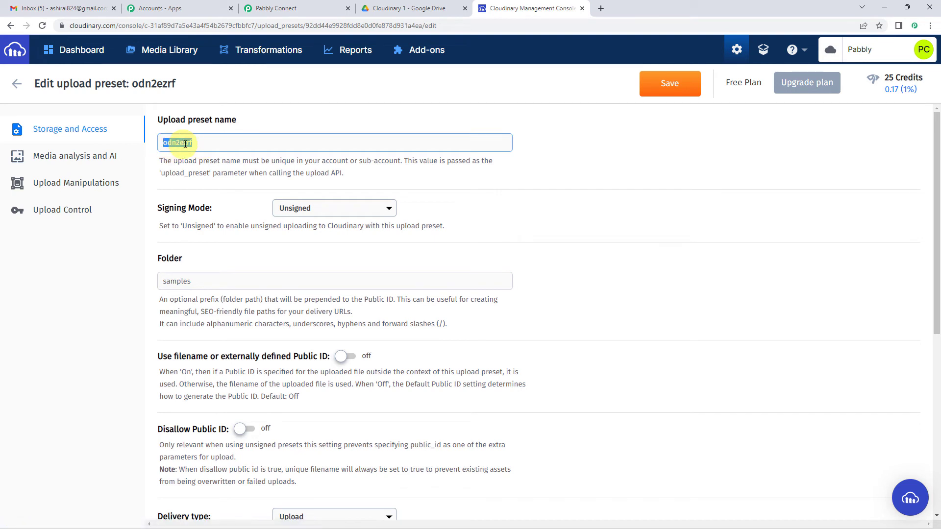
{"action": "left_click", "coordinate": [250, 7]}
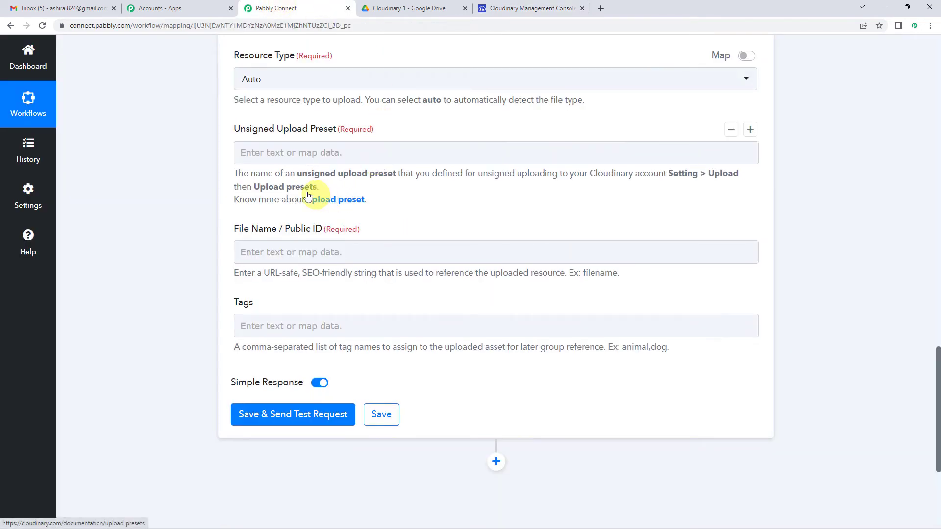
- Paste odn2ezrf into the Unsigned Upload Preset field
{"action": "left_click", "coordinate": [273, 152]}
{"action": "key", "text": "ctrl+v"}
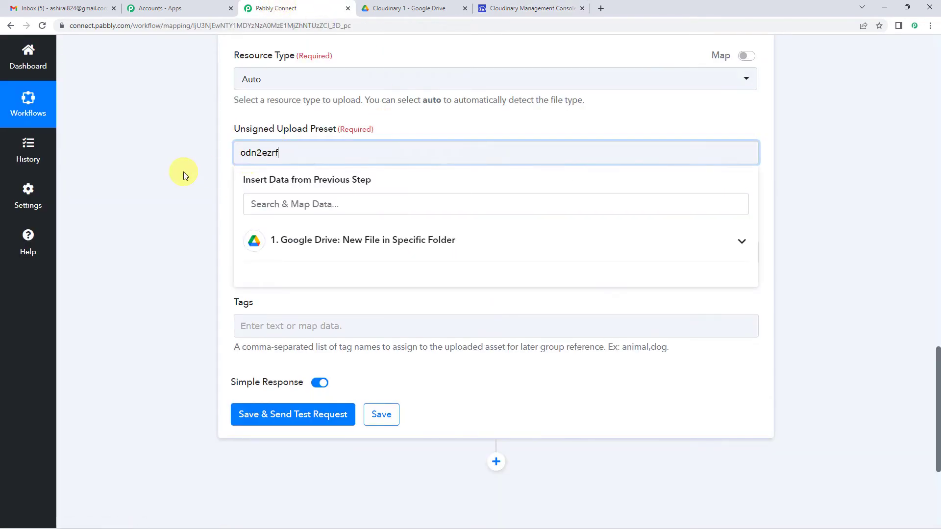
{"action": "left_click", "coordinate": [185, 175]}
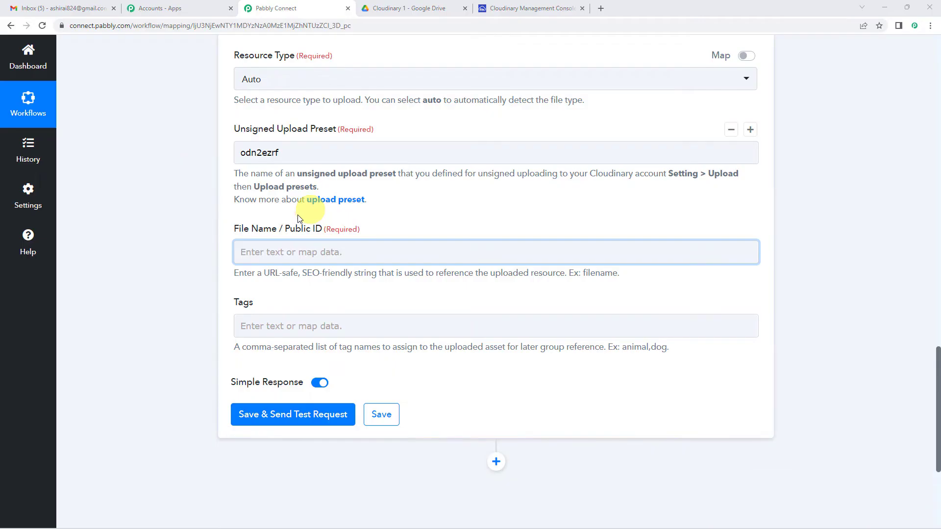
- Map the Google Drive OriginalFilename, resort.pdf, into File Name / Public ID
{"action": "left_click", "coordinate": [272, 245]}
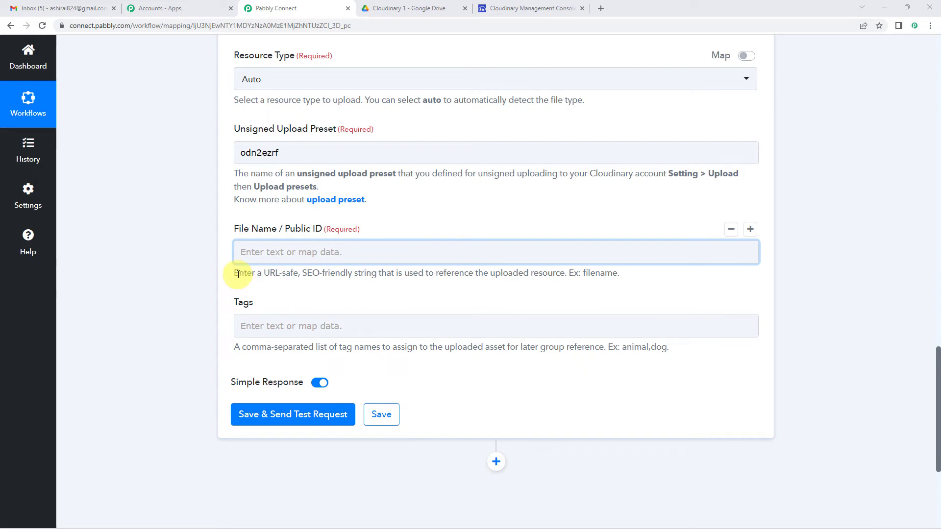
{"action": "left_click_drag", "start_coordinate": [236, 273], "coordinate": [645, 275]}
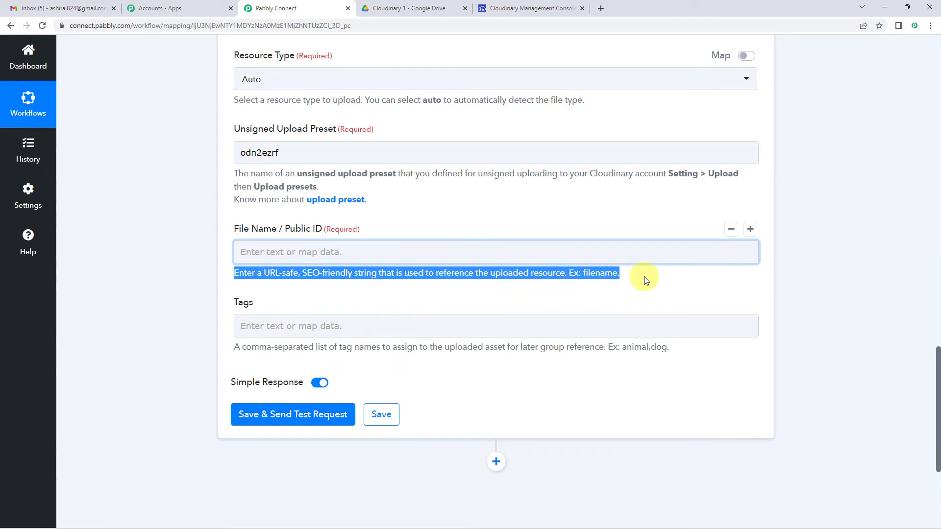
{"action": "left_click", "coordinate": [345, 245]}
{"action": "scroll", "coordinate": [347, 242], "scroll_direction": "down", "scroll_amount": 1}
{"action": "left_click", "coordinate": [273, 256]}
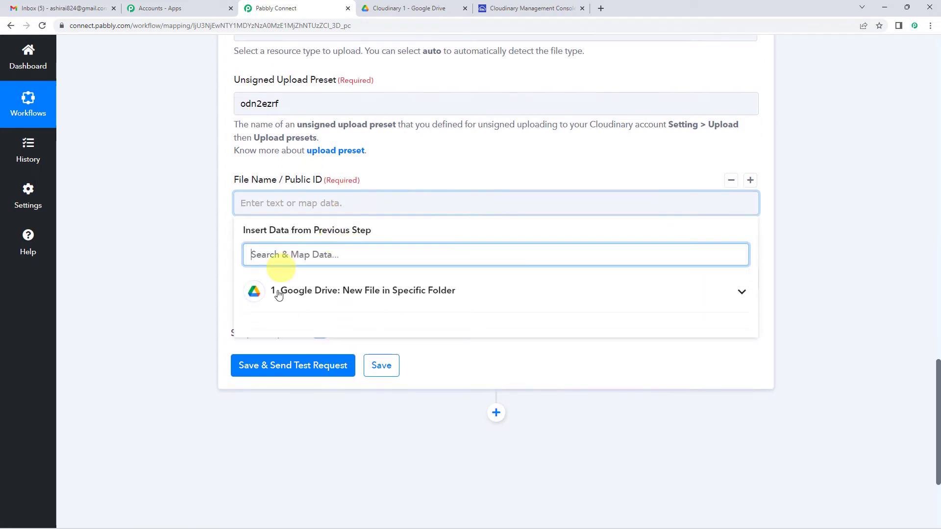
{"action": "left_click", "coordinate": [357, 293]}
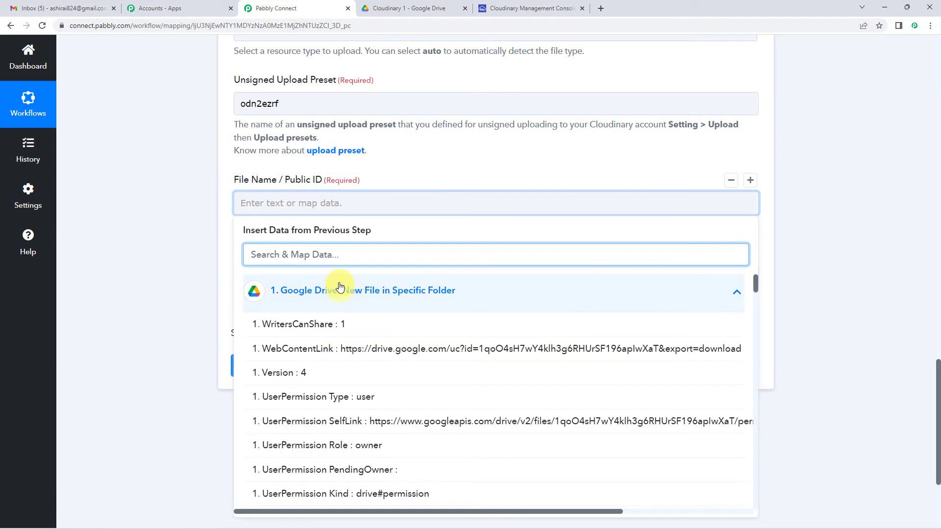
{"action": "type", "text": "filena"}
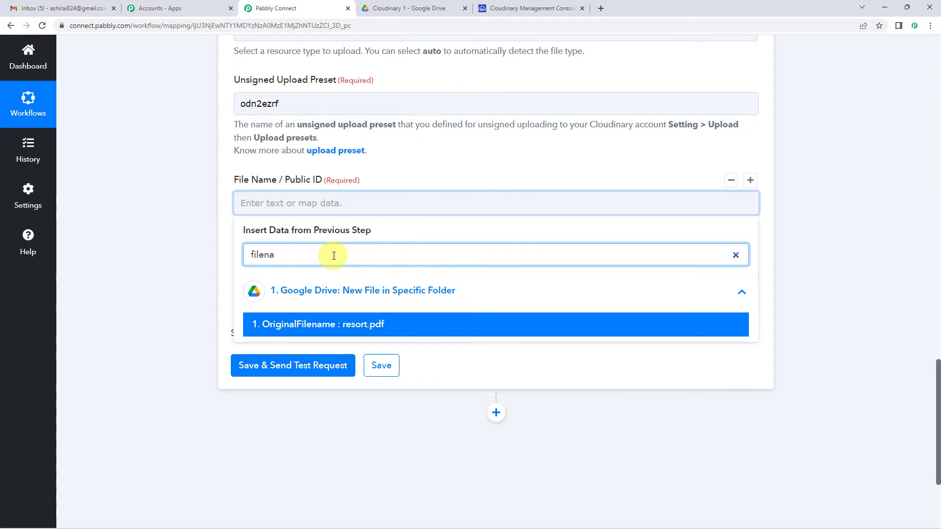
{"action": "left_click", "coordinate": [370, 332]}
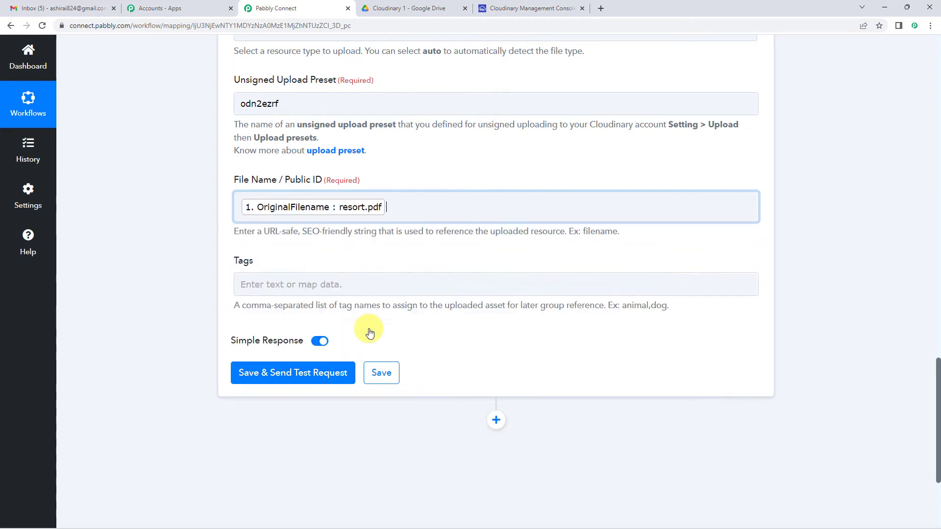
{"action": "left_click", "coordinate": [220, 231]}
- Delete the mapped resort.pdf filename from File Name / Public ID
{"action": "scroll", "coordinate": [221, 231], "scroll_direction": "up", "scroll_amount": 2}
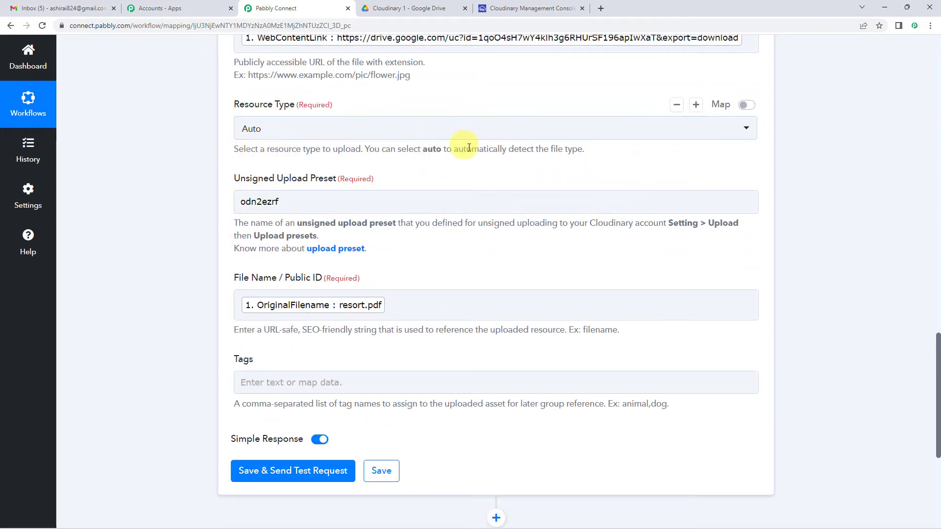
{"action": "scroll", "coordinate": [441, 218], "scroll_direction": "down", "scroll_amount": 1}
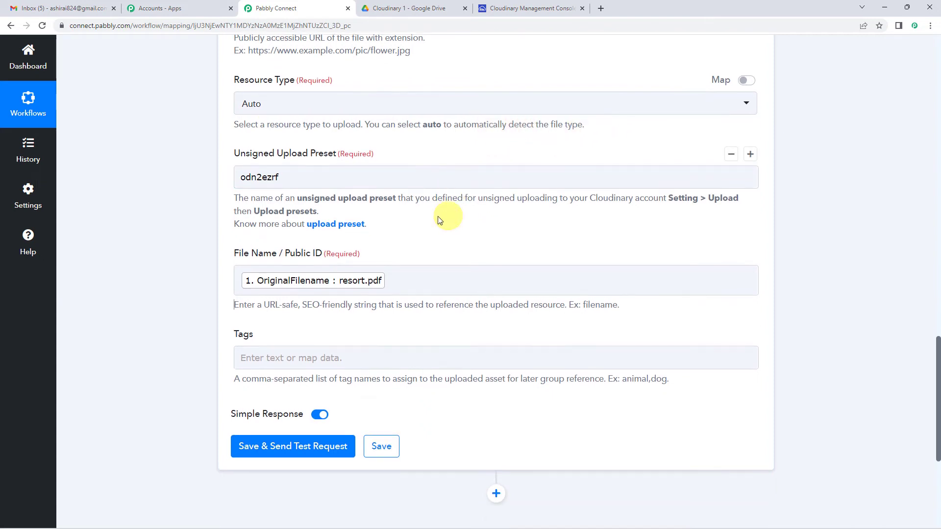
{"action": "left_click", "coordinate": [363, 260]}
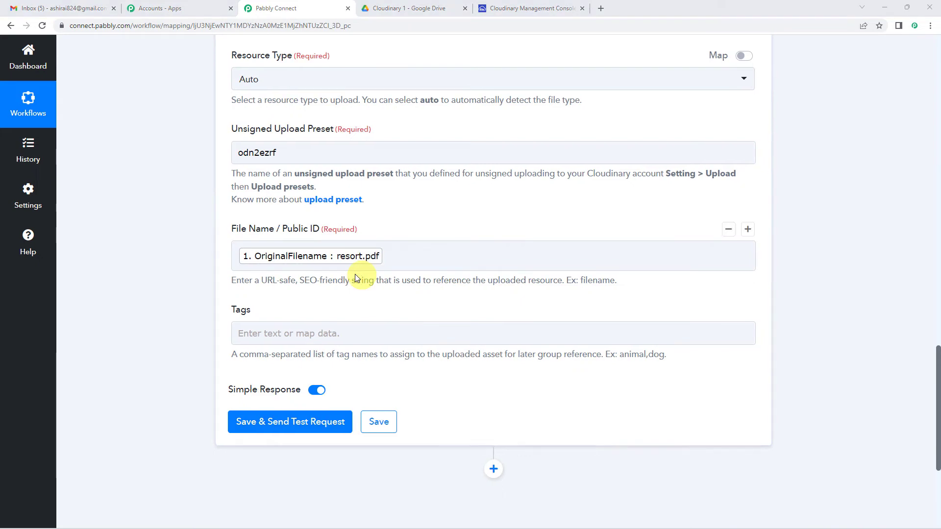
{"action": "left_click", "coordinate": [385, 255]}
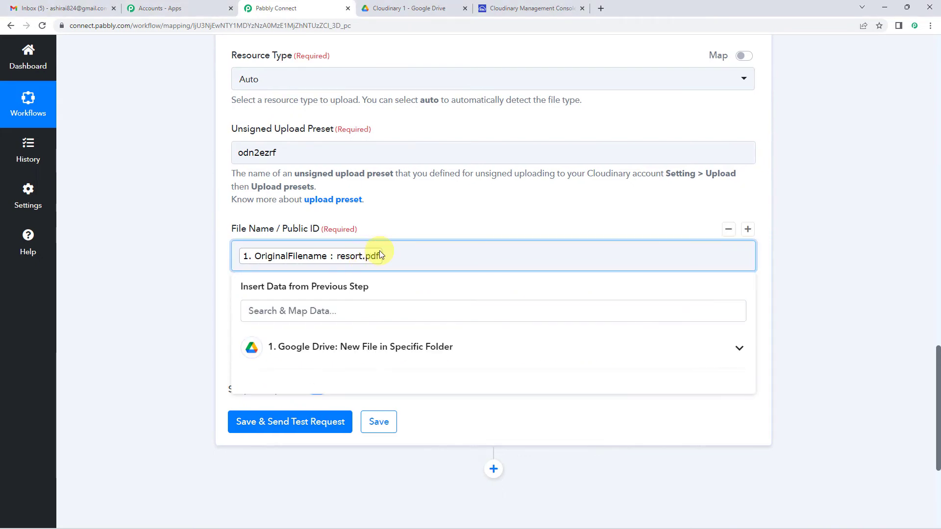
{"action": "key", "text": "BackSpace"}
- Add a Text Formatter by Pabbly step after the Google Drive trigger
{"action": "left_click", "coordinate": [182, 300]}
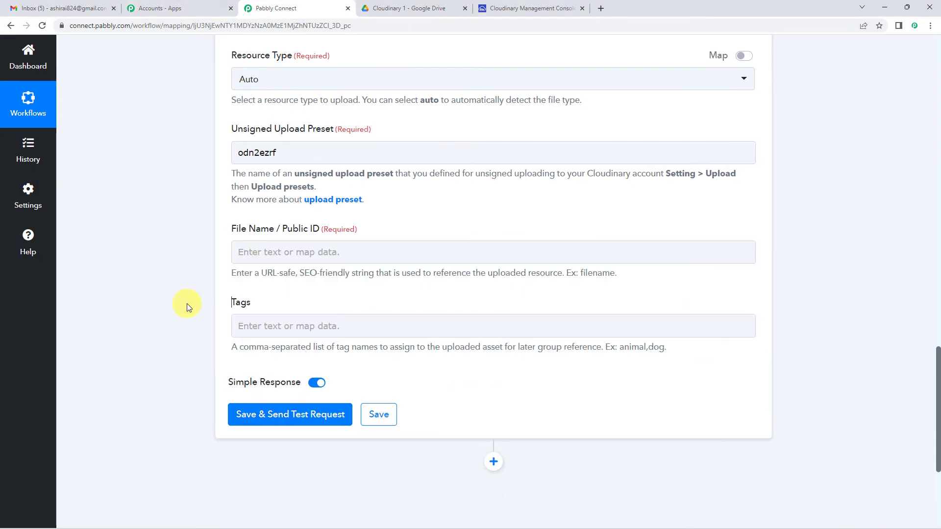
{"action": "scroll", "coordinate": [186, 304], "scroll_direction": "up", "scroll_amount": 5}
{"action": "scroll", "coordinate": [186, 306], "scroll_direction": "up", "scroll_amount": 5}
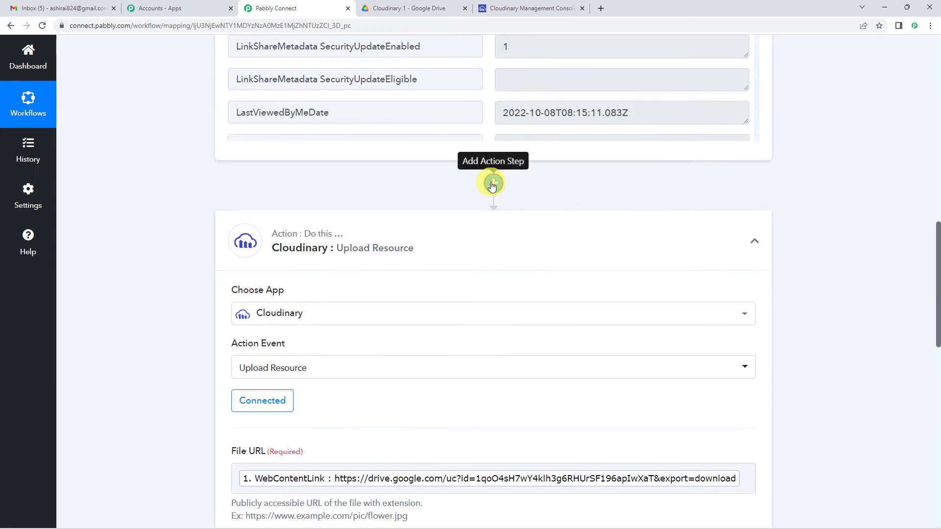
{"action": "left_click", "coordinate": [491, 184]}
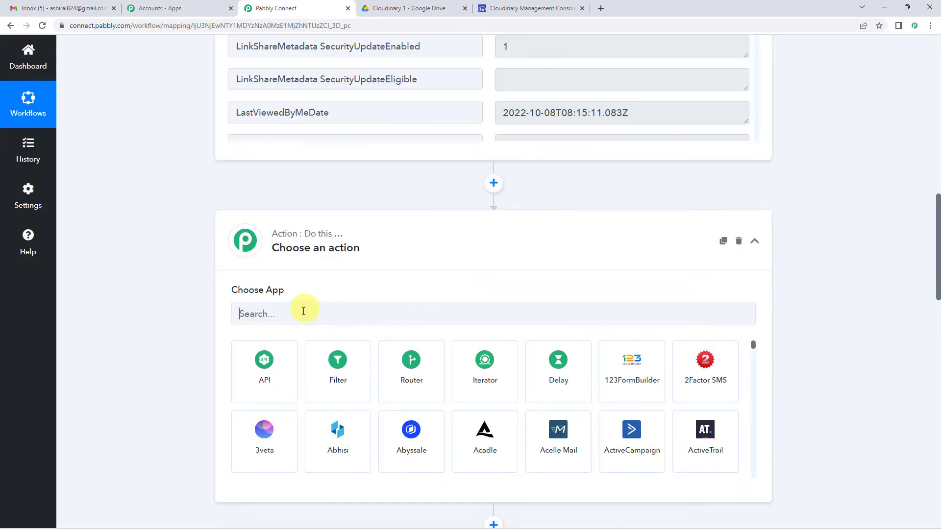
{"action": "left_click", "coordinate": [302, 311]}
{"action": "type", "text": "t"}
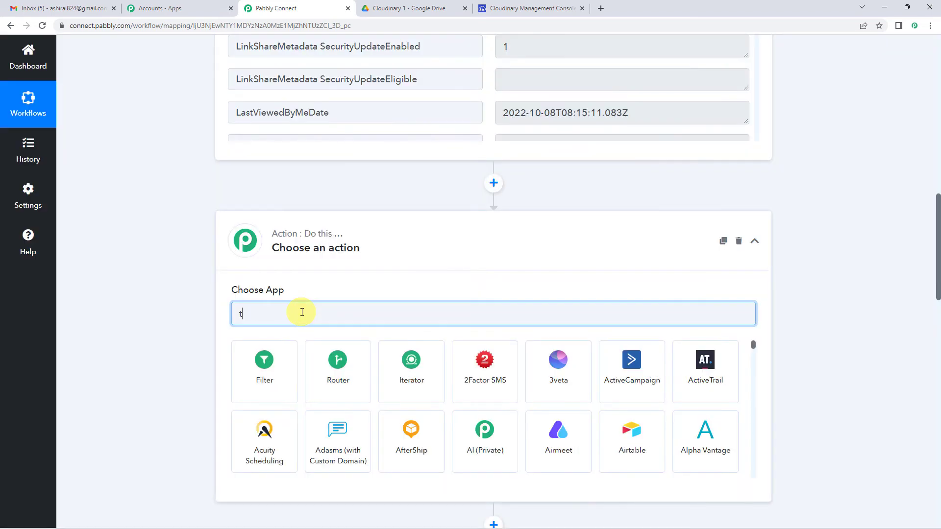
{"action": "type", "text": "ext f"}
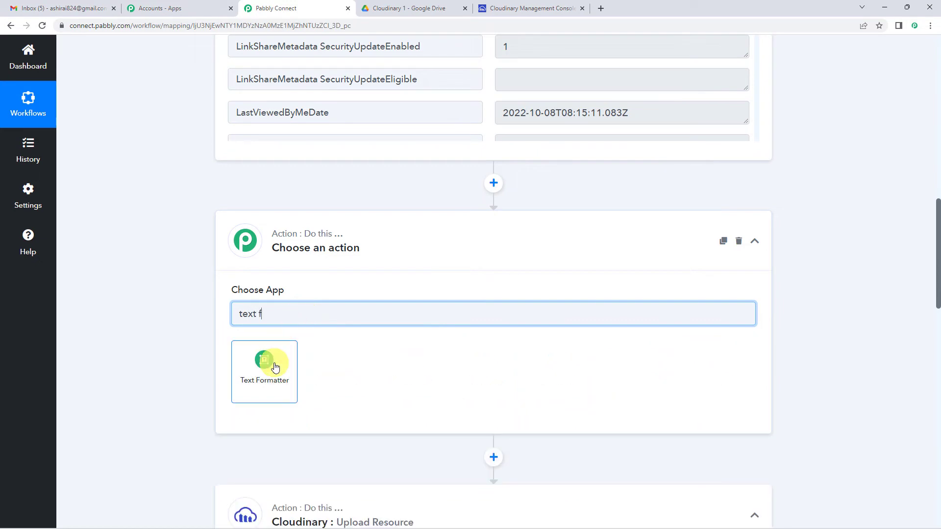
{"action": "left_click", "coordinate": [270, 362]}
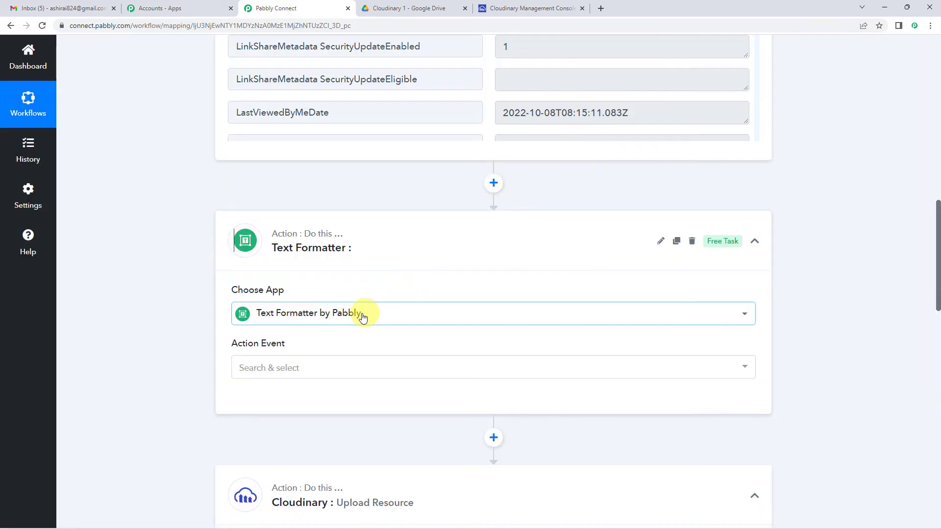
- Set the Text Formatter's Action Event to Split Text
{"action": "scroll", "coordinate": [294, 285], "scroll_direction": "down", "scroll_amount": 2}
{"action": "left_click", "coordinate": [278, 270]}
{"action": "scroll", "coordinate": [279, 268], "scroll_direction": "down", "scroll_amount": 2}
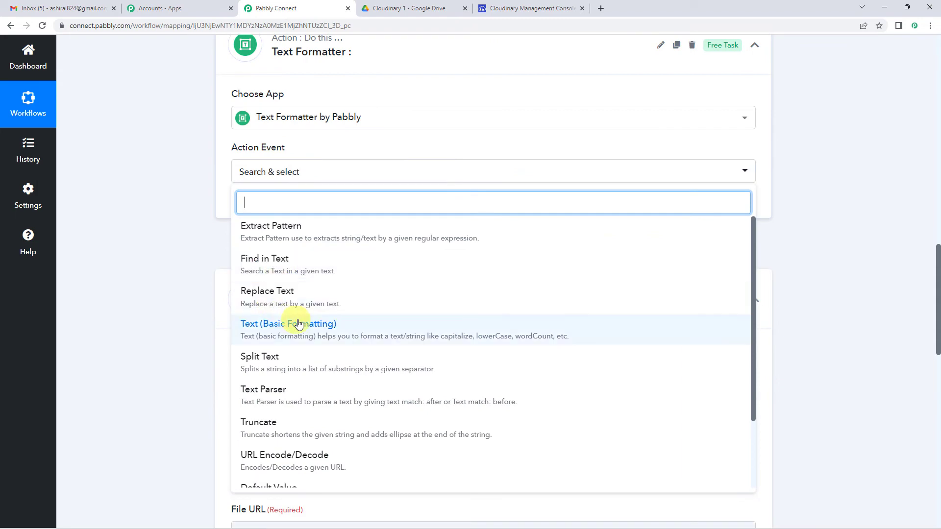
{"action": "left_click", "coordinate": [272, 367]}
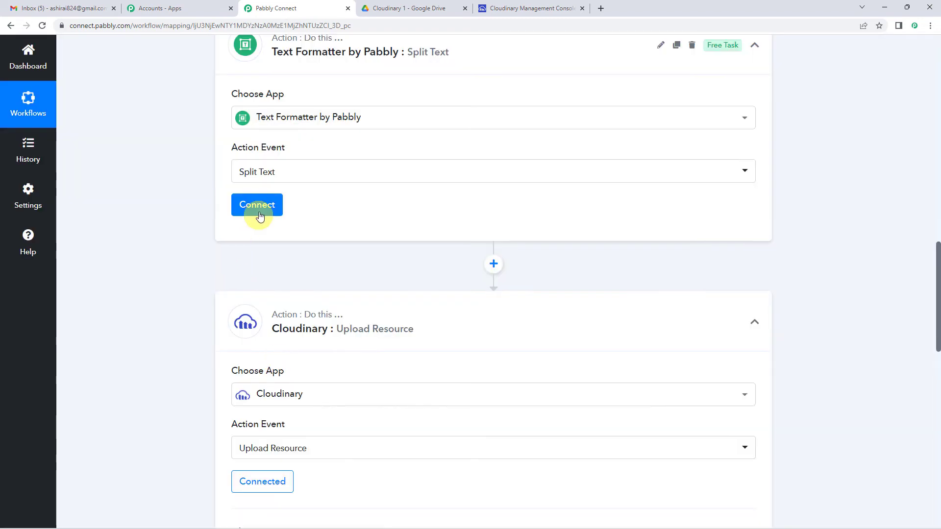
- Connect the Split Text step and map Drive's OriginalFilename, resort.pdf, into Text to Split
{"action": "left_click", "coordinate": [260, 208]}
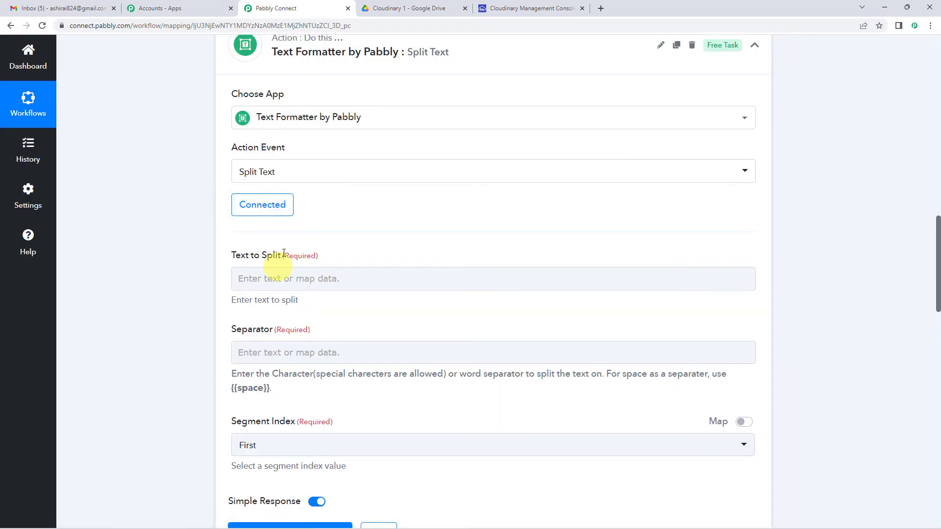
{"action": "scroll", "coordinate": [267, 230], "scroll_direction": "down", "scroll_amount": 2}
{"action": "left_click", "coordinate": [269, 181]}
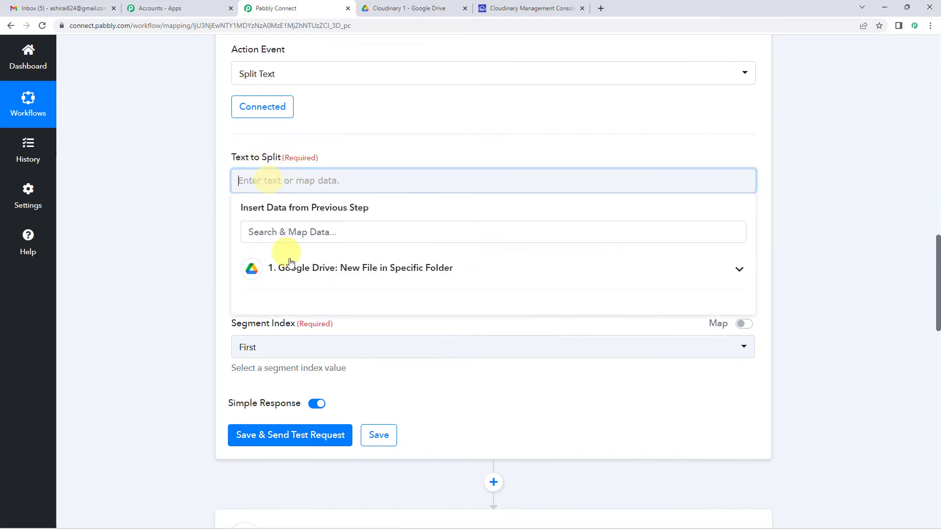
{"action": "left_click", "coordinate": [321, 283]}
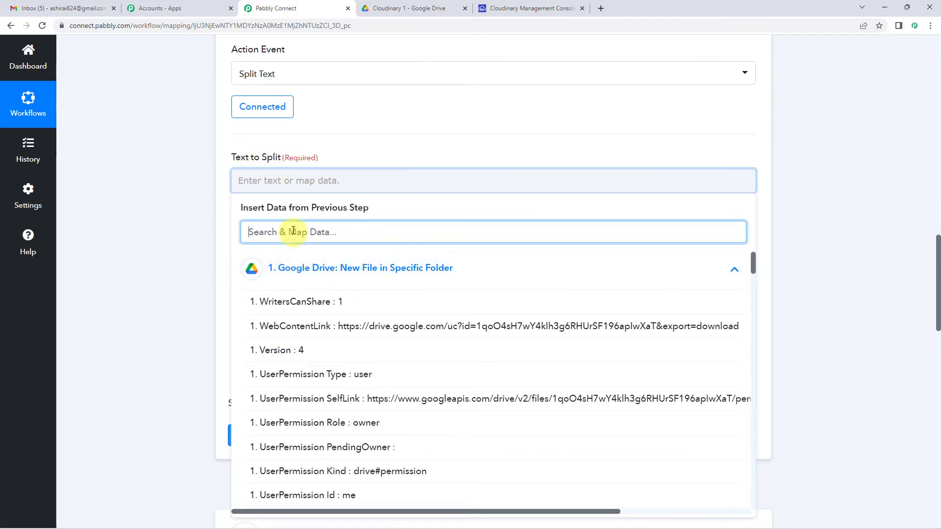
{"action": "type", "text": "filena"}
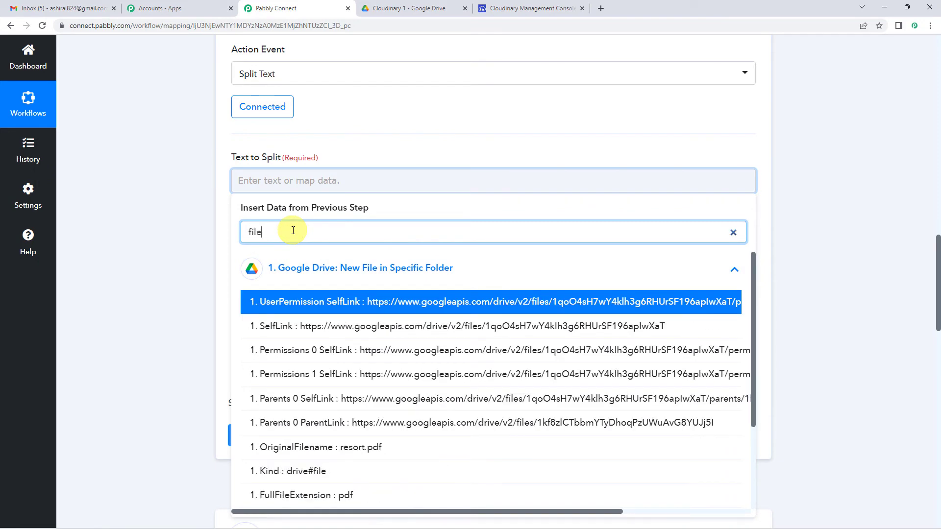
{"action": "left_click", "coordinate": [310, 300]}
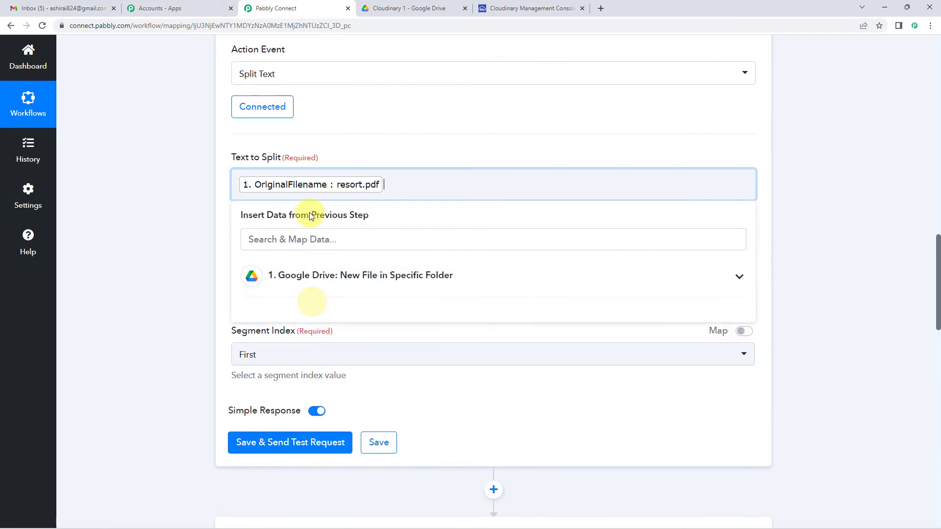
{"action": "left_click", "coordinate": [222, 225]}
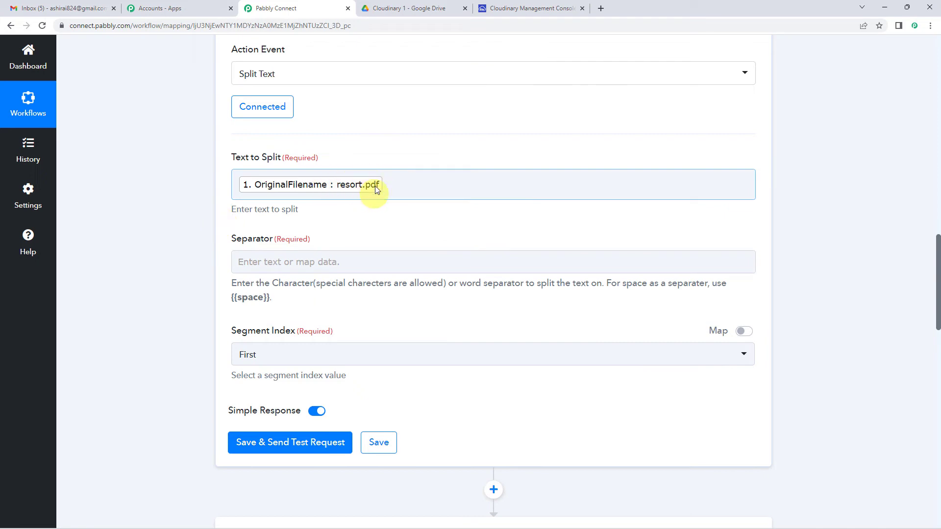
- Set the Split Text separator to '.' and Segment Index to First
{"action": "left_click", "coordinate": [281, 262]}
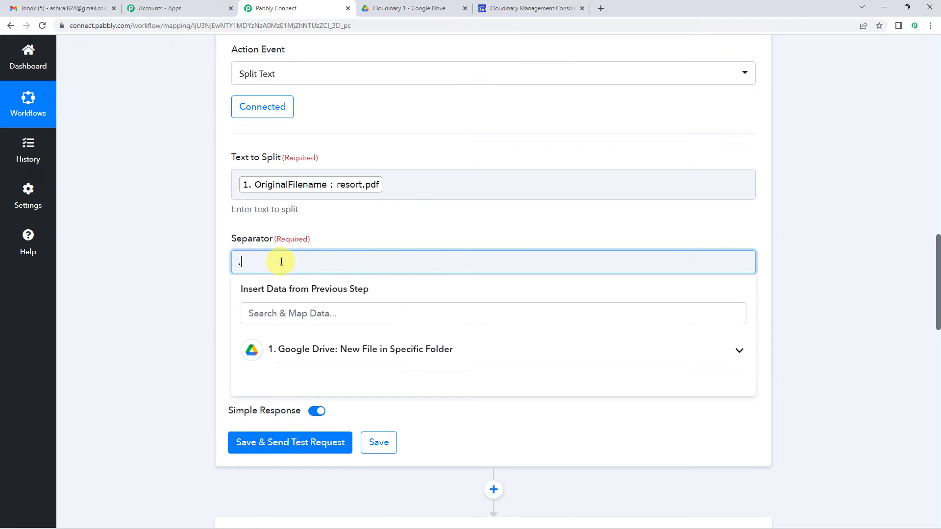
{"action": "left_click", "coordinate": [383, 218]}
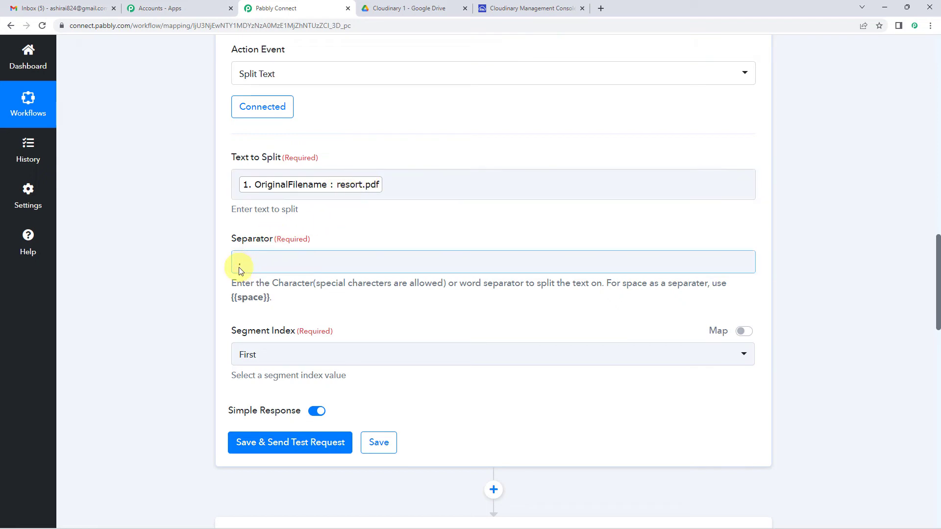
{"action": "scroll", "coordinate": [343, 314], "scroll_direction": "down", "scroll_amount": 2}
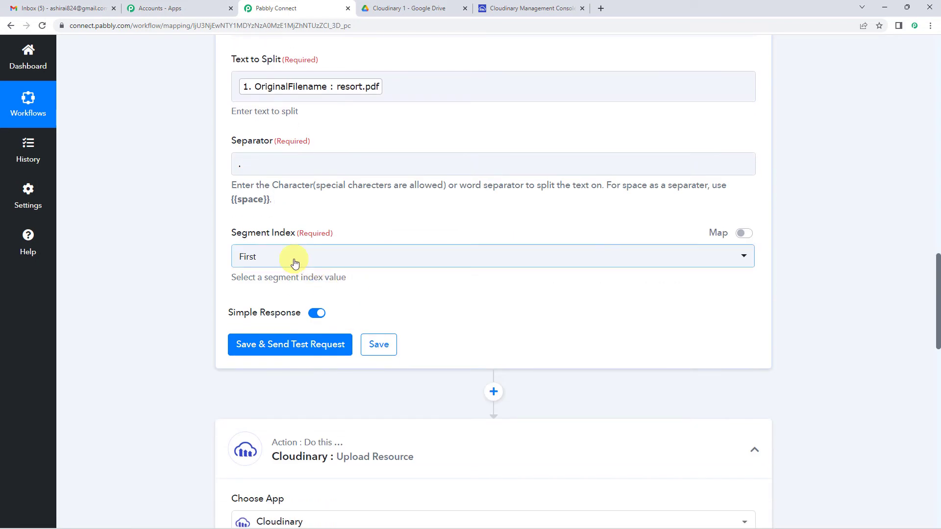
{"action": "left_click", "coordinate": [294, 263]}
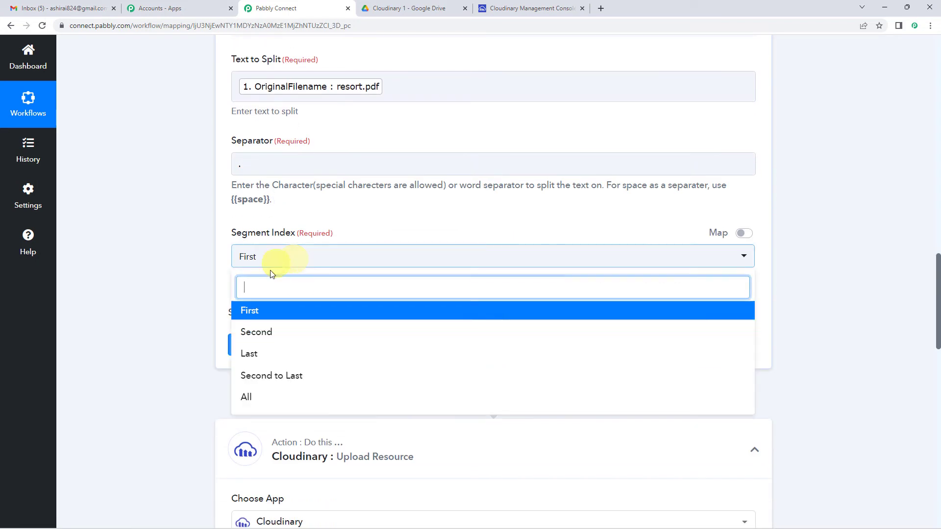
{"action": "left_click", "coordinate": [256, 312]}
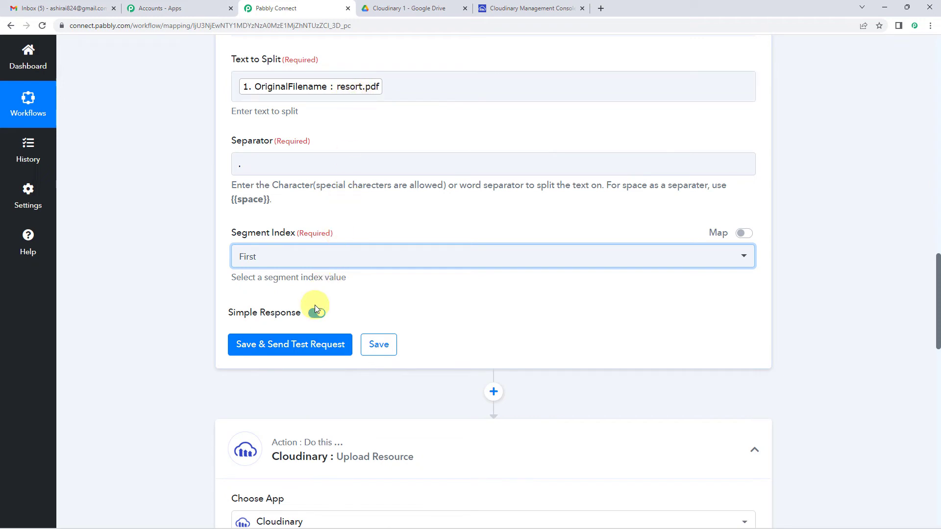
{"action": "scroll", "coordinate": [310, 304], "scroll_direction": "down", "scroll_amount": 3}
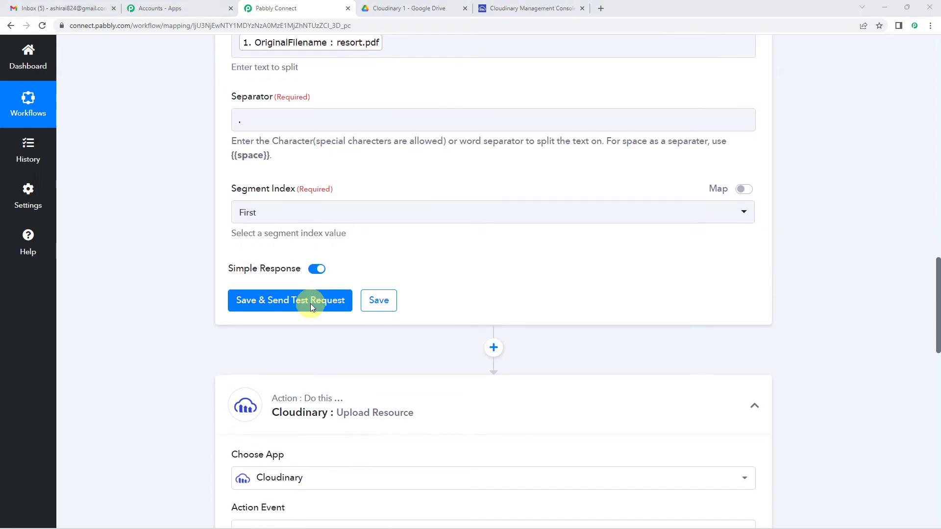
{"action": "scroll", "coordinate": [310, 304], "scroll_direction": "up", "scroll_amount": 1}
- Save and test the Split Text step, confirming the Result 'resort'
{"action": "left_click", "coordinate": [300, 255]}
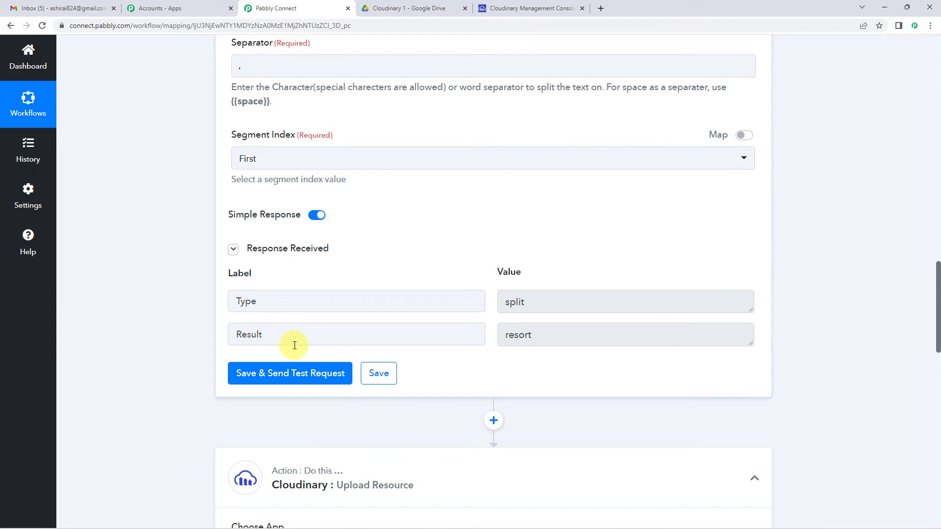
{"action": "double_click", "coordinate": [519, 337]}
{"action": "scroll", "coordinate": [518, 336], "scroll_direction": "up", "scroll_amount": 2}
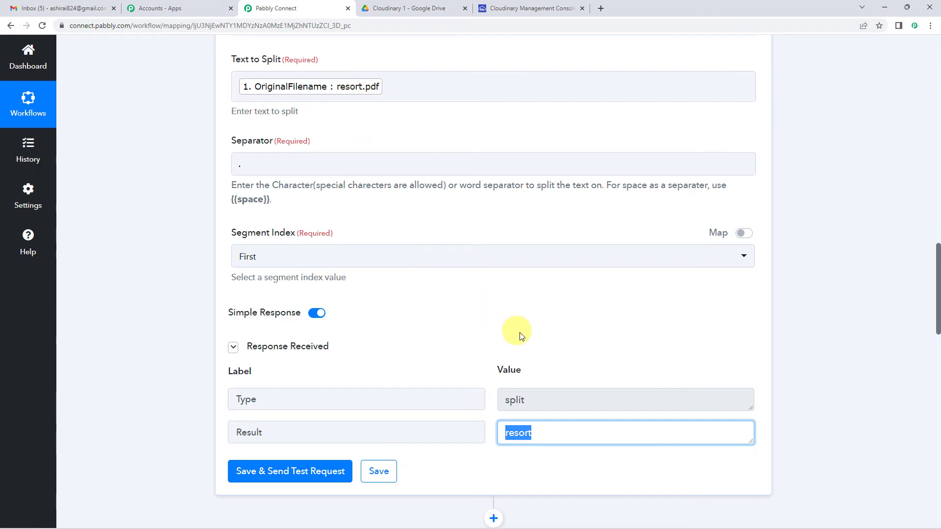
{"action": "scroll", "coordinate": [517, 332], "scroll_direction": "down", "scroll_amount": 2}
{"action": "left_click", "coordinate": [518, 335]}
{"action": "scroll", "coordinate": [390, 247], "scroll_direction": "down", "scroll_amount": 5}
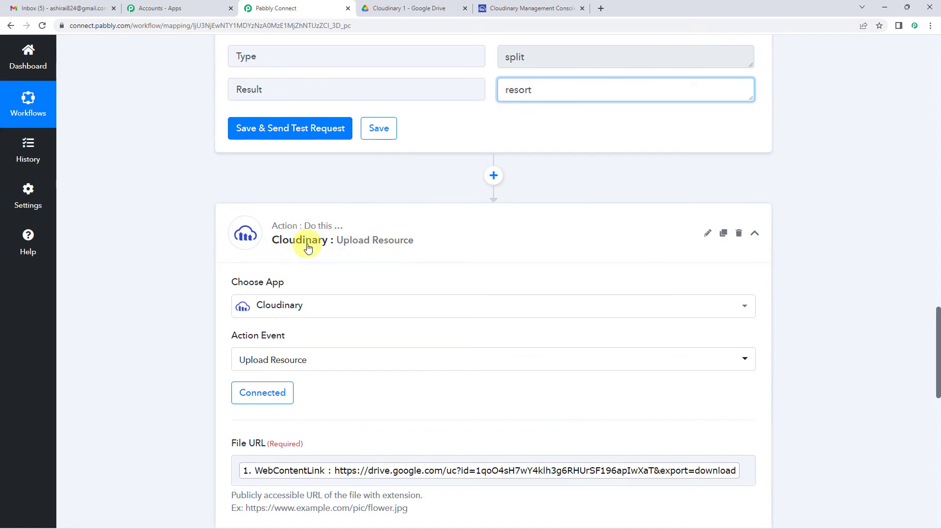
{"action": "scroll", "coordinate": [343, 203], "scroll_direction": "down", "scroll_amount": 3}
{"action": "scroll", "coordinate": [275, 223], "scroll_direction": "down", "scroll_amount": 1}
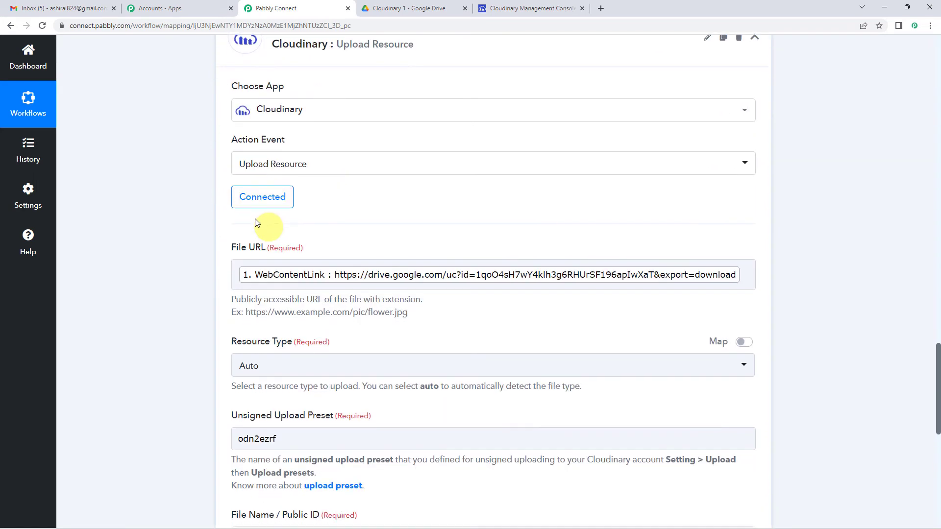
{"action": "scroll", "coordinate": [250, 205], "scroll_direction": "up", "scroll_amount": 11}
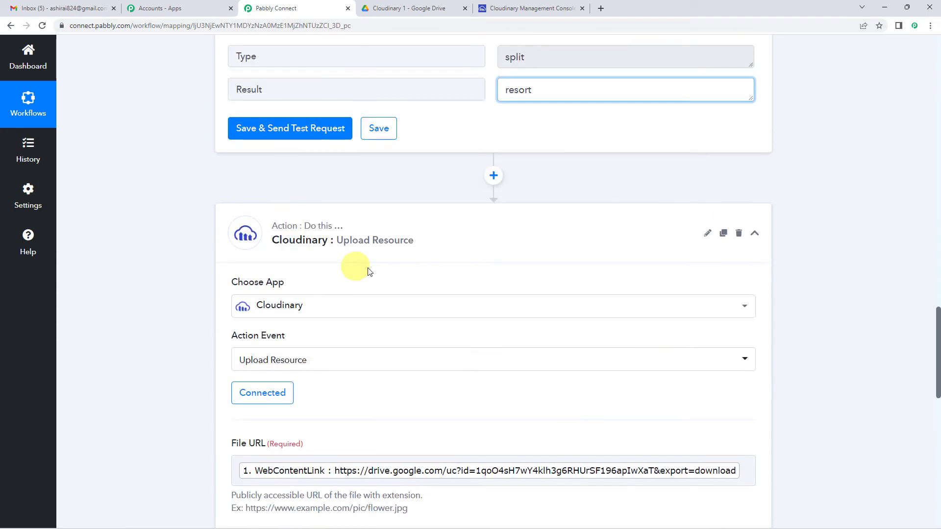
{"action": "scroll", "coordinate": [287, 199], "scroll_direction": "up", "scroll_amount": 3}
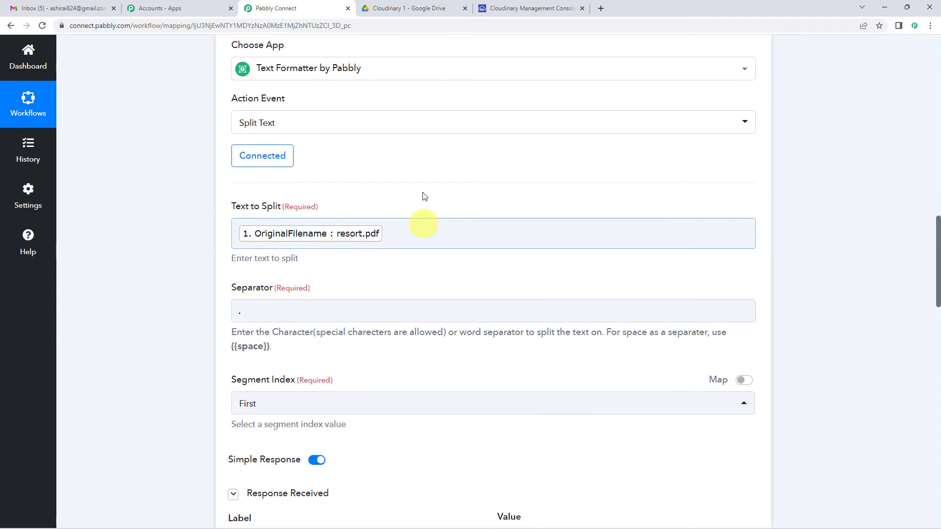
{"action": "scroll", "coordinate": [139, 225], "scroll_direction": "down", "scroll_amount": 7}
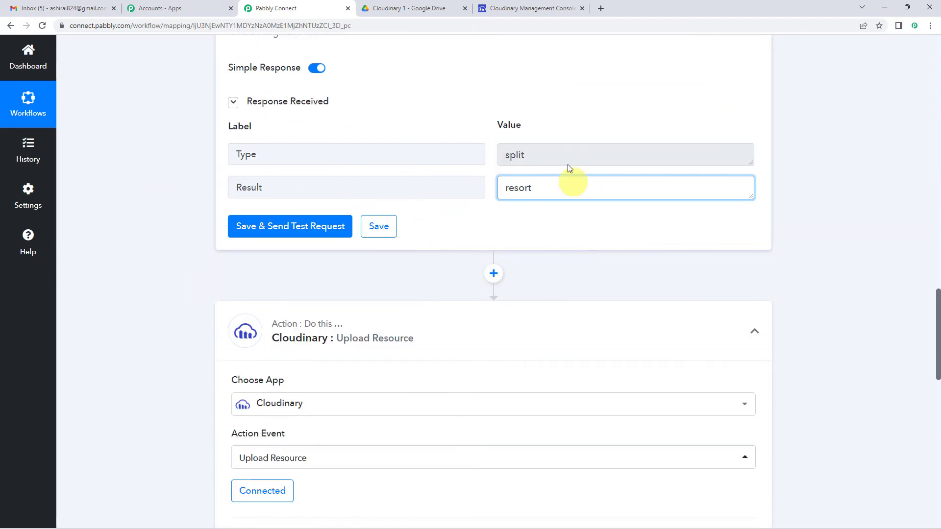
{"action": "scroll", "coordinate": [478, 186], "scroll_direction": "up", "scroll_amount": 10}
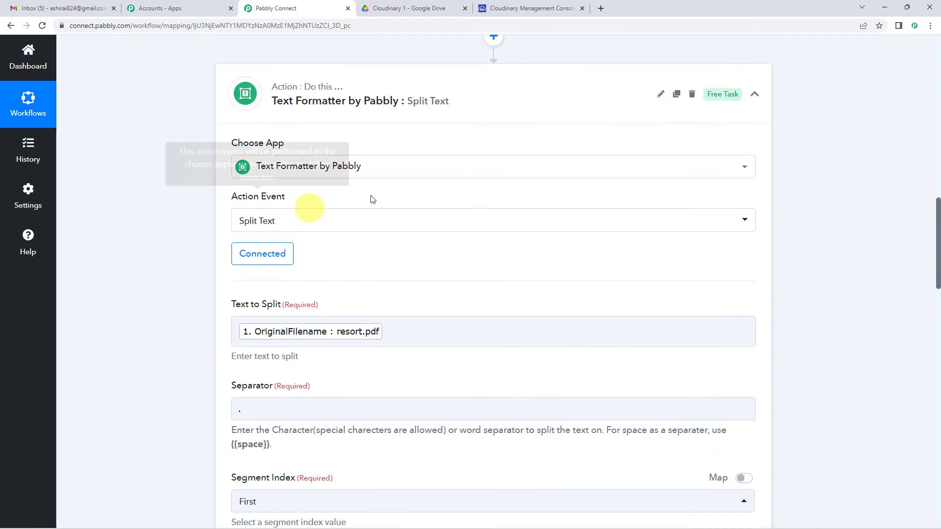
{"action": "scroll", "coordinate": [217, 218], "scroll_direction": "down", "scroll_amount": 6}
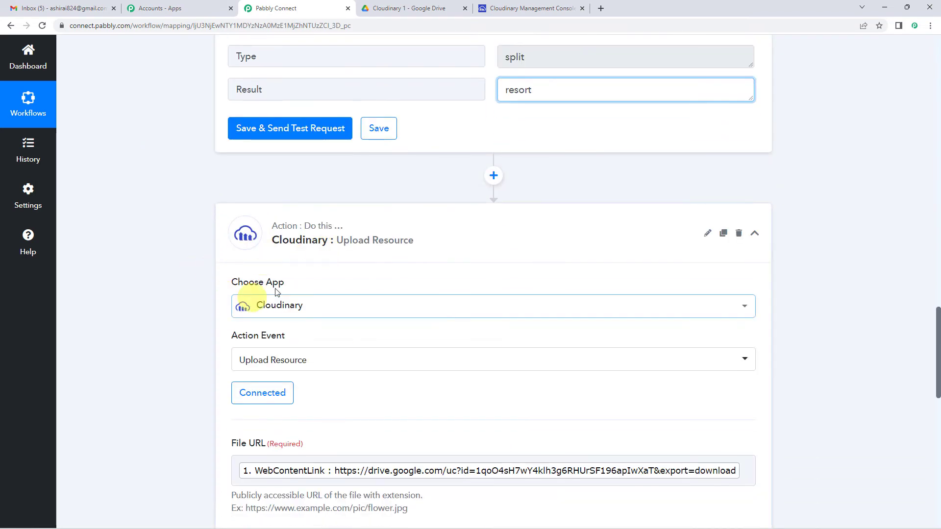
{"action": "scroll", "coordinate": [255, 274], "scroll_direction": "down", "scroll_amount": 3}
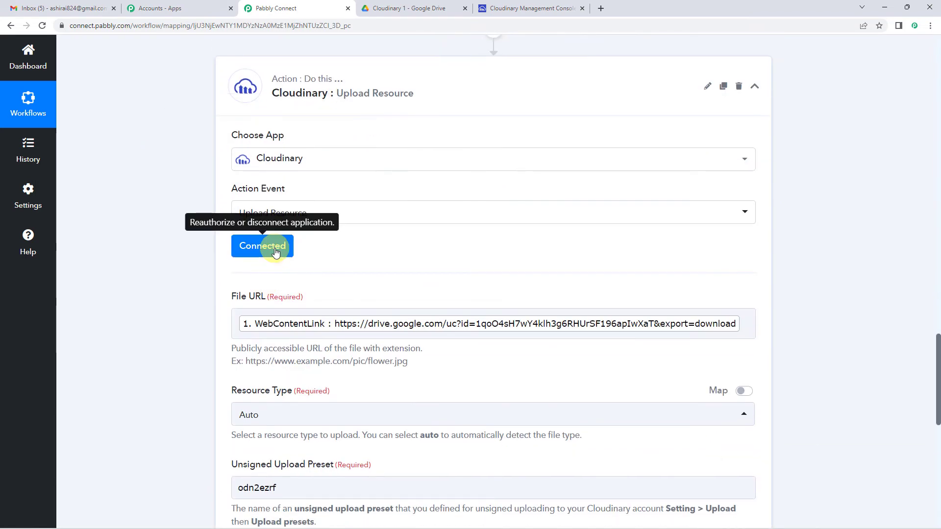
- Keep the existing Cloudinary #8 connection on the Upload Resource step and save
{"action": "left_click", "coordinate": [274, 250]}
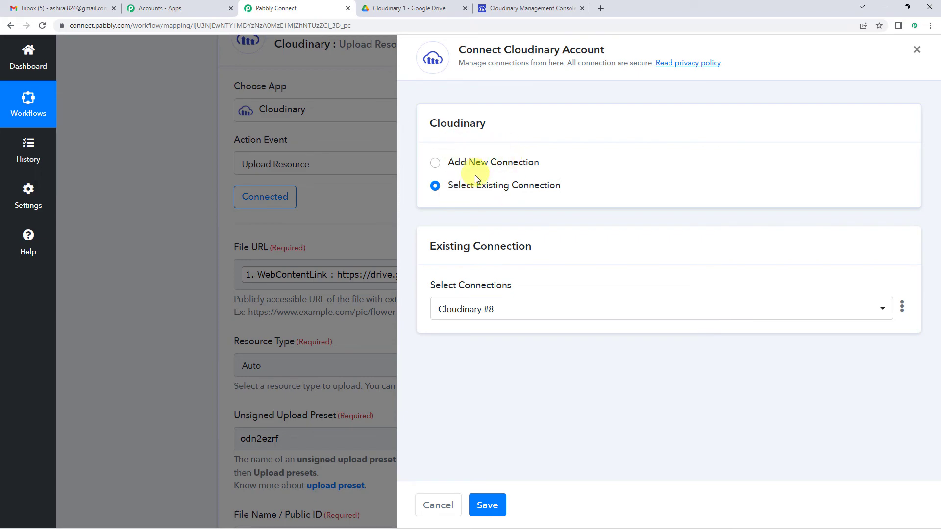
{"action": "left_click", "coordinate": [491, 509]}
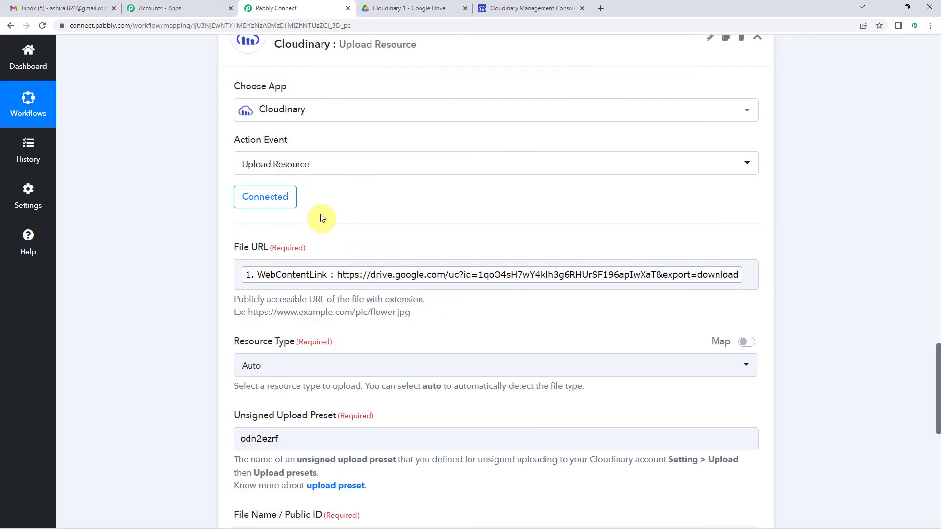
- Map the Split Text Result, resort, into the Cloudinary File Name / Public ID field
{"action": "scroll", "coordinate": [322, 216], "scroll_direction": "down", "scroll_amount": 2}
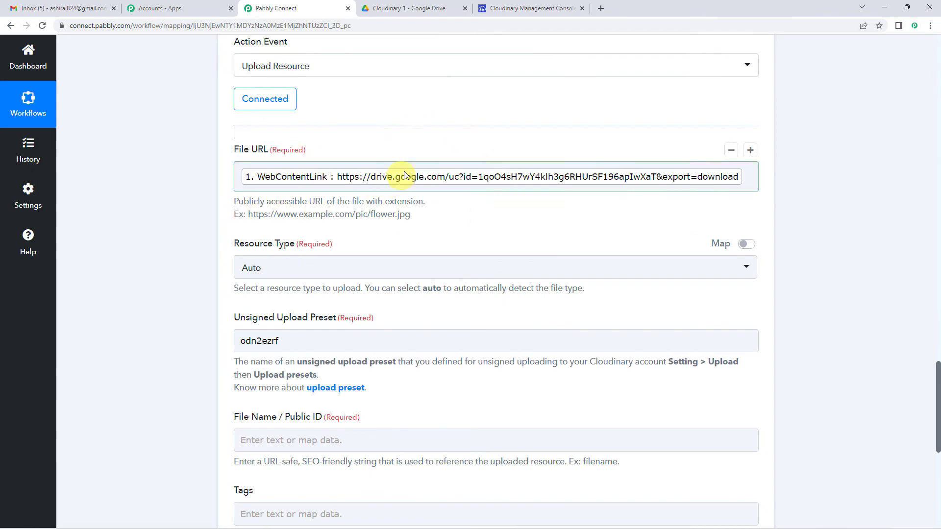
{"action": "scroll", "coordinate": [364, 206], "scroll_direction": "down", "scroll_amount": 3}
{"action": "scroll", "coordinate": [365, 207], "scroll_direction": "down", "scroll_amount": 1}
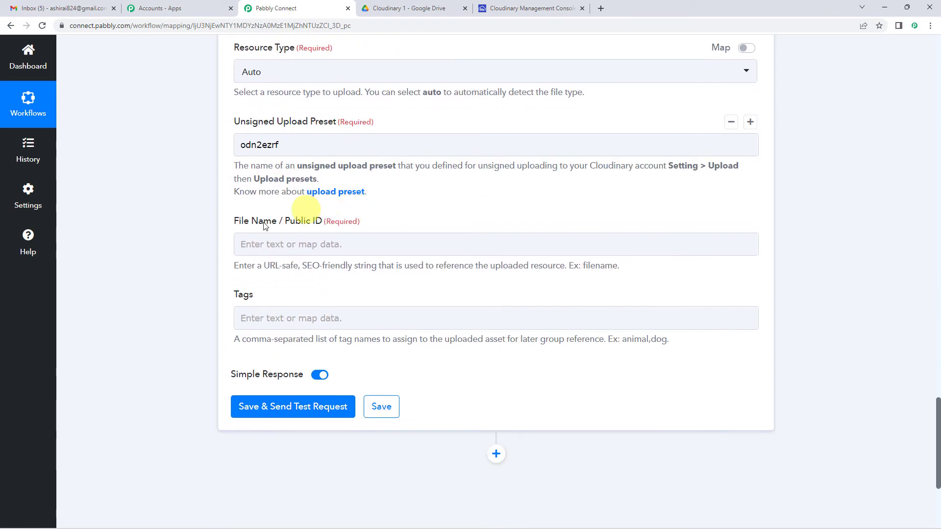
{"action": "left_click", "coordinate": [306, 243]}
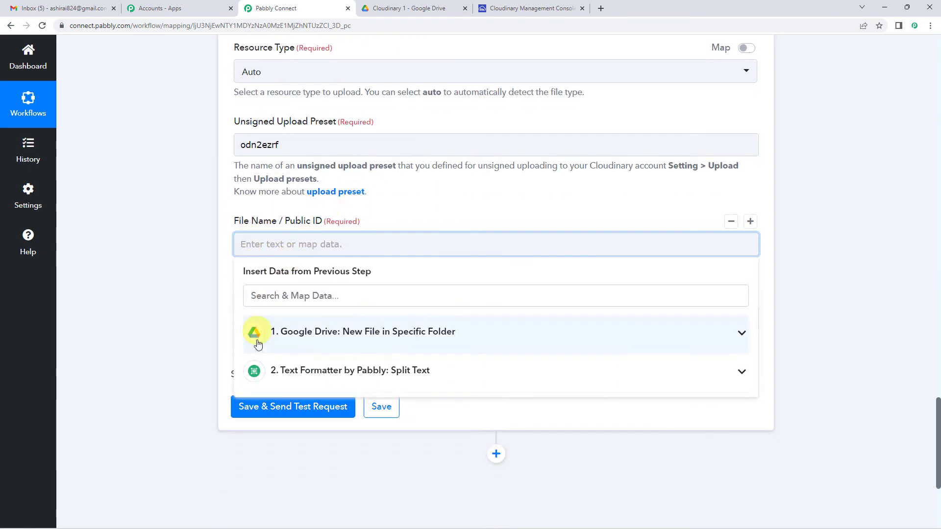
{"action": "left_click", "coordinate": [329, 375]}
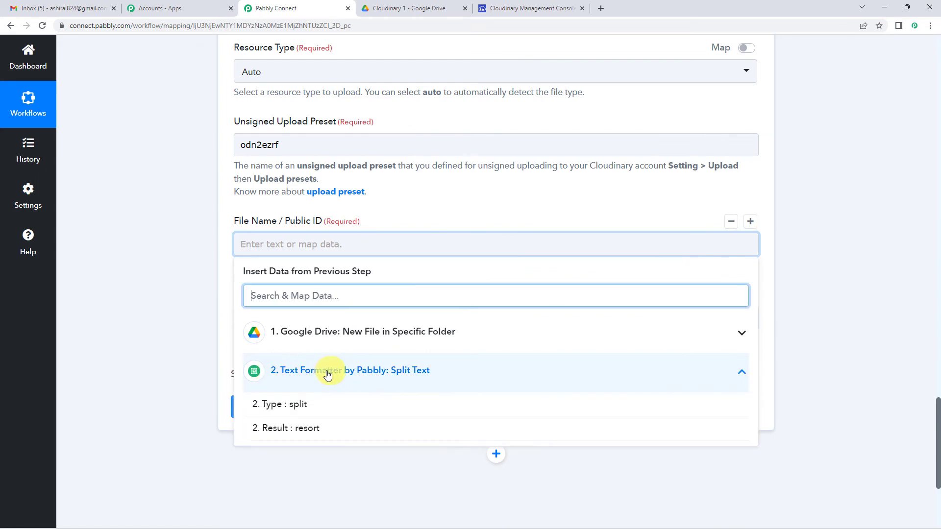
{"action": "scroll", "coordinate": [316, 430], "scroll_direction": "down", "scroll_amount": 1}
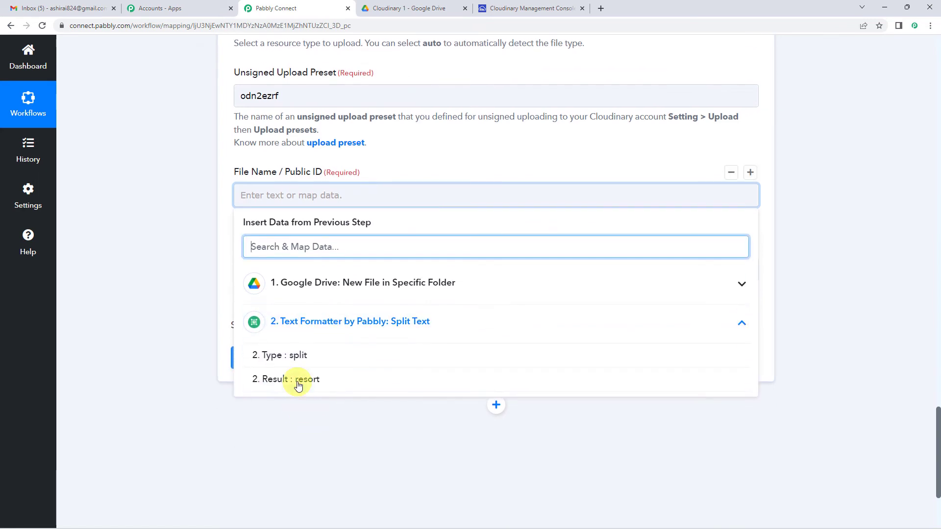
{"action": "left_click", "coordinate": [298, 385]}
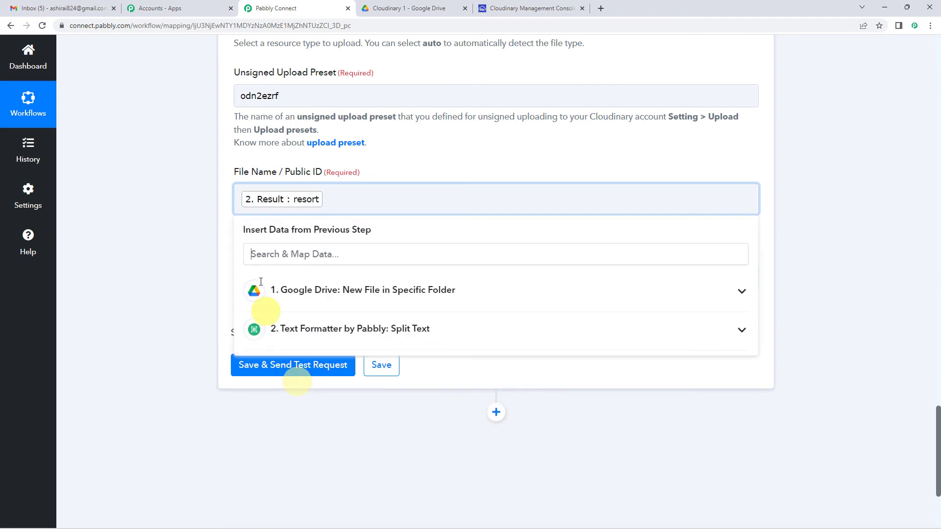
{"action": "left_click", "coordinate": [218, 180]}
- Review the Cloudinary upload settings to verify the mapped File Name value
{"action": "scroll", "coordinate": [217, 180], "scroll_direction": "down", "scroll_amount": 1}
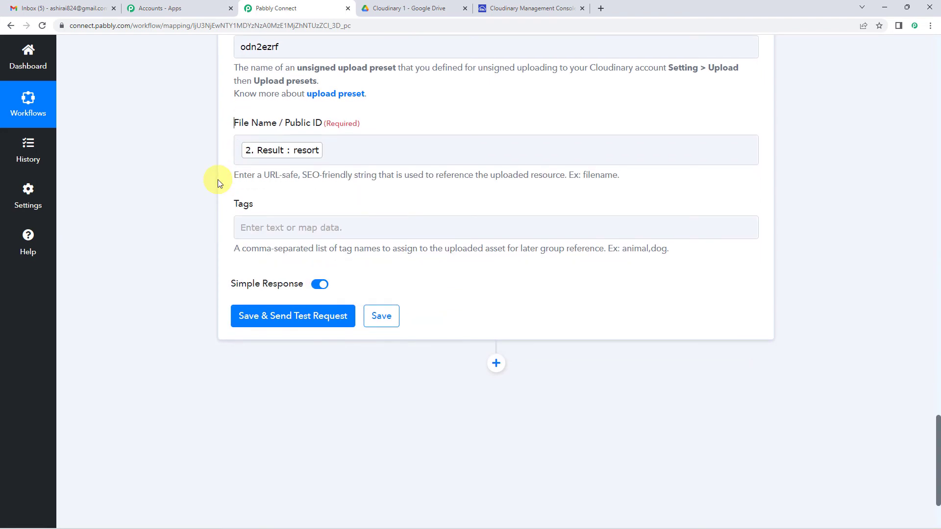
{"action": "scroll", "coordinate": [218, 179], "scroll_direction": "down", "scroll_amount": 1}
{"action": "left_click", "coordinate": [360, 178]}
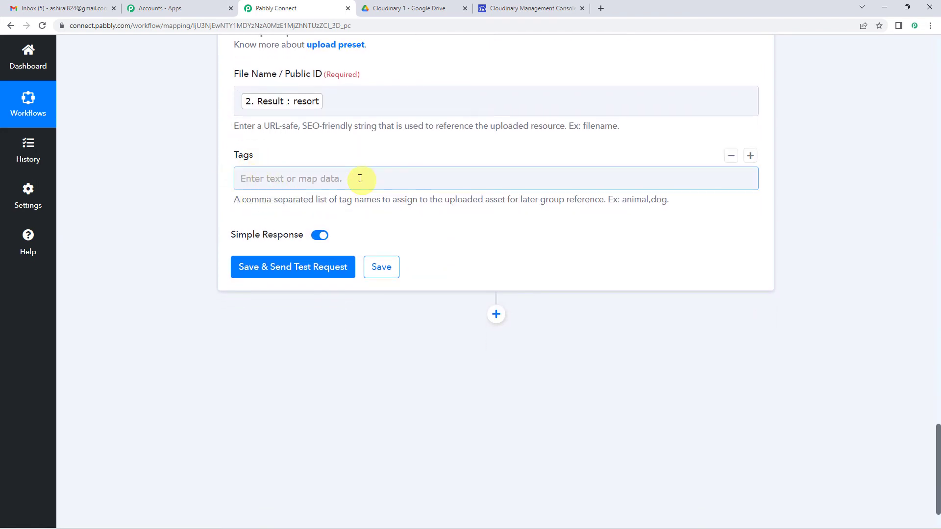
{"action": "left_click", "coordinate": [235, 196]}
{"action": "scroll", "coordinate": [389, 219], "scroll_direction": "up", "scroll_amount": 9}
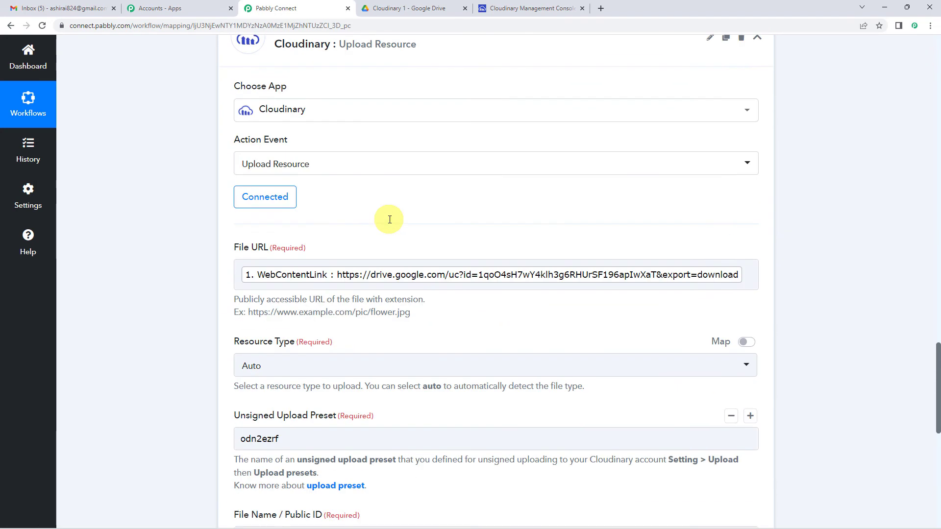
{"action": "scroll", "coordinate": [389, 219], "scroll_direction": "down", "scroll_amount": 5}
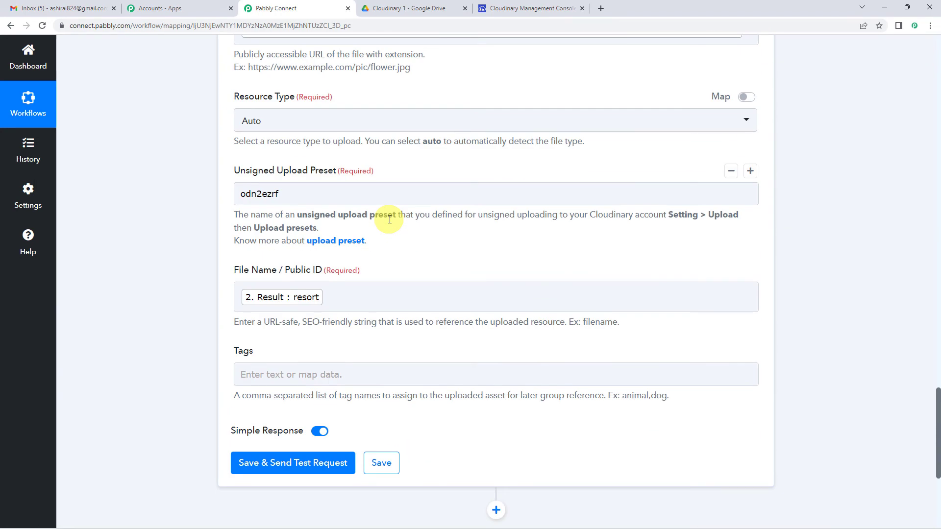
{"action": "scroll", "coordinate": [389, 218], "scroll_direction": "down", "scroll_amount": 3}
{"action": "scroll", "coordinate": [389, 217], "scroll_direction": "up", "scroll_amount": 5}
{"action": "scroll", "coordinate": [365, 278], "scroll_direction": "down", "scroll_amount": 1}
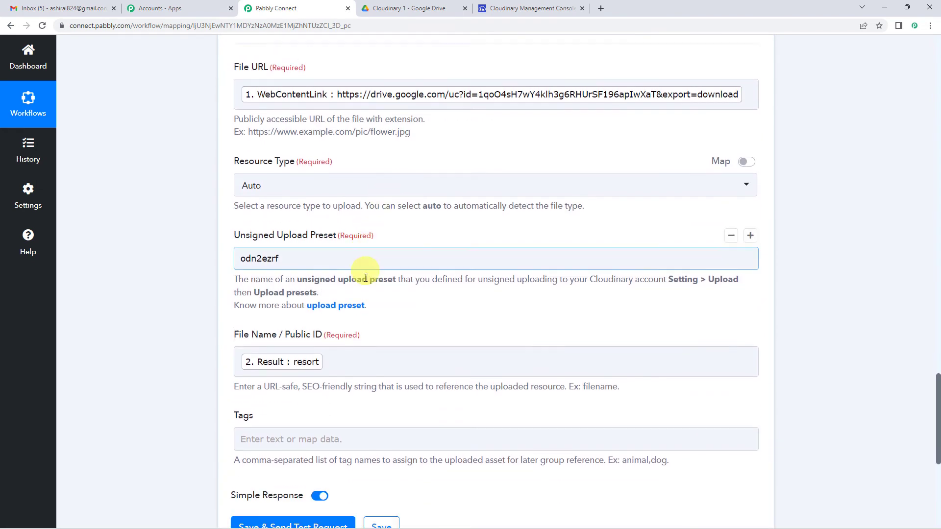
{"action": "scroll", "coordinate": [365, 278], "scroll_direction": "down", "scroll_amount": 3}
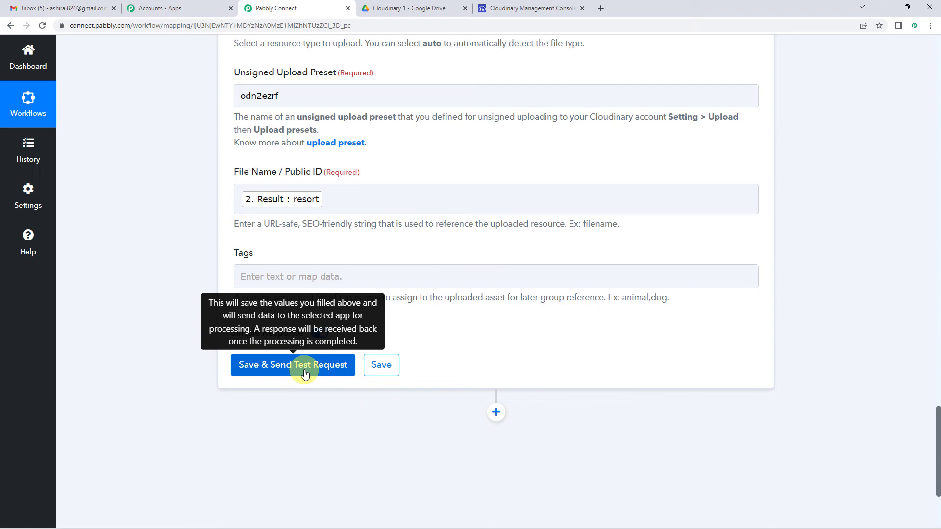
{"action": "scroll", "coordinate": [286, 226], "scroll_direction": "up", "scroll_amount": 3}
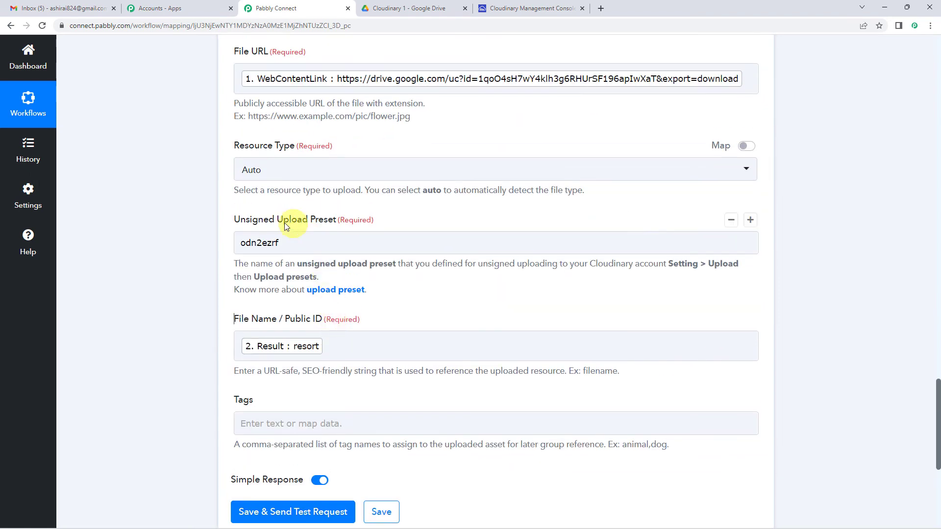
{"action": "left_click", "coordinate": [261, 351]}
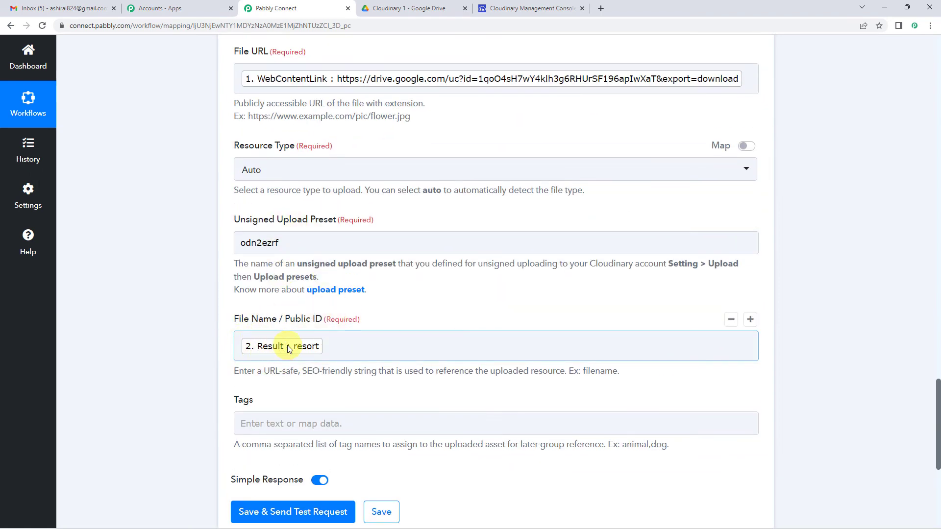
{"action": "scroll", "coordinate": [288, 345], "scroll_direction": "up", "scroll_amount": 2}
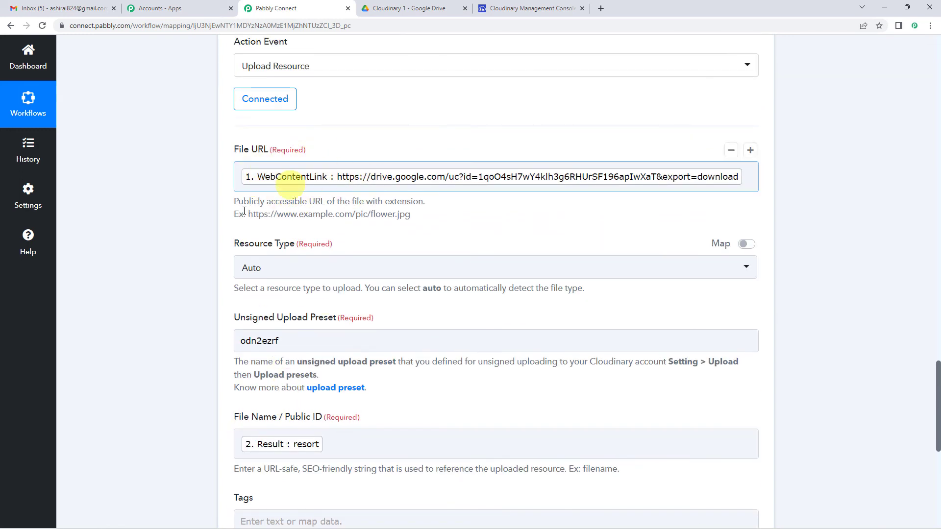
{"action": "left_click", "coordinate": [280, 454]}
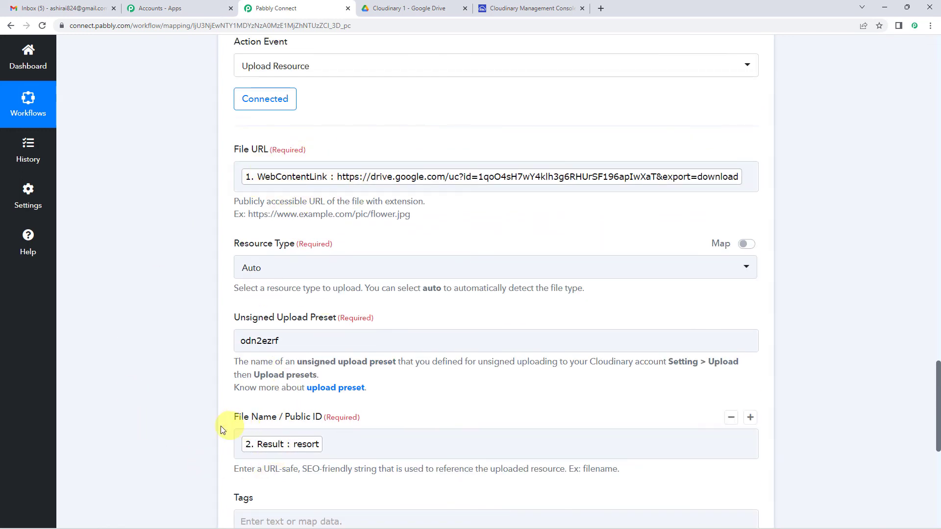
{"action": "scroll", "coordinate": [197, 426], "scroll_direction": "up", "scroll_amount": 12}
{"action": "scroll", "coordinate": [197, 427], "scroll_direction": "up", "scroll_amount": 20}
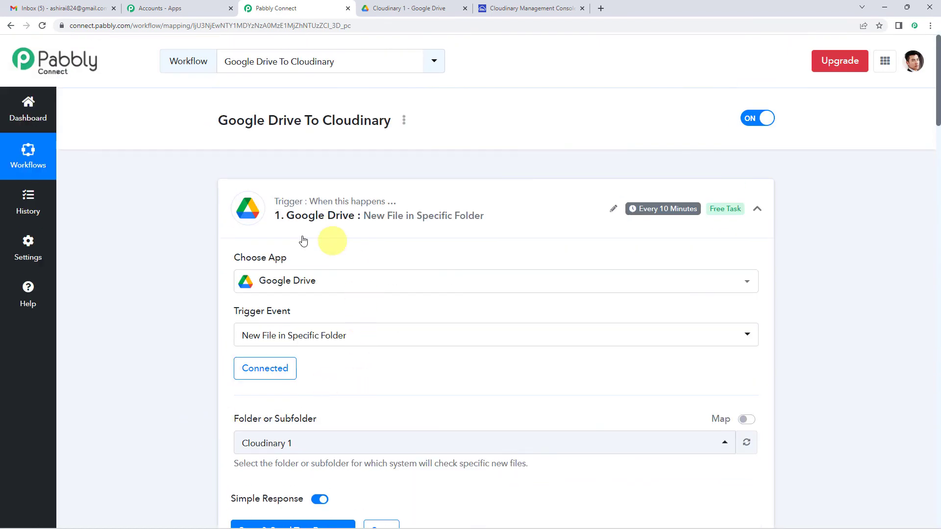
{"action": "scroll", "coordinate": [328, 264], "scroll_direction": "down", "scroll_amount": 3}
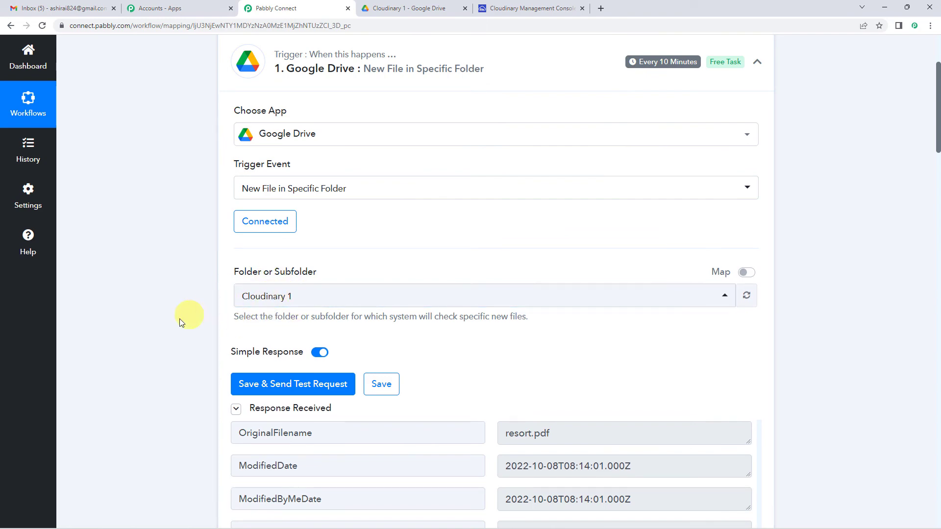
{"action": "scroll", "coordinate": [178, 319], "scroll_direction": "down", "scroll_amount": 11}
{"action": "scroll", "coordinate": [157, 375], "scroll_direction": "down", "scroll_amount": 17}
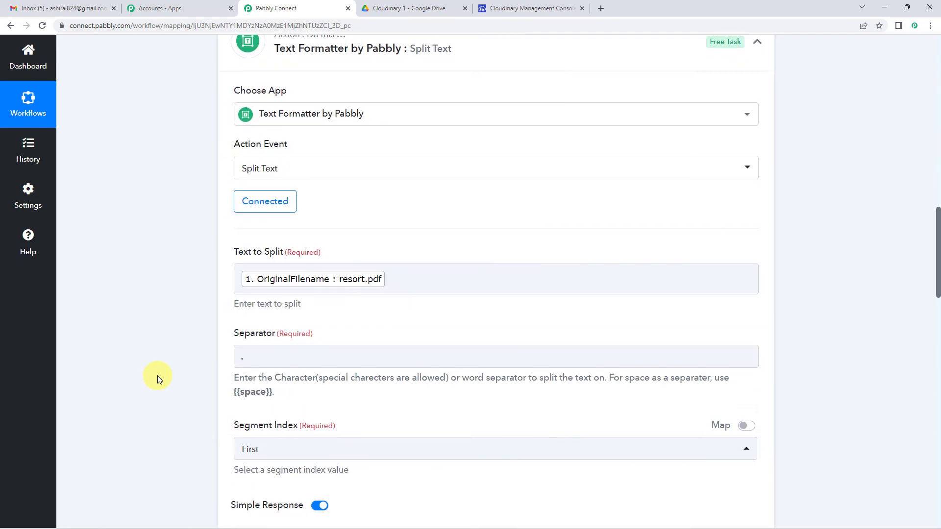
{"action": "scroll", "coordinate": [353, 210], "scroll_direction": "down", "scroll_amount": 5}
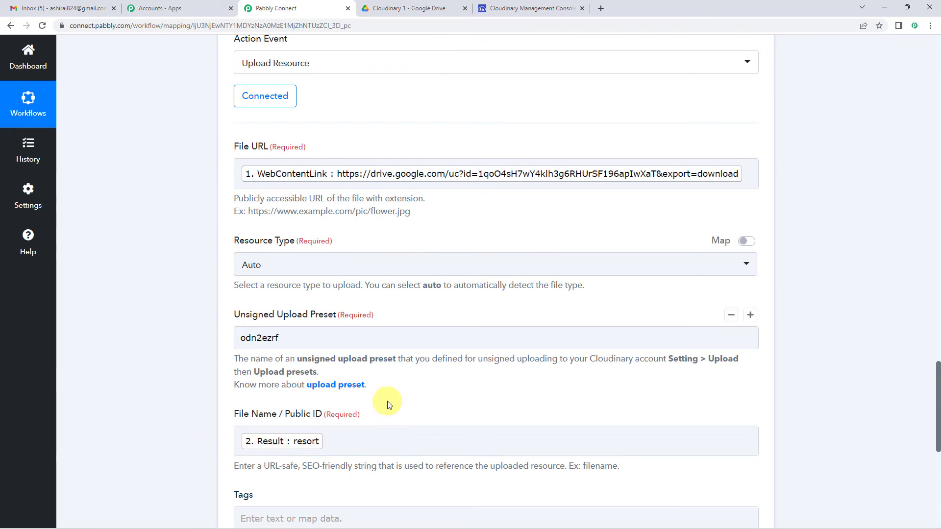
{"action": "scroll", "coordinate": [387, 401], "scroll_direction": "down", "scroll_amount": 7}
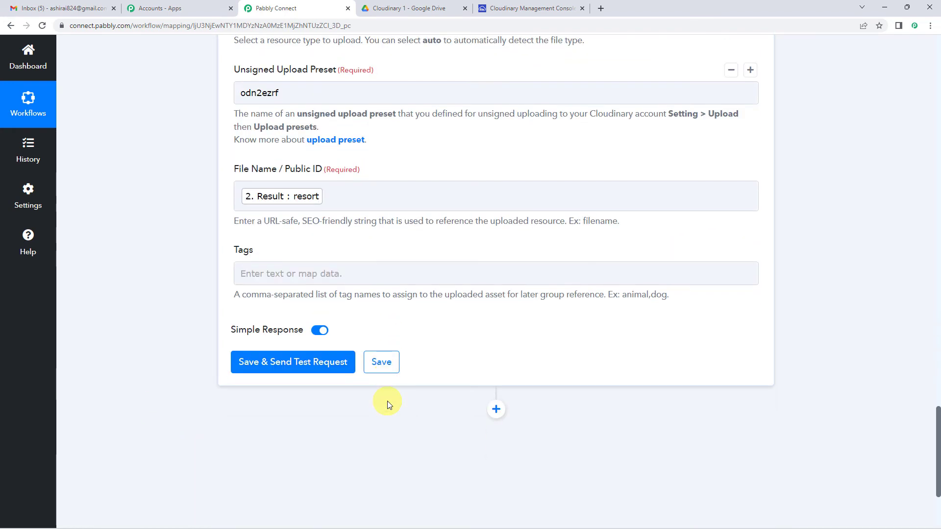
{"action": "scroll", "coordinate": [386, 397], "scroll_direction": "up", "scroll_amount": 2}
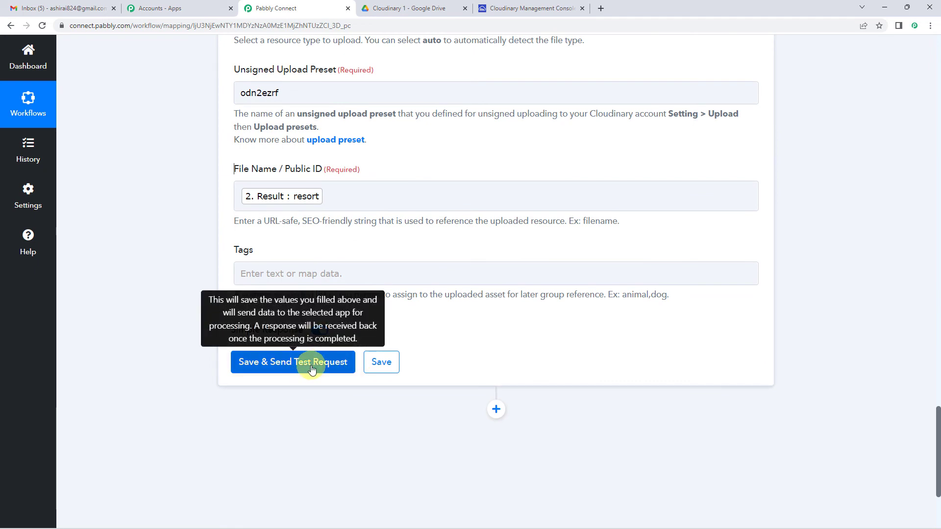
- Check the five assets in Cloudinary's Media Library samples folder, then return to Pabbly Connect
{"action": "left_click", "coordinate": [524, 8]}
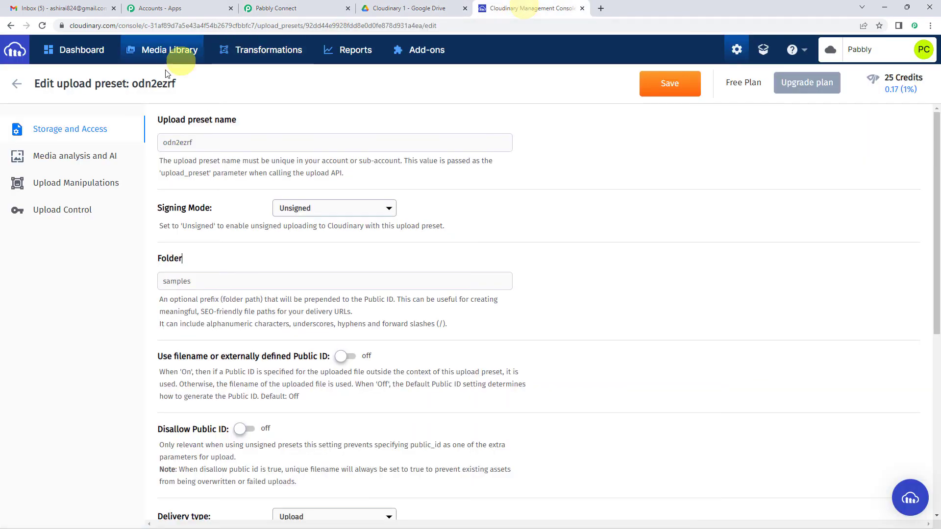
{"action": "left_click", "coordinate": [162, 58]}
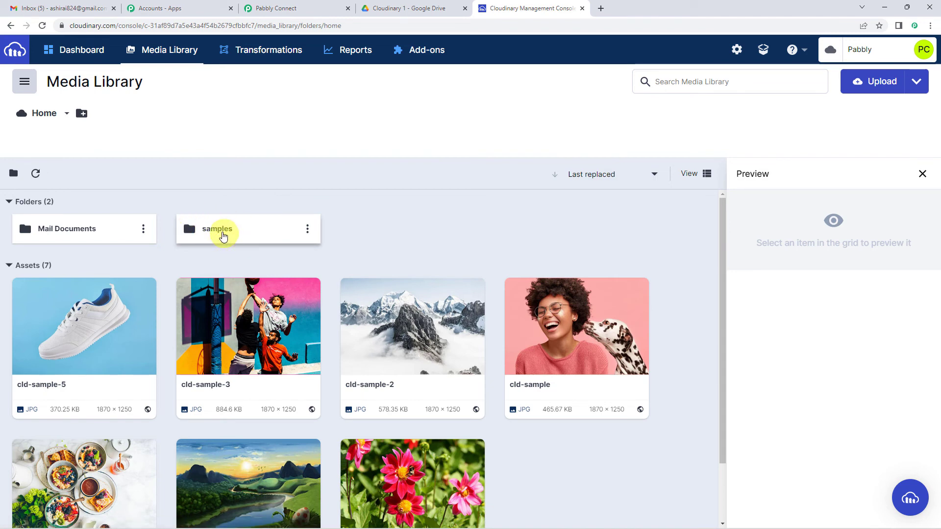
{"action": "left_click", "coordinate": [215, 232]}
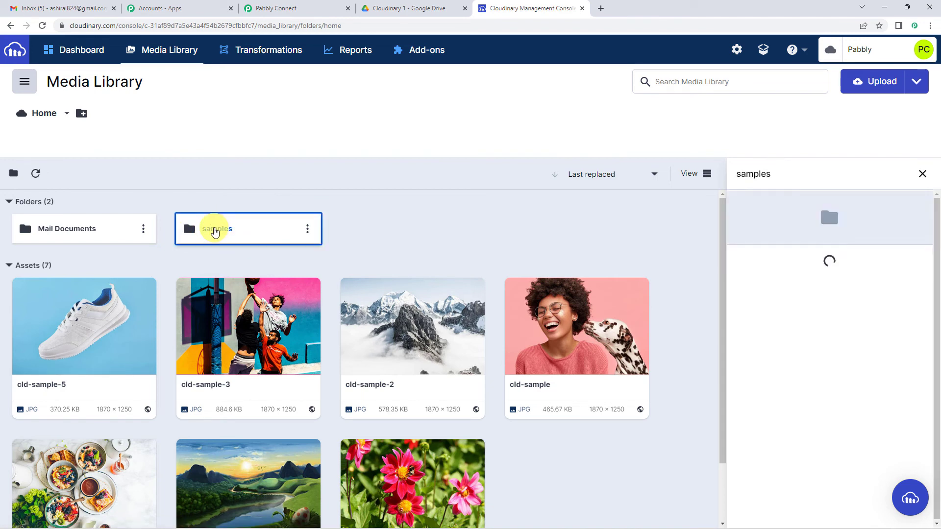
{"action": "double_click", "coordinate": [219, 234]}
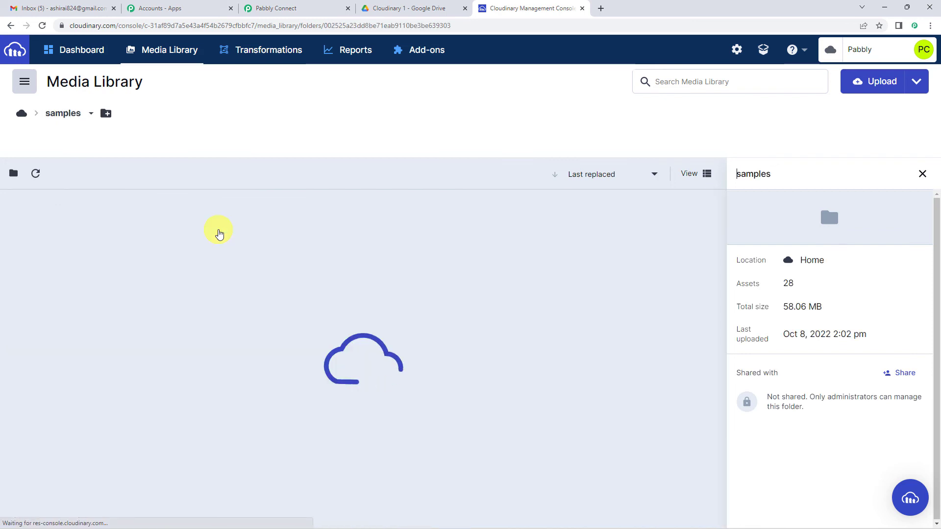
{"action": "scroll", "coordinate": [196, 275], "scroll_direction": "down", "scroll_amount": 2}
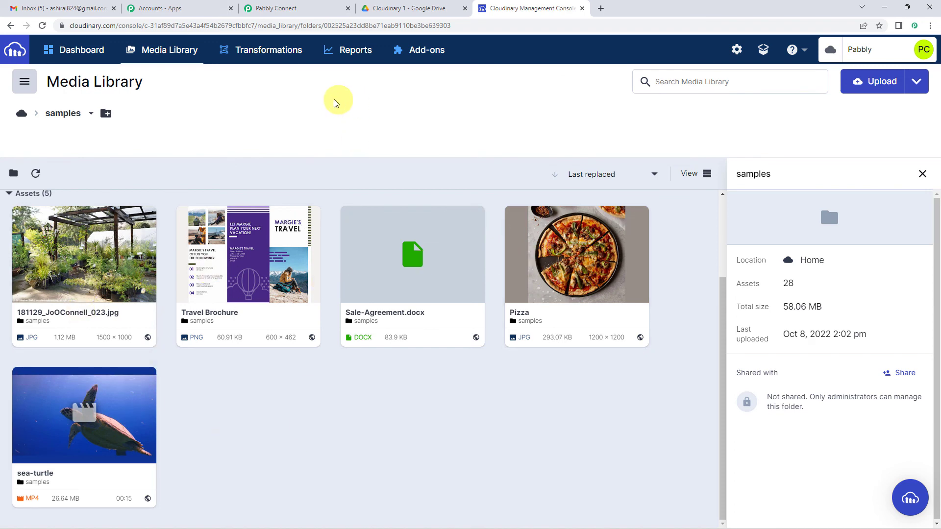
{"action": "left_click", "coordinate": [267, 9]}
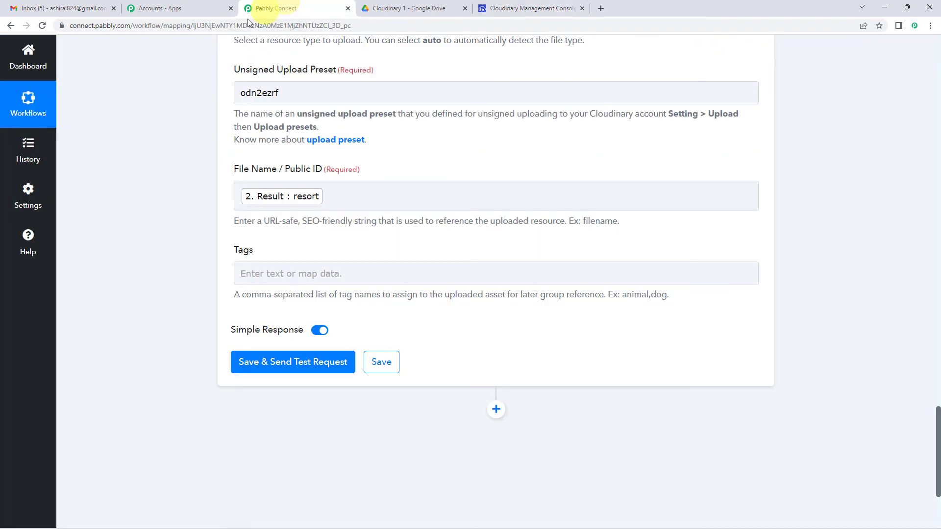
- Save the Cloudinary upload step and test it, reviewing the response: type upload, folder samples, public access
{"action": "left_click", "coordinate": [286, 371]}
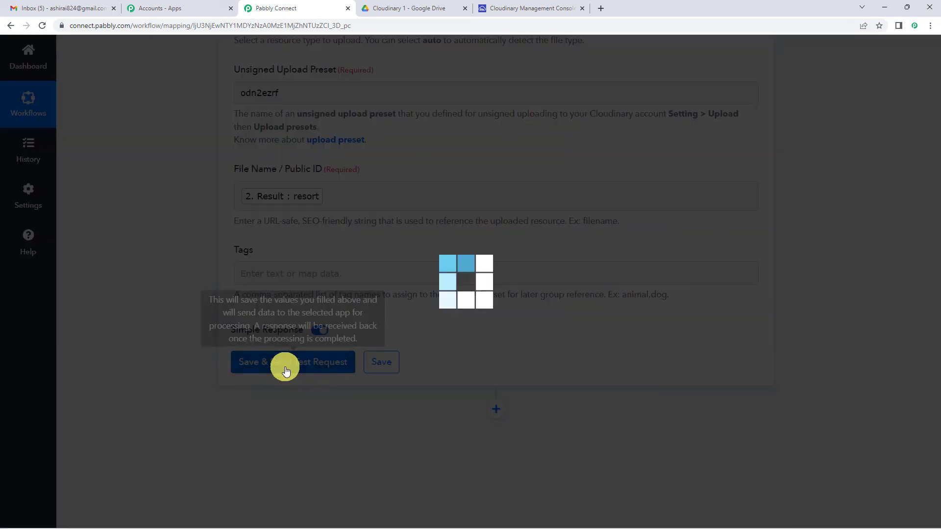
{"action": "scroll", "coordinate": [161, 325], "scroll_direction": "down", "scroll_amount": 4}
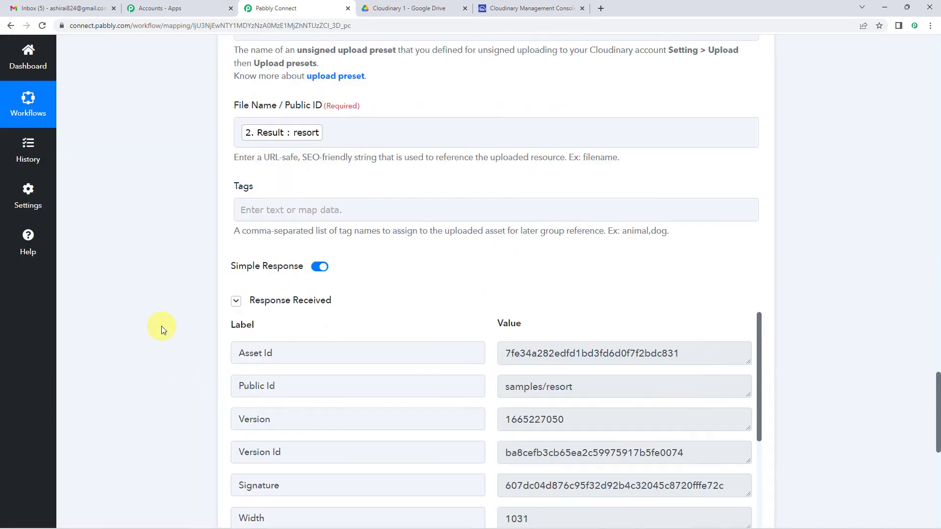
{"action": "scroll", "coordinate": [535, 206], "scroll_direction": "down", "scroll_amount": 1}
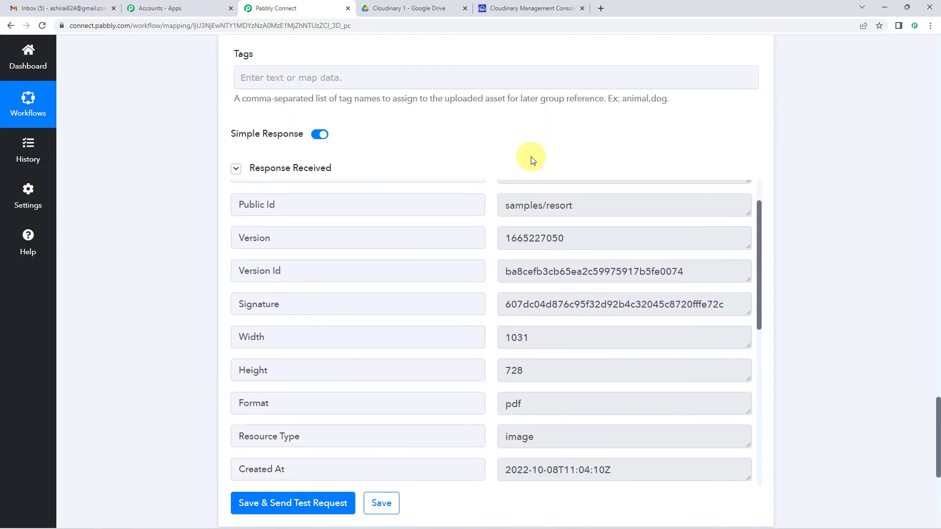
{"action": "scroll", "coordinate": [532, 160], "scroll_direction": "down", "scroll_amount": 1}
{"action": "scroll", "coordinate": [519, 287], "scroll_direction": "up", "scroll_amount": 1}
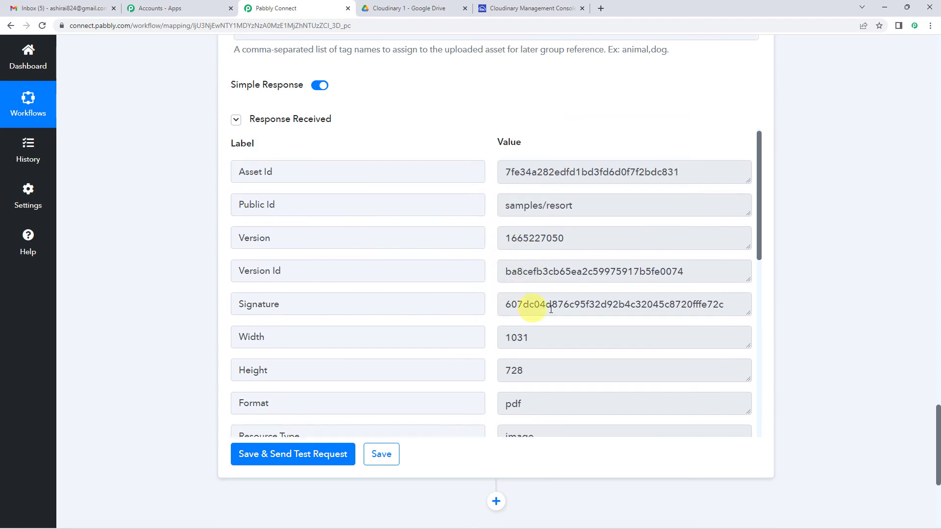
{"action": "scroll", "coordinate": [505, 343], "scroll_direction": "down", "scroll_amount": 1}
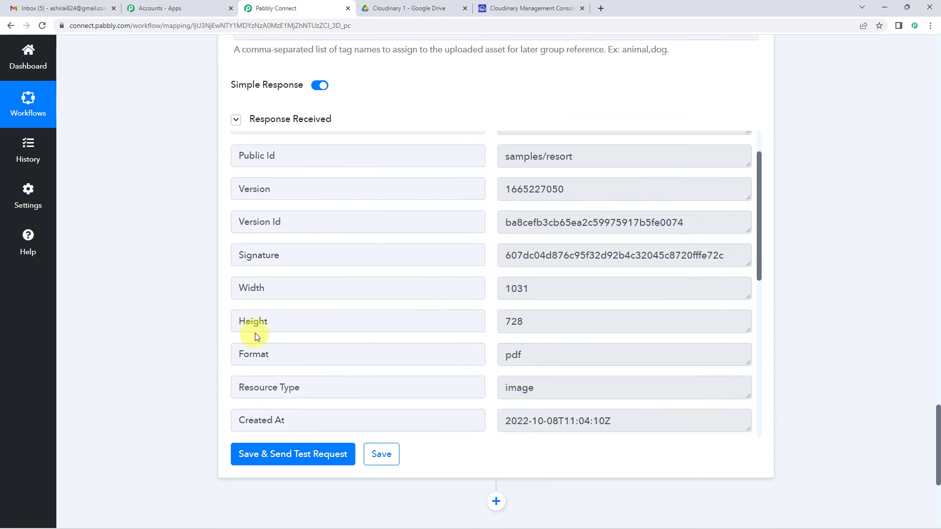
{"action": "scroll", "coordinate": [289, 321], "scroll_direction": "down", "scroll_amount": 3}
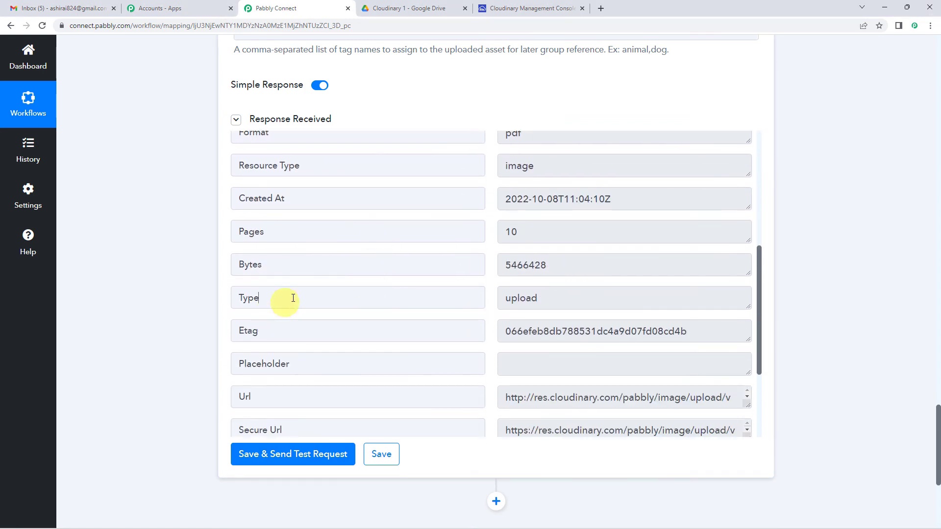
{"action": "scroll", "coordinate": [303, 294], "scroll_direction": "down", "scroll_amount": 3}
{"action": "scroll", "coordinate": [309, 289], "scroll_direction": "down", "scroll_amount": 3}
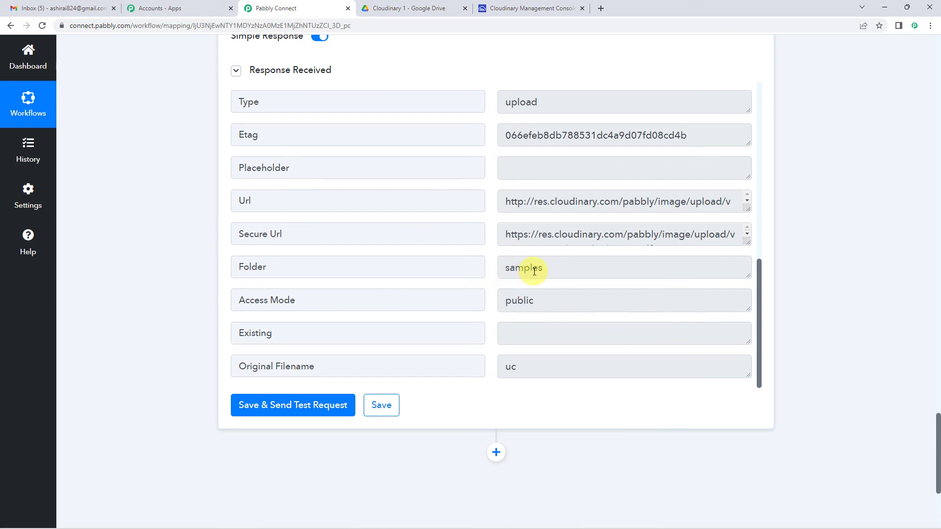
{"action": "scroll", "coordinate": [534, 271], "scroll_direction": "down", "scroll_amount": 1}
{"action": "scroll", "coordinate": [169, 268], "scroll_direction": "up", "scroll_amount": 7}
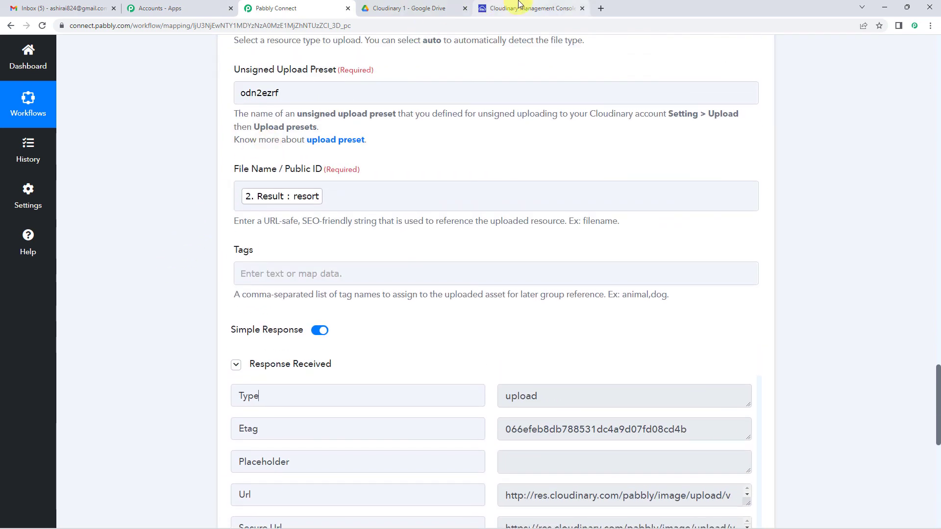
{"action": "scroll", "coordinate": [353, 289], "scroll_direction": "up", "scroll_amount": 2}
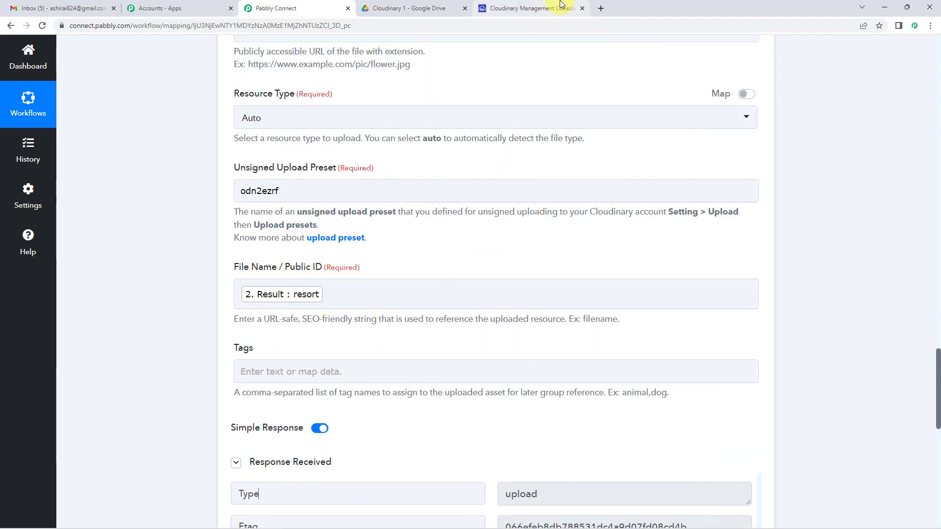
- Refresh Cloudinary's samples folder and open the new 5.21 MB resort PDF's details before returning to Pabbly
{"action": "left_click", "coordinate": [543, 9]}
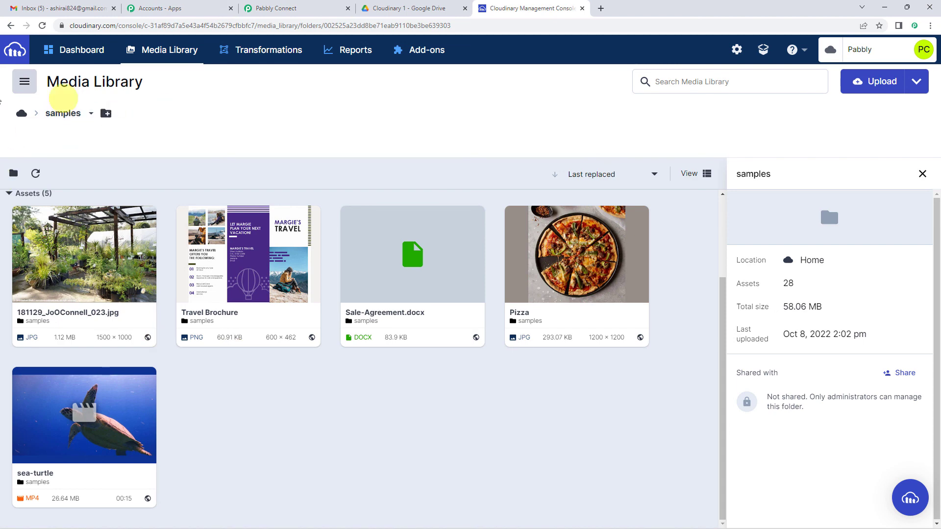
{"action": "left_click", "coordinate": [42, 26]}
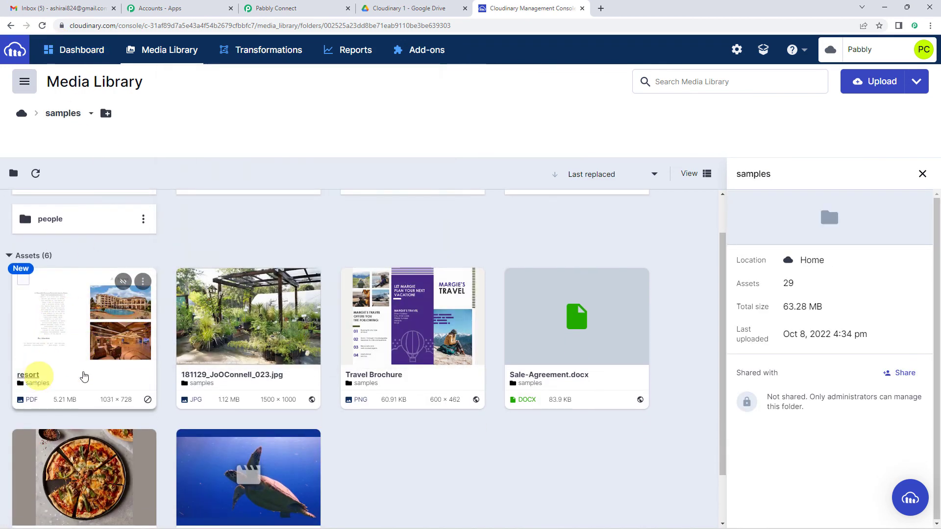
{"action": "left_click", "coordinate": [79, 330]}
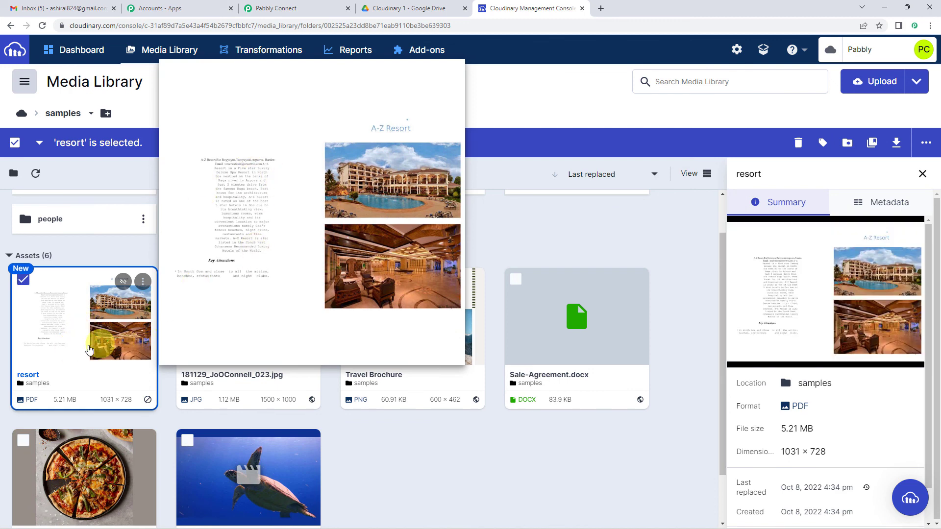
{"action": "left_click", "coordinate": [310, 4]}
{"action": "scroll", "coordinate": [184, 331], "scroll_direction": "up", "scroll_amount": 8}
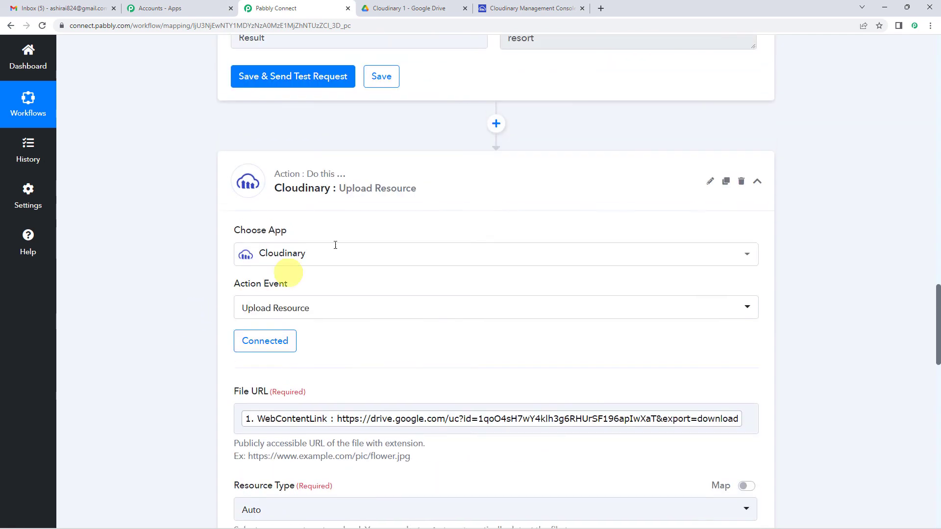
- Collapse the Cloudinary Upload, Google Drive trigger and Text Formatter Split Text cards
{"action": "left_click", "coordinate": [353, 200]}
{"action": "scroll", "coordinate": [130, 309], "scroll_direction": "up", "scroll_amount": 10}
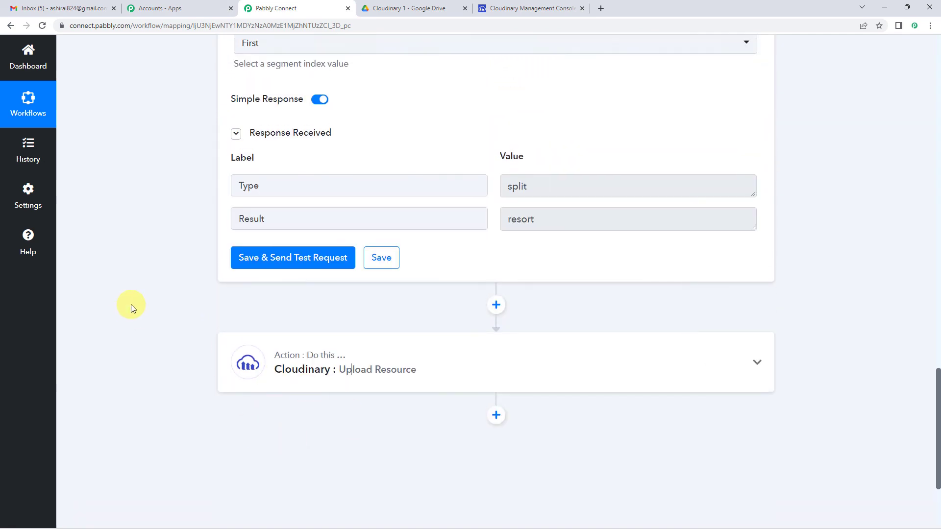
{"action": "scroll", "coordinate": [131, 304], "scroll_direction": "up", "scroll_amount": 4}
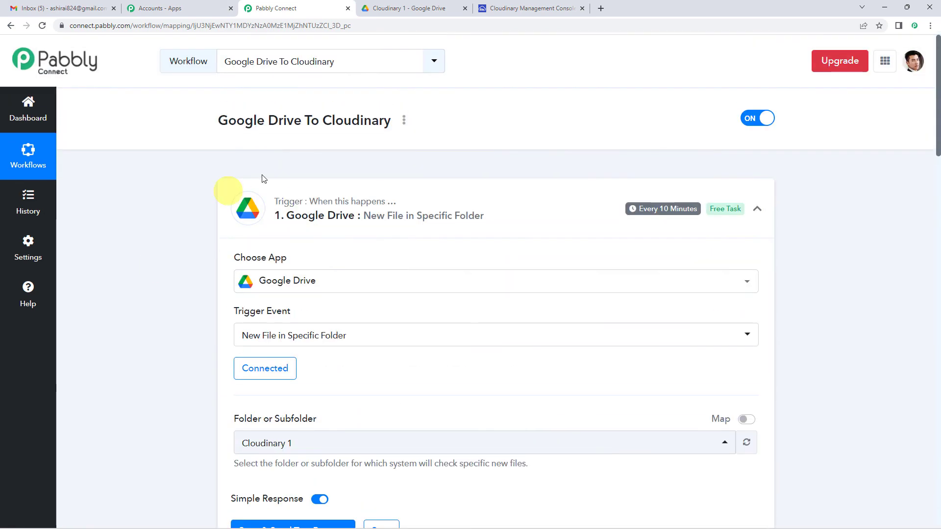
{"action": "left_click", "coordinate": [326, 210]}
{"action": "left_click", "coordinate": [340, 311]}
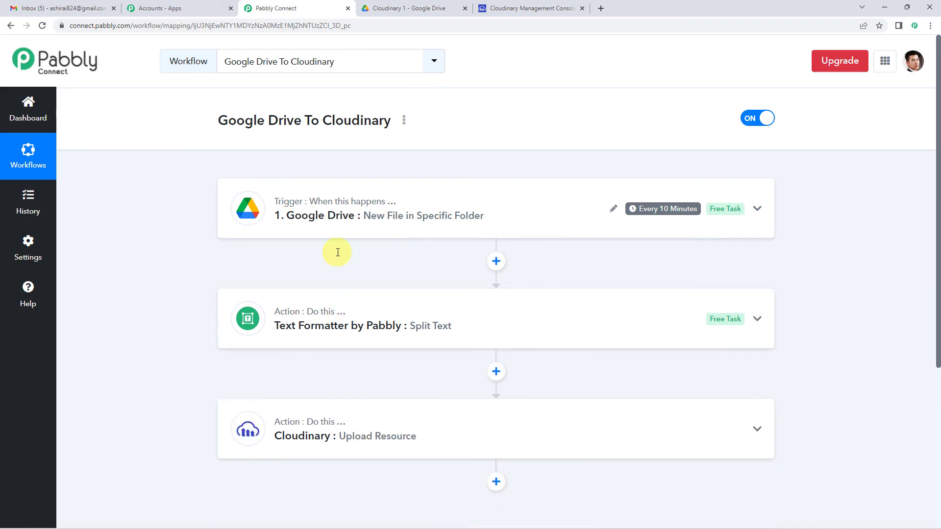